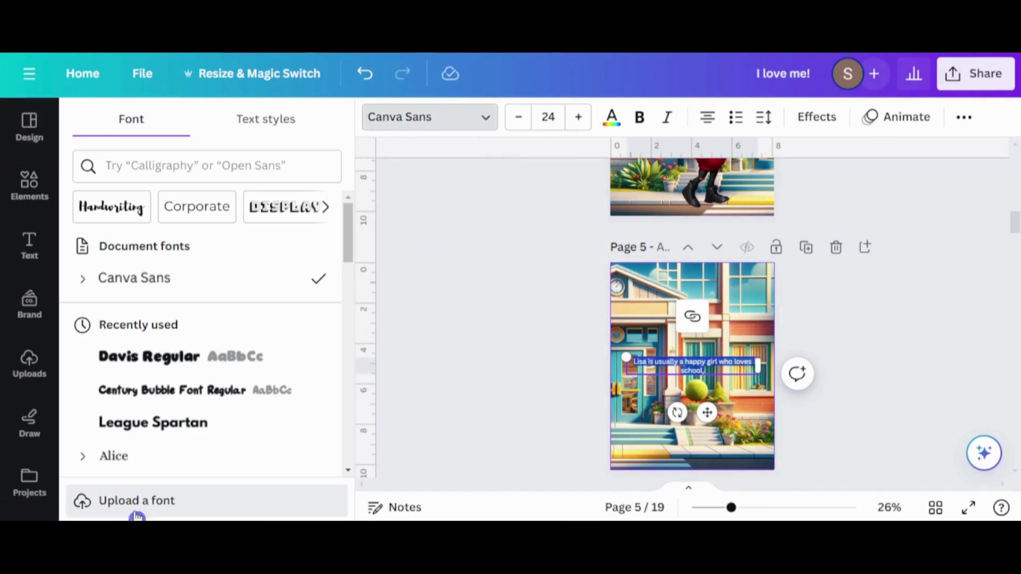
Switch the page 5 caption to Alice, tighten line spacing to about 1.25, and move it up-right.
left_click(113, 456)
left_click(708, 117)
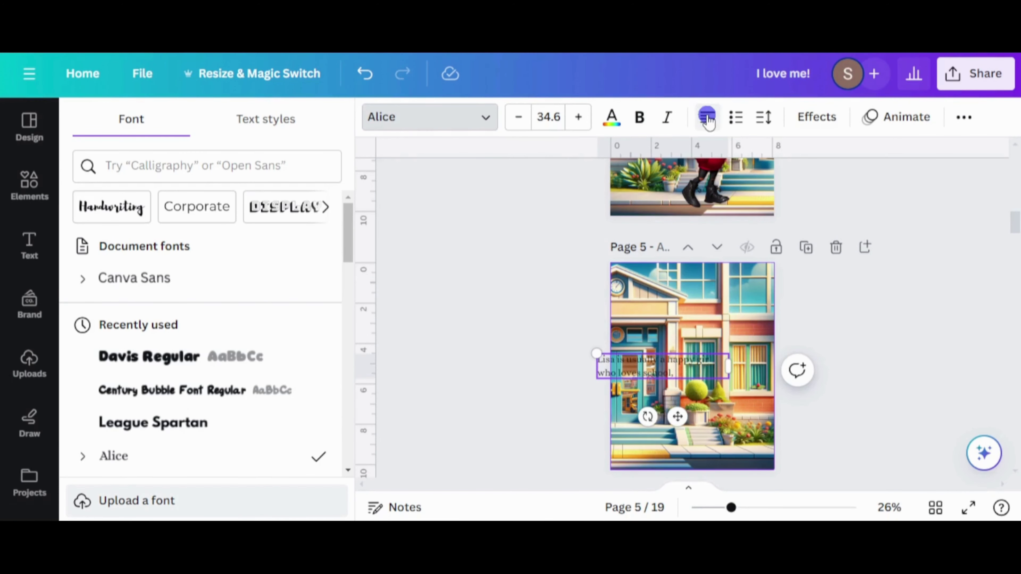
left_click(763, 117)
left_click_drag(852, 228, 834, 229)
left_click_drag(684, 361, 708, 343)
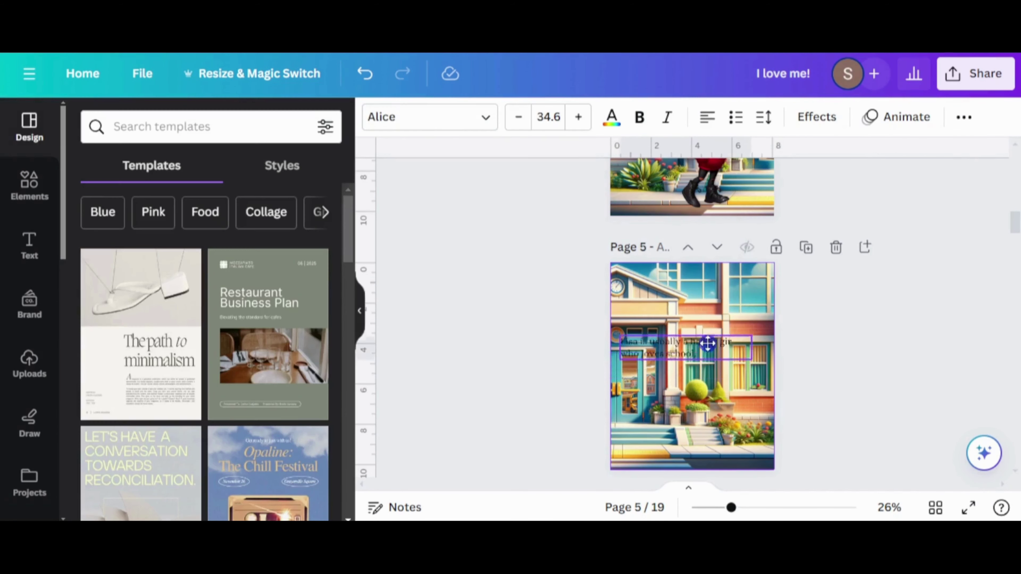
Set the caption to size 40 in white and apply the Lift effect.
left_click(548, 117)
type("40")
left_click(611, 117)
left_click(180, 218)
left_click(639, 117)
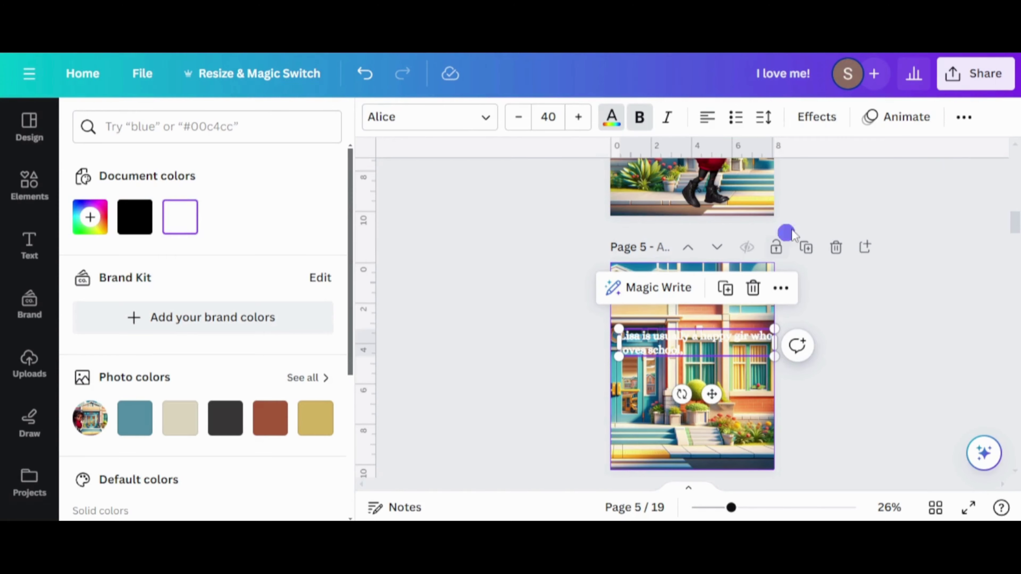
left_click(817, 116)
left_click(292, 219)
scroll(257, 265, "down", 2)
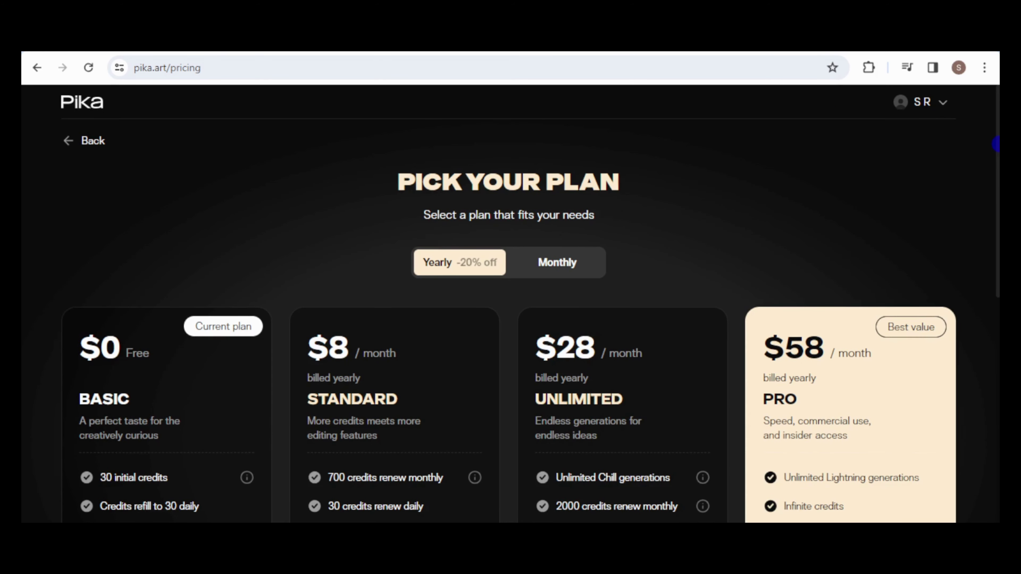
Return from Pika's pricing page to My library and open Pika's Discord from the account menu.
scroll(510, 322, "down", 3)
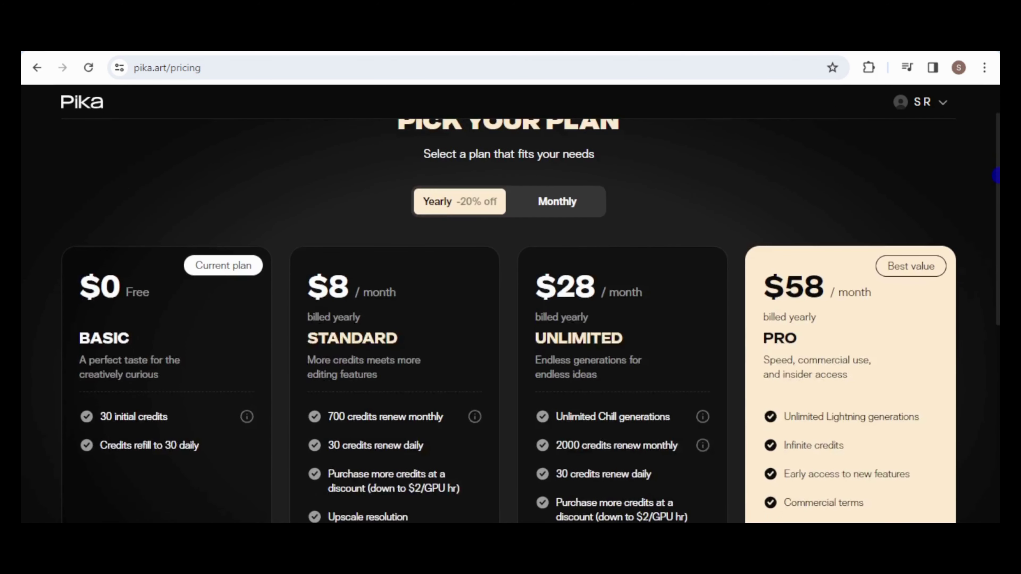
scroll(510, 322, "down", 1)
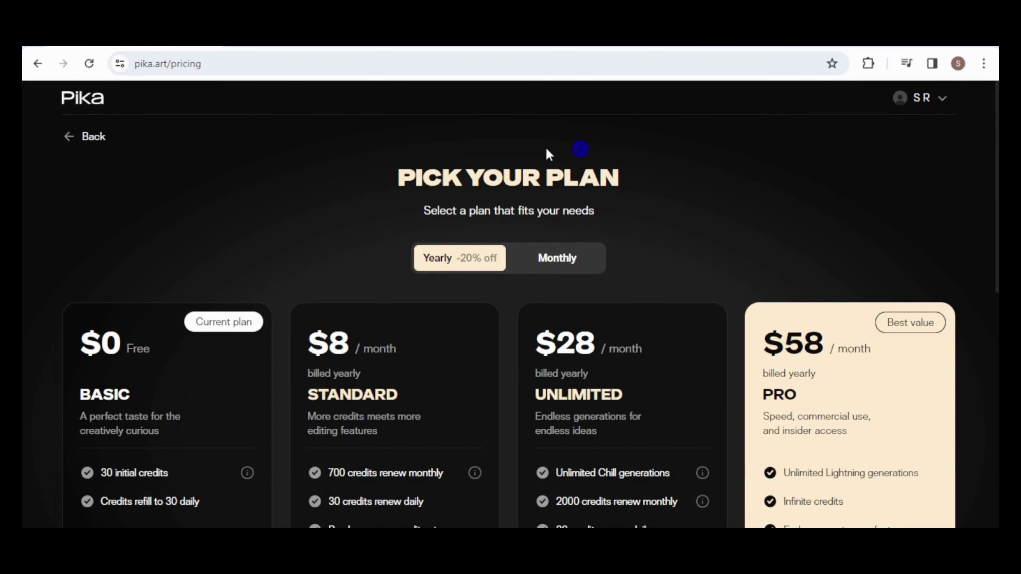
left_click(74, 139)
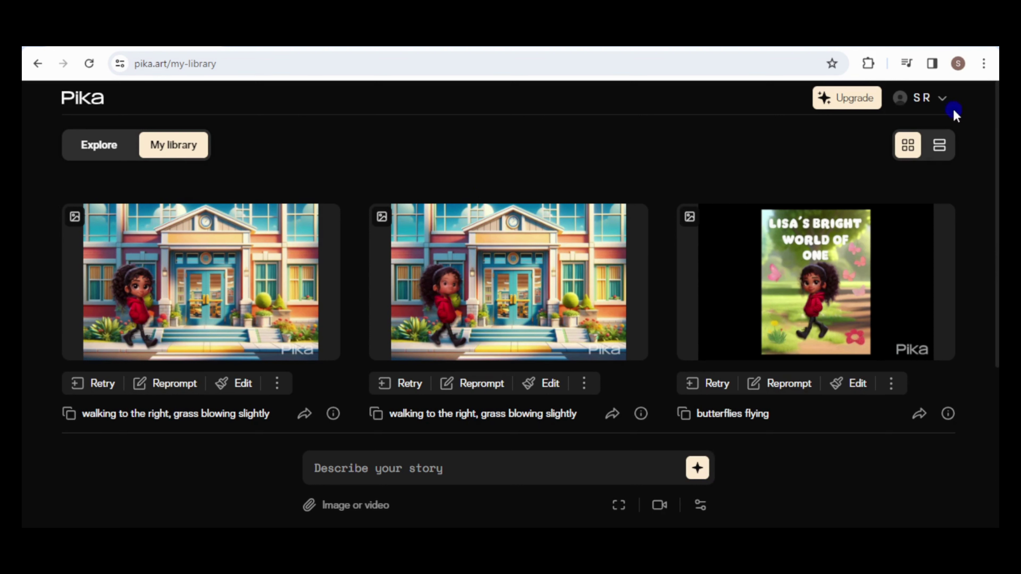
left_click(943, 100)
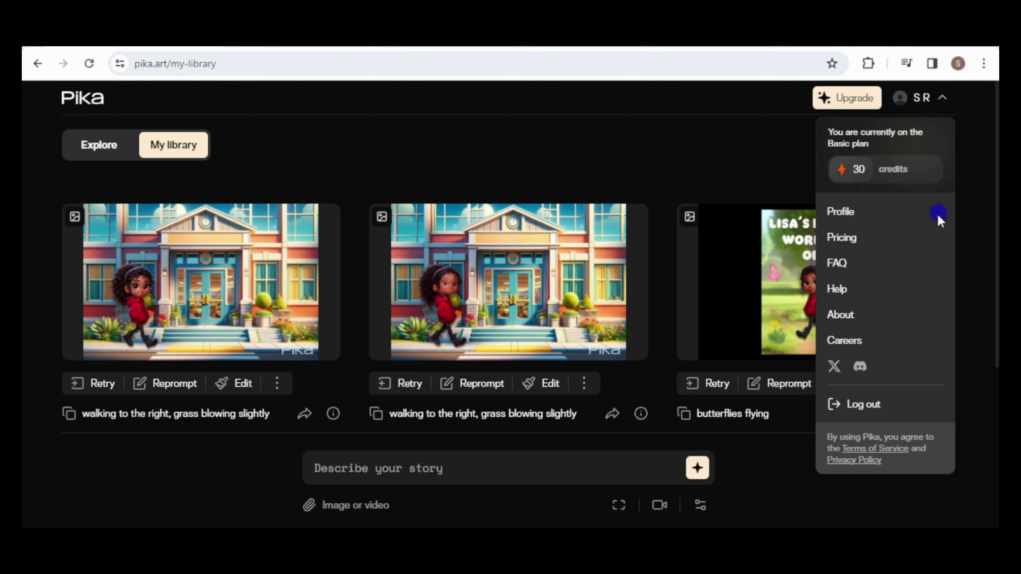
left_click(857, 367)
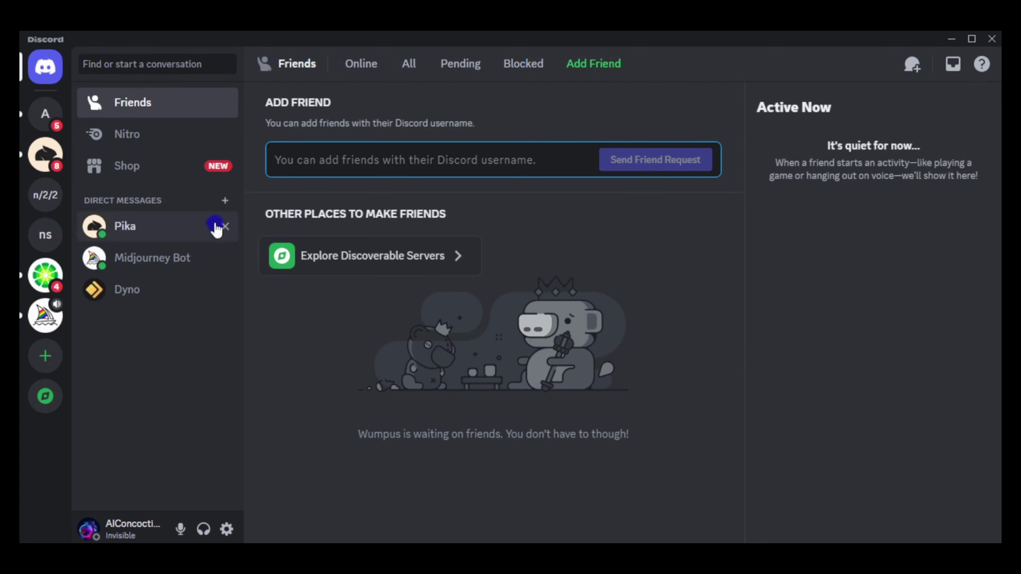
Open the Pika server and start a direct message with the Pika bot from its profile.
left_click(43, 157)
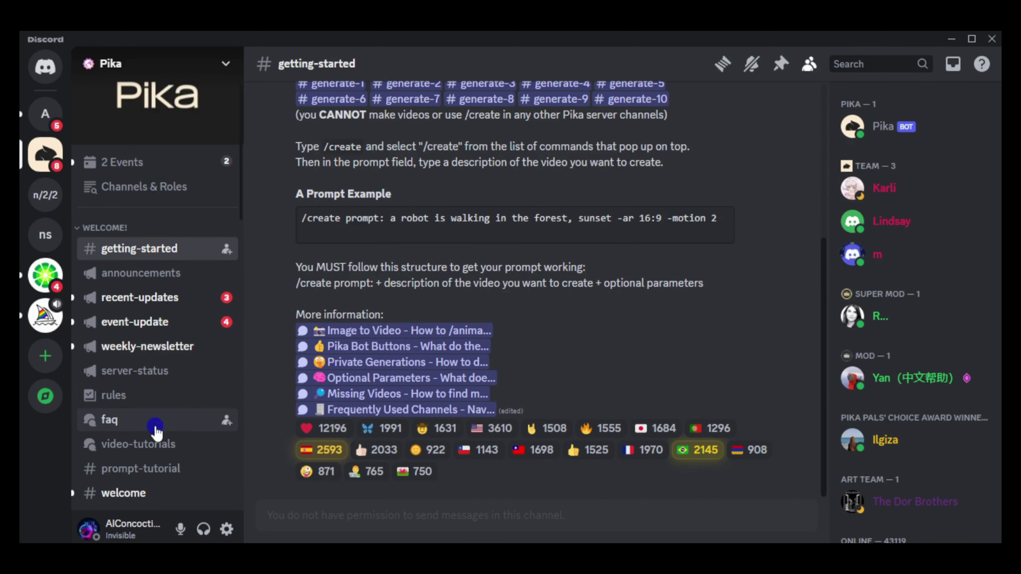
mouse_move(155, 429)
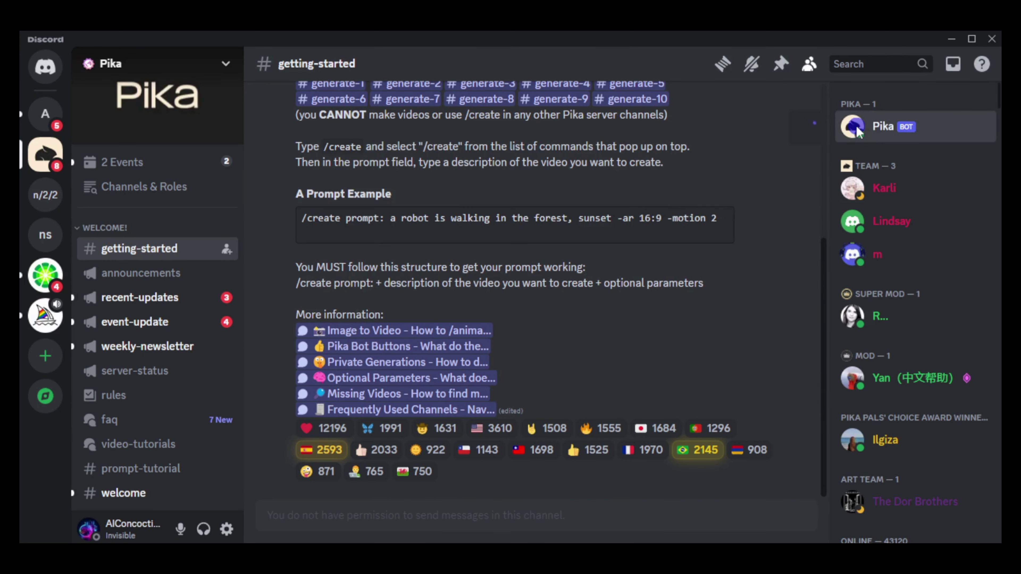
left_click(856, 131)
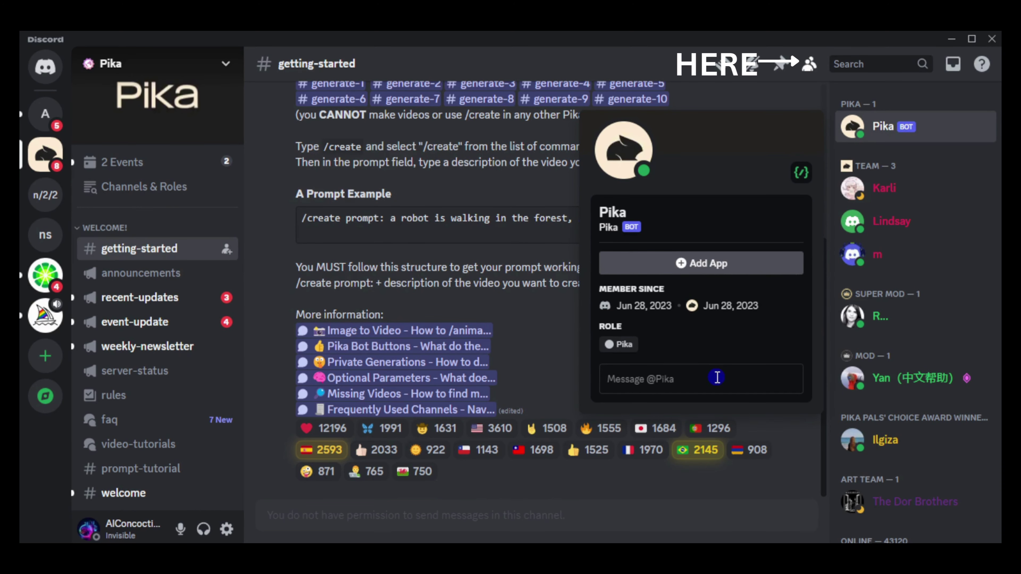
type("message")
key("Return")
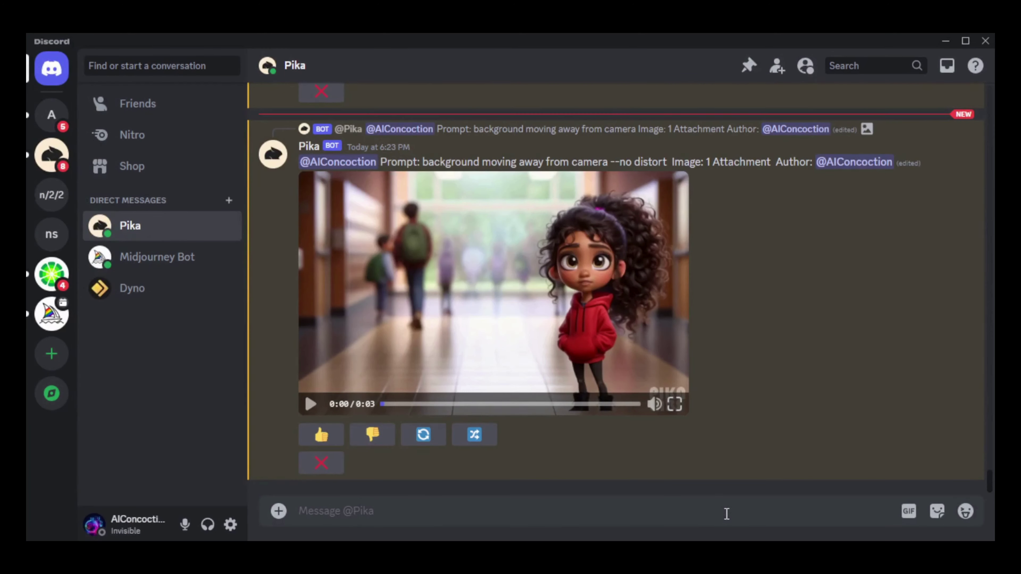
Enter the /animate command in the Pika DM, correcting the mistyped /im.
type("/im")
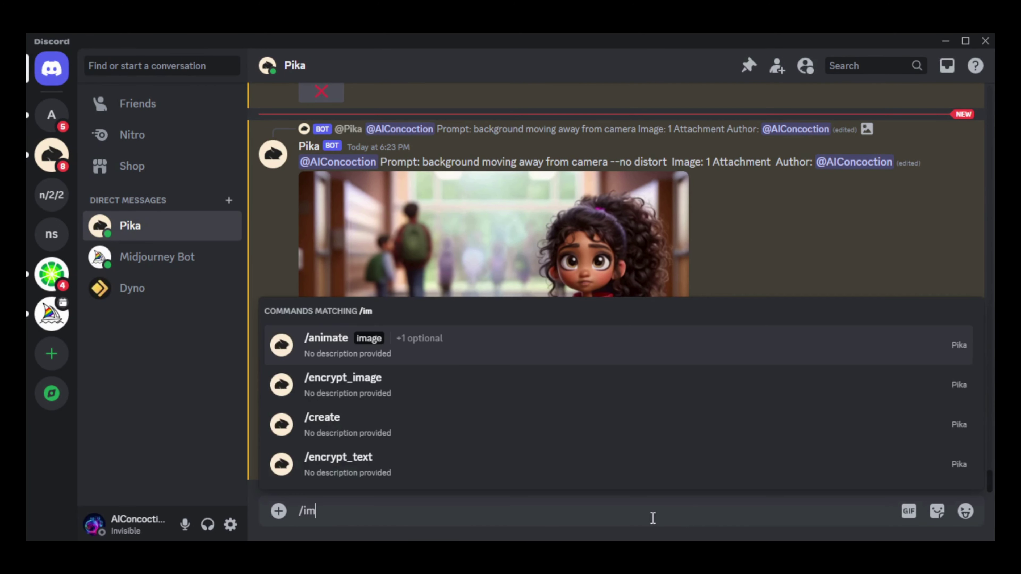
key("BackSpace")
key("BackSpace")
key("BackSpace")
type("/ani")
key("Tab")
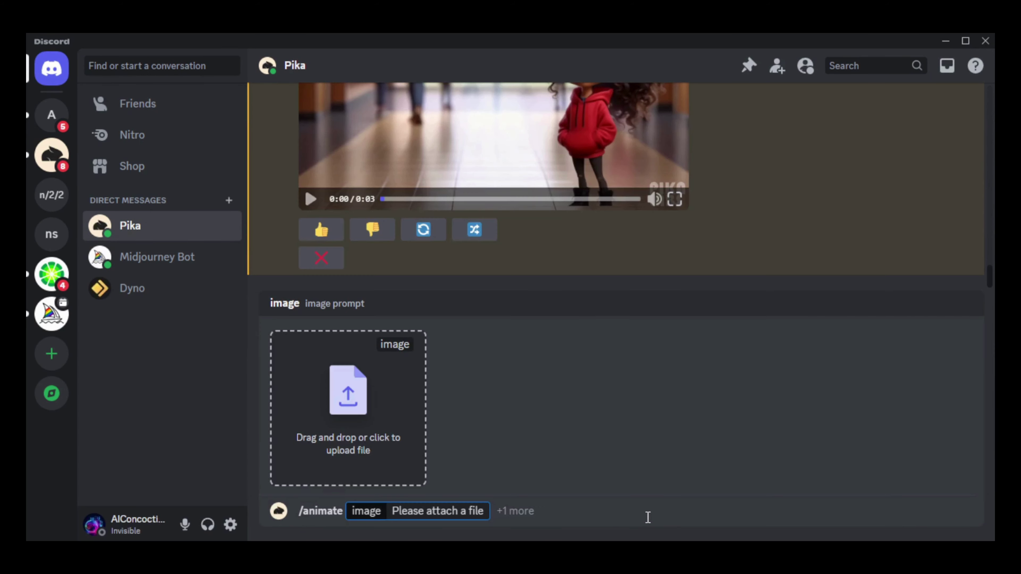
Attach 5.png from the finalstoryboard folder and add the prompt option to /animate.
left_click(360, 406)
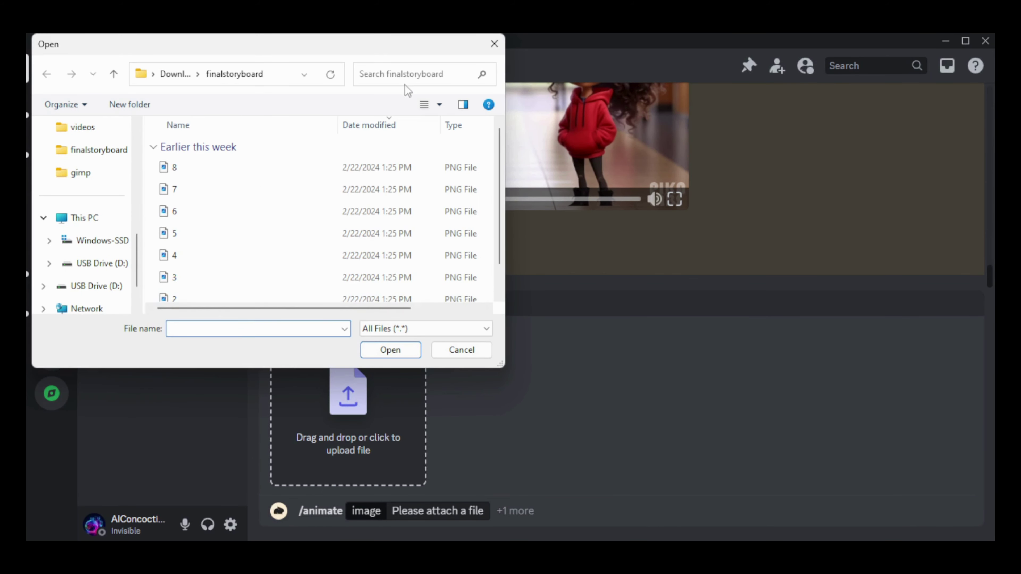
left_click(440, 106)
left_click(473, 77)
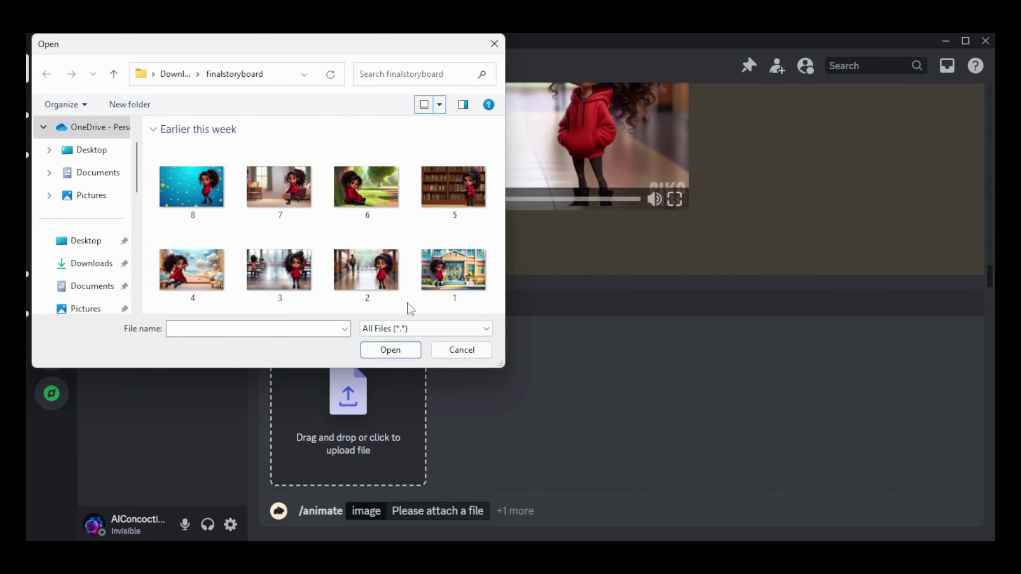
left_click(438, 210)
left_click(389, 350)
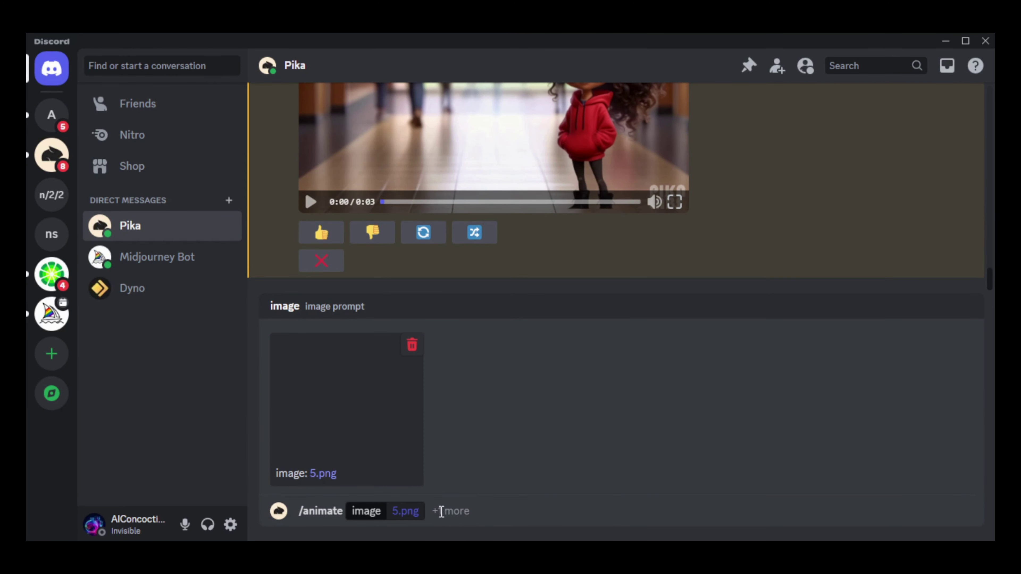
left_click(440, 511)
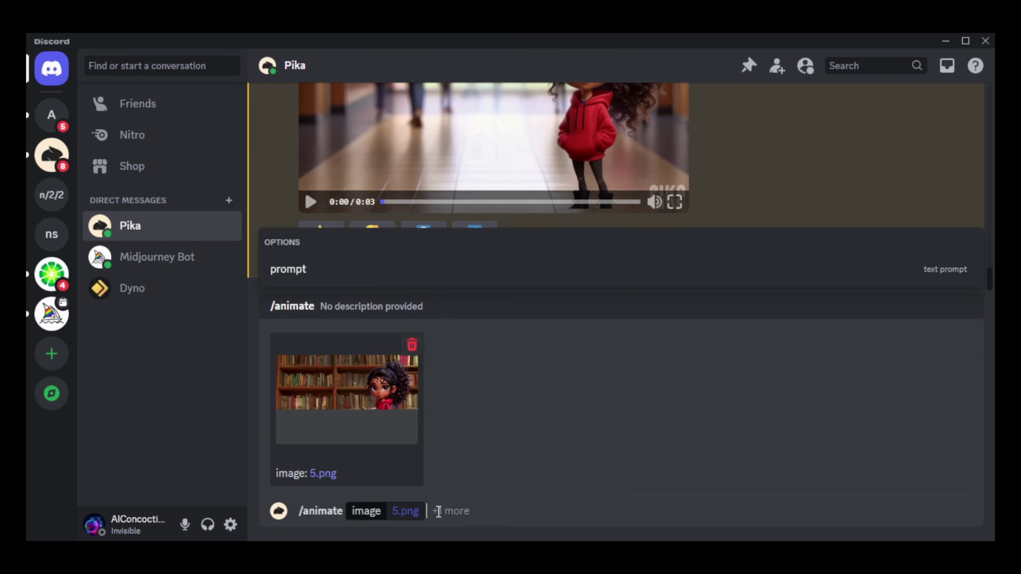
left_click(331, 275)
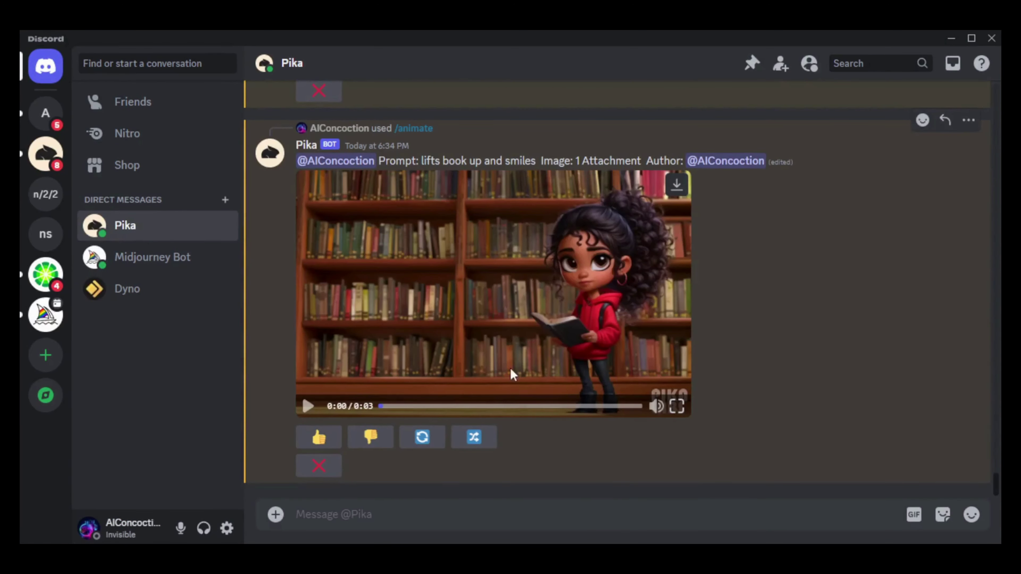
Play the library clip, then resubmit it with the prompt cut down to 'smiles'.
left_click(306, 407)
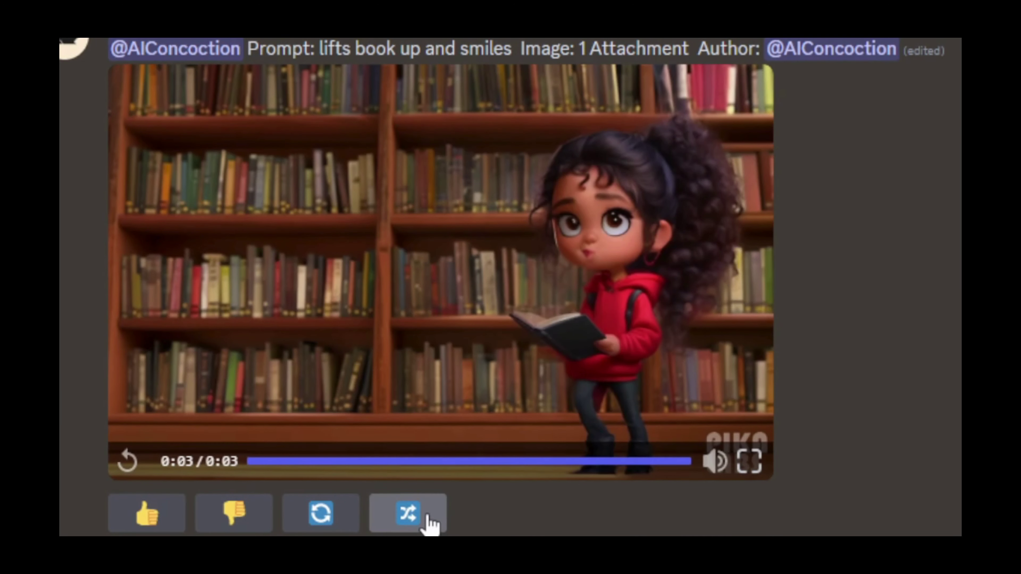
left_click(428, 518)
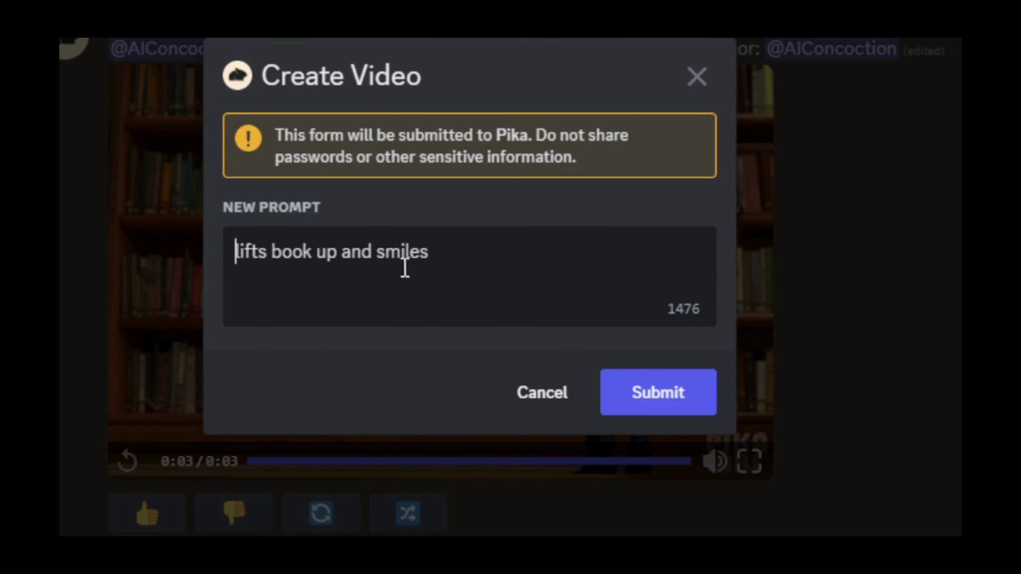
left_click(385, 256)
key("BackSpace")
key("BackSpace")
key("BackSpace")
key("BackSpace")
key("BackSpace")
key("BackSpace")
key("BackSpace")
key("BackSpace")
key("BackSpace")
key("BackSpace")
key("BackSpace")
key("BackSpace")
key("BackSpace")
key("BackSpace")
key("BackSpace")
key("BackSpace")
key("BackSpace")
key("BackSpace")
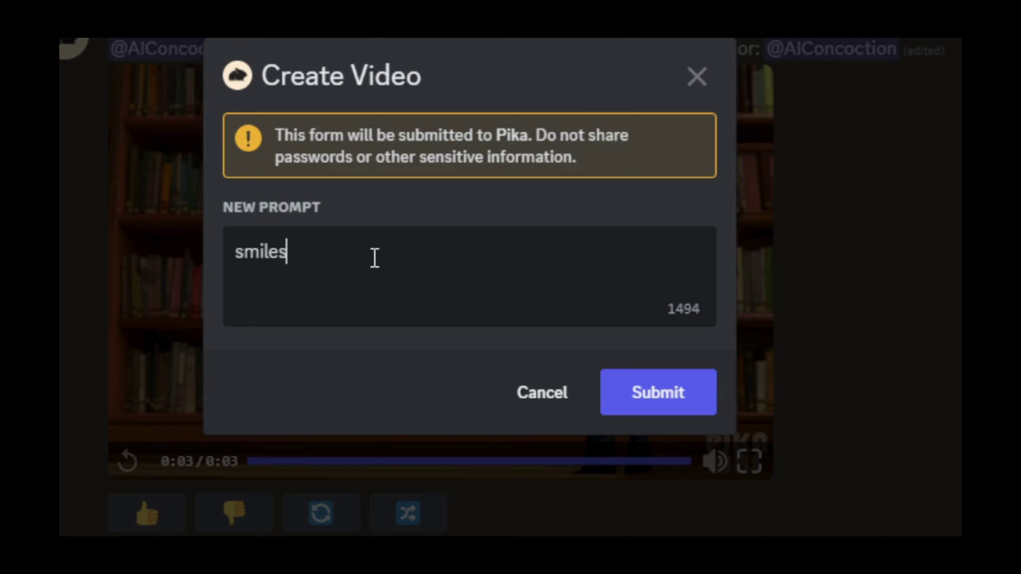
left_click(643, 406)
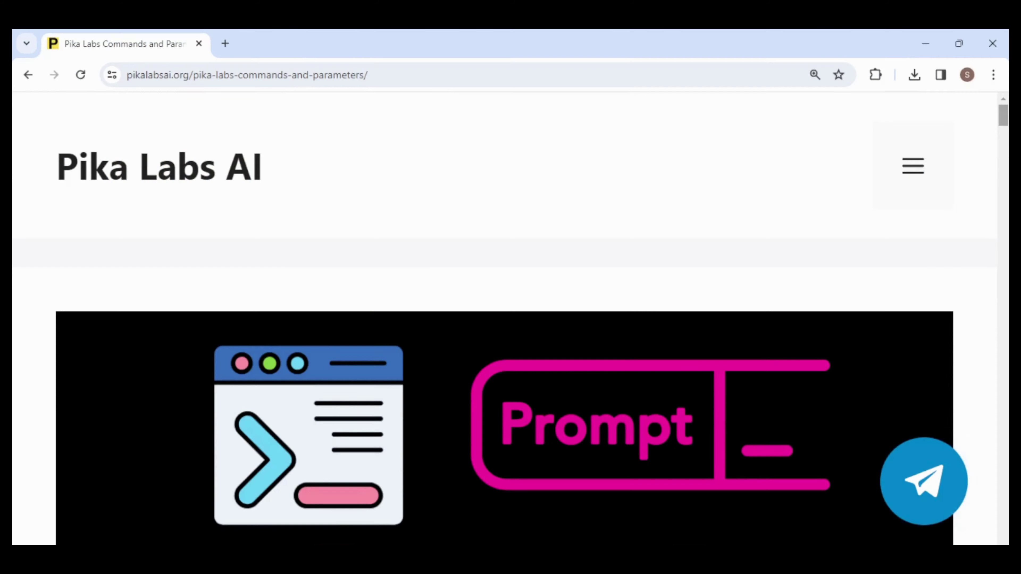
Scroll the Pika Labs commands guide from Negative Prompts and Camera Movement down to the Conclusion.
scroll(511, 301, "down", 6)
scroll(510, 318, "down", 15)
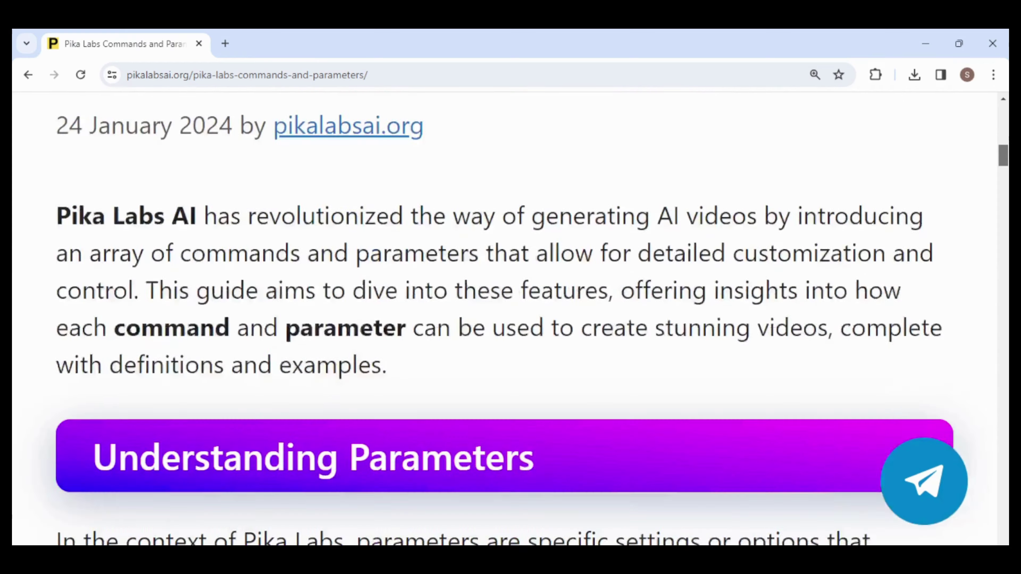
scroll(510, 318, "down", 10)
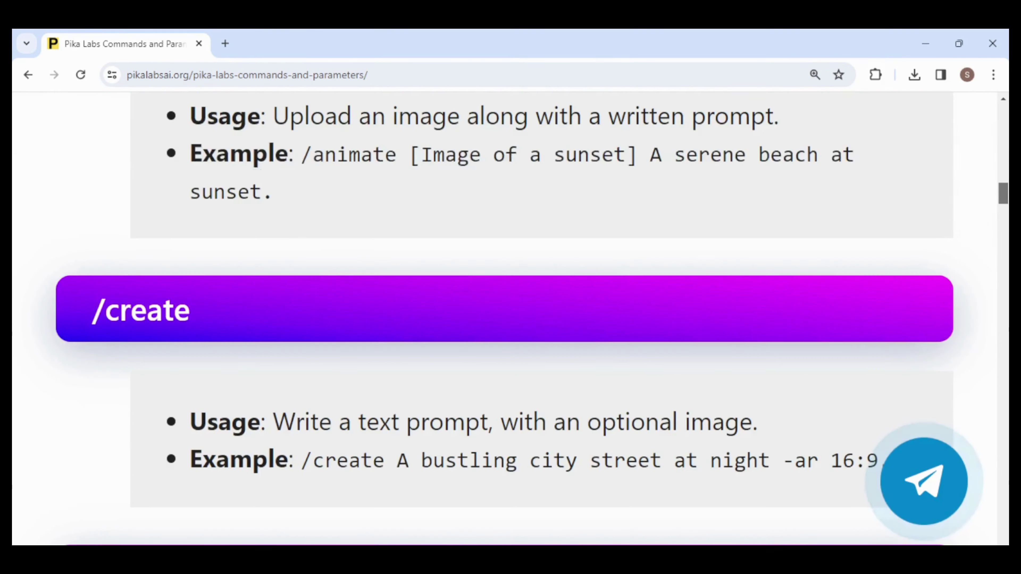
scroll(510, 317, "down", 15)
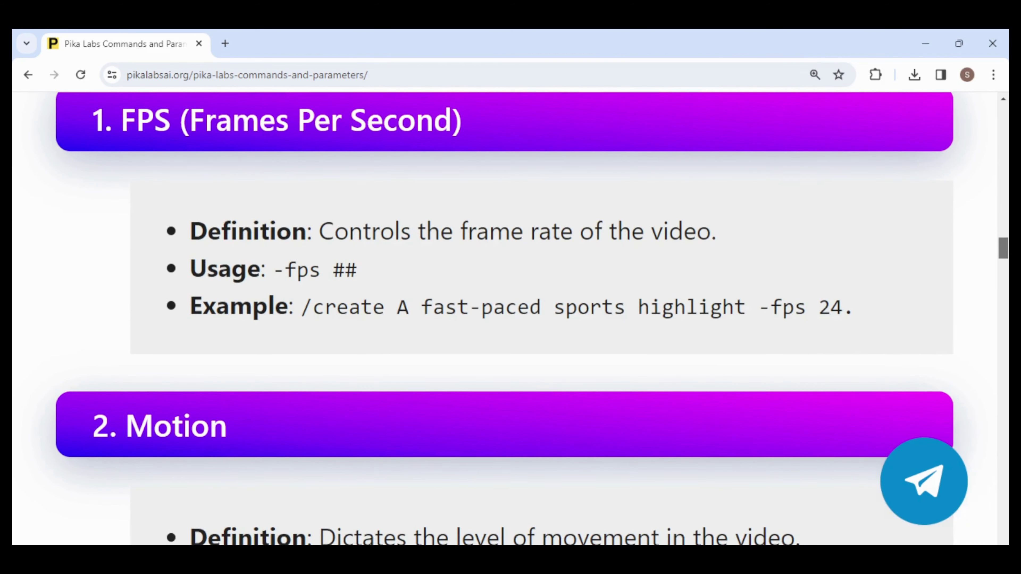
scroll(510, 317, "down", 8)
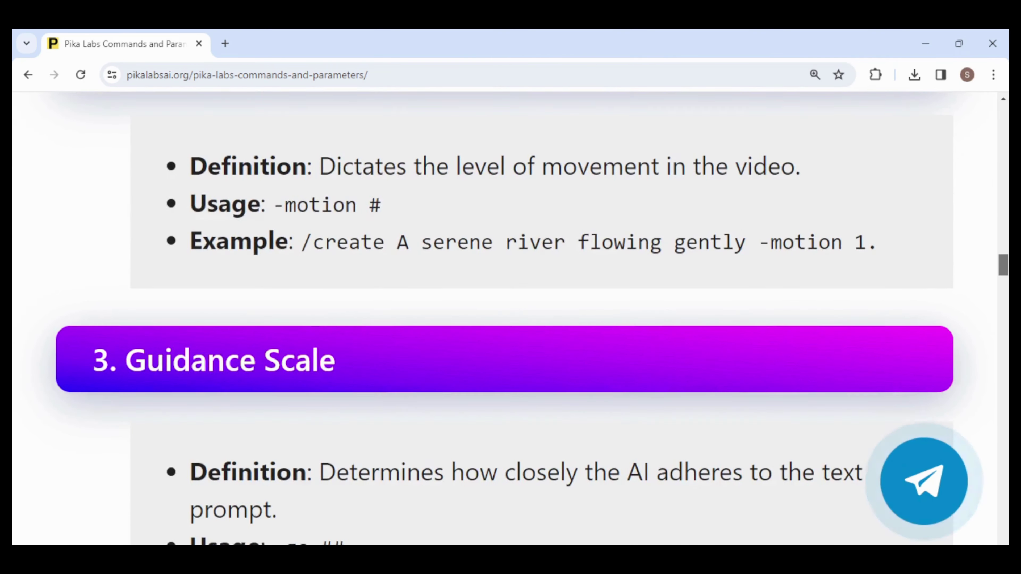
scroll(511, 318, "down", 5)
scroll(510, 318, "down", 15)
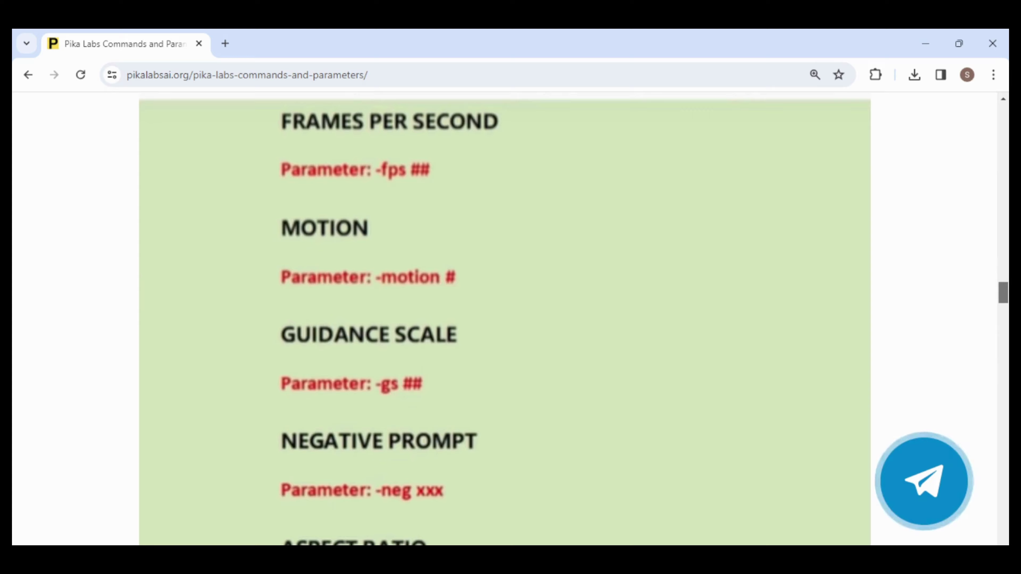
scroll(510, 317, "down", 3)
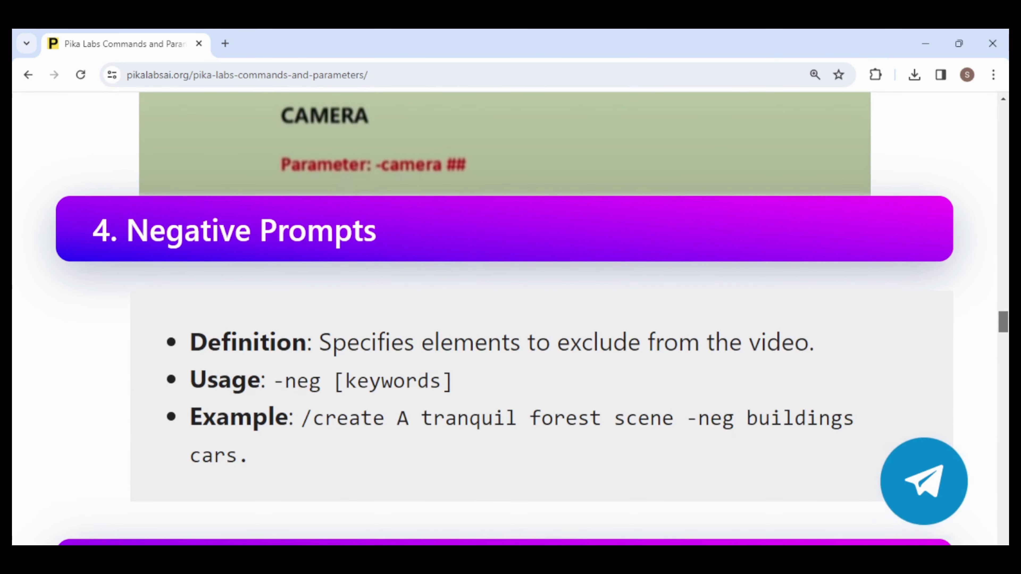
scroll(511, 318, "down", 9)
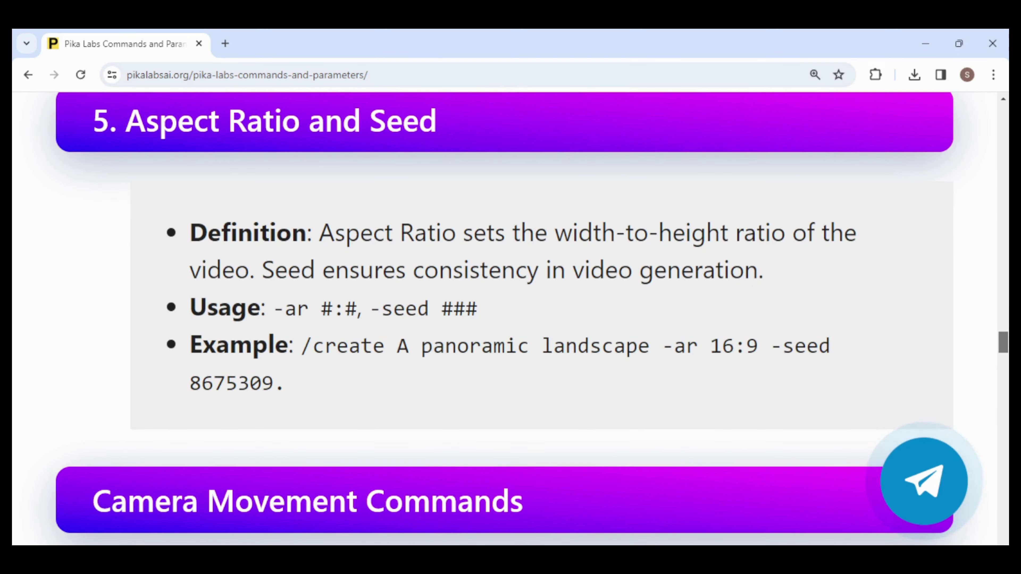
scroll(510, 318, "down", 8)
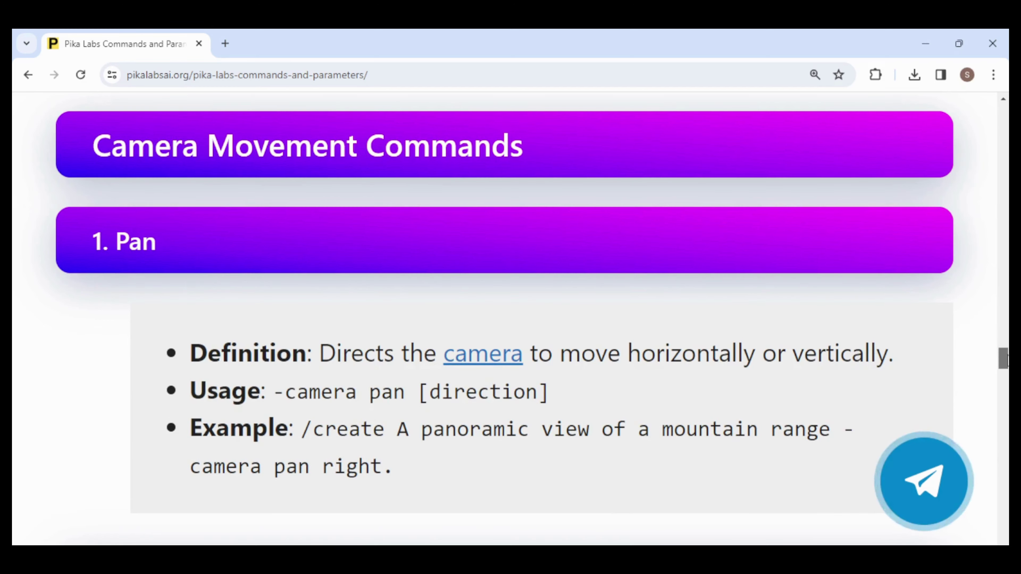
scroll(510, 318, "down", 12)
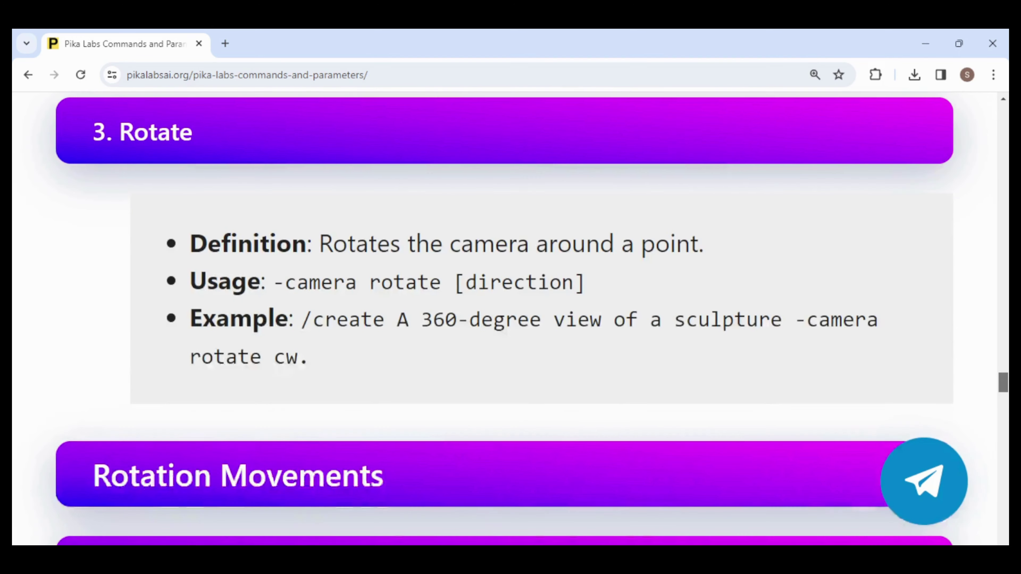
scroll(510, 318, "down", 8)
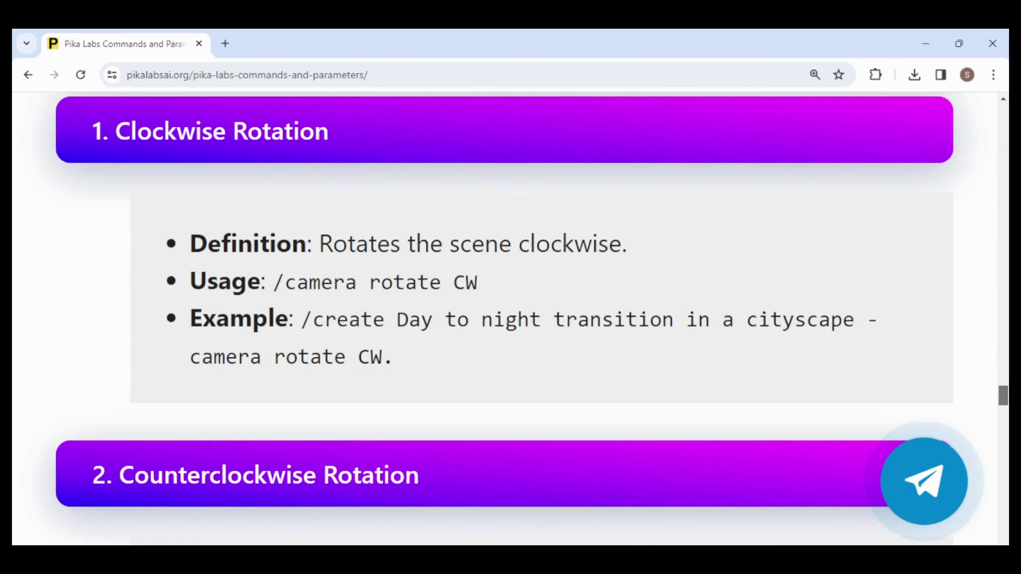
scroll(510, 318, "down", 5)
scroll(511, 318, "down", 3)
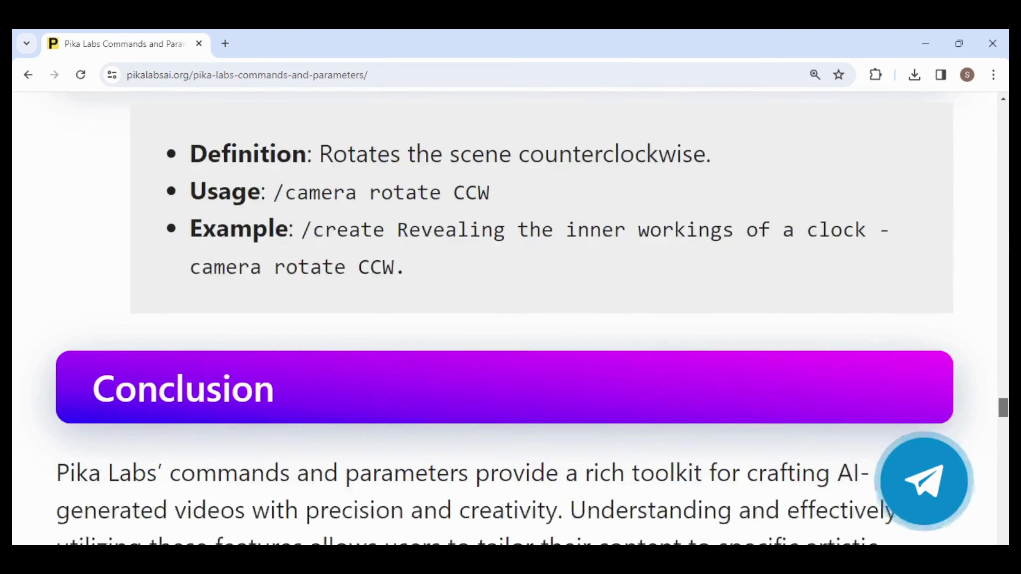
scroll(511, 317, "down", 4)
scroll(510, 318, "up", 1)
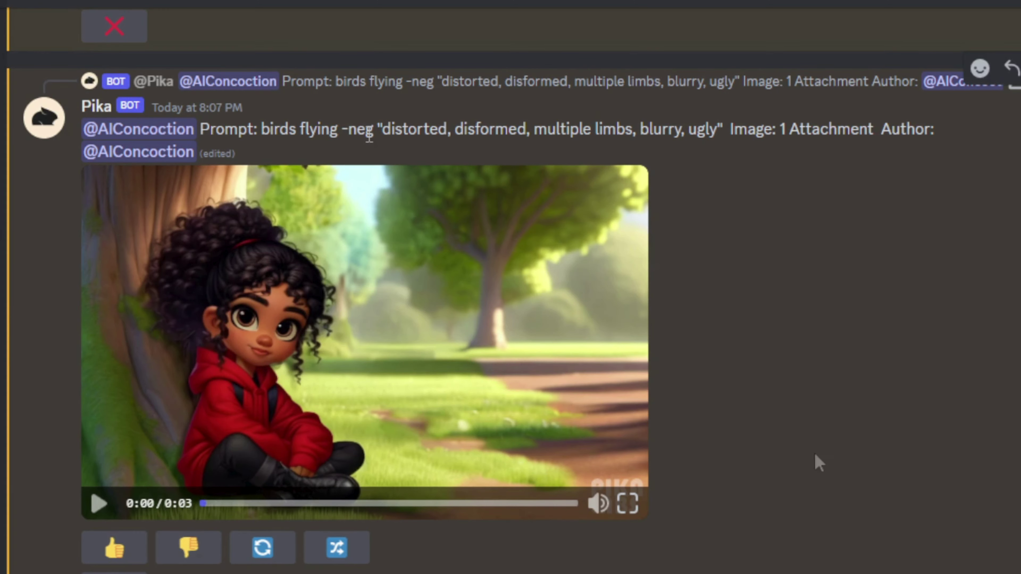
Play the Lisa clips under the tree, in her bedroom, outside school and among stars.
left_click(98, 504)
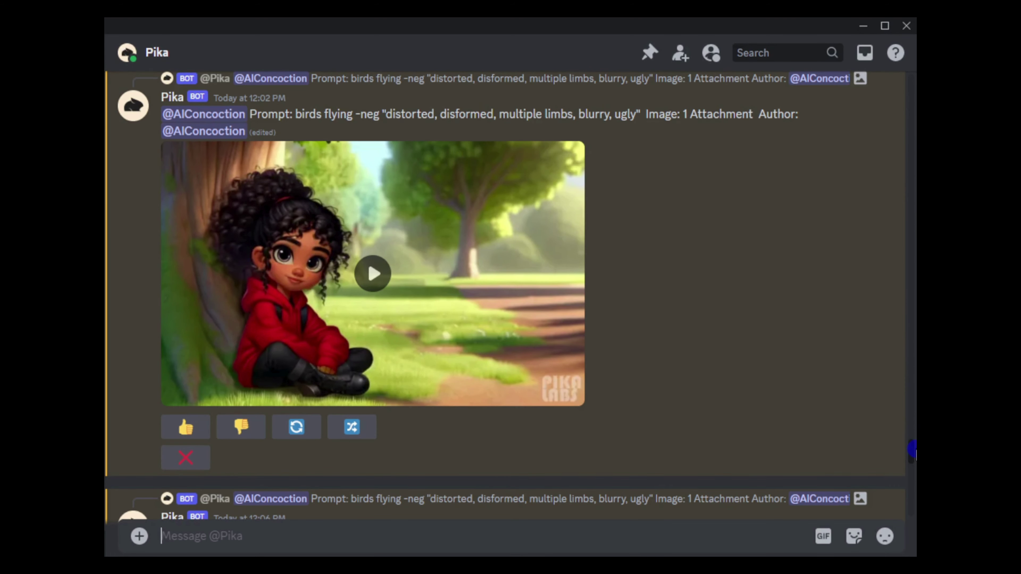
left_click_drag(913, 449, 913, 458)
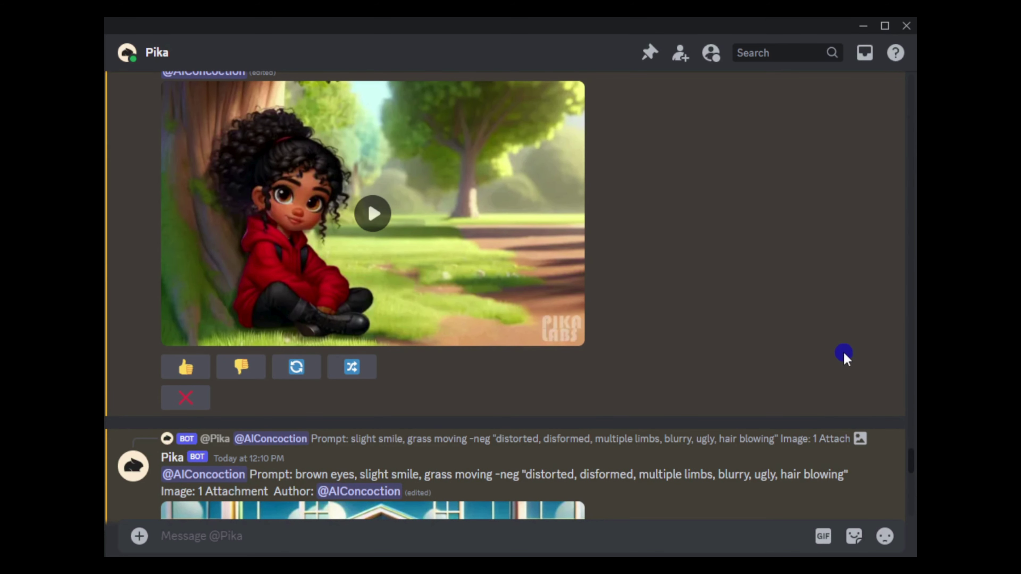
left_click_drag(913, 475, 912, 474)
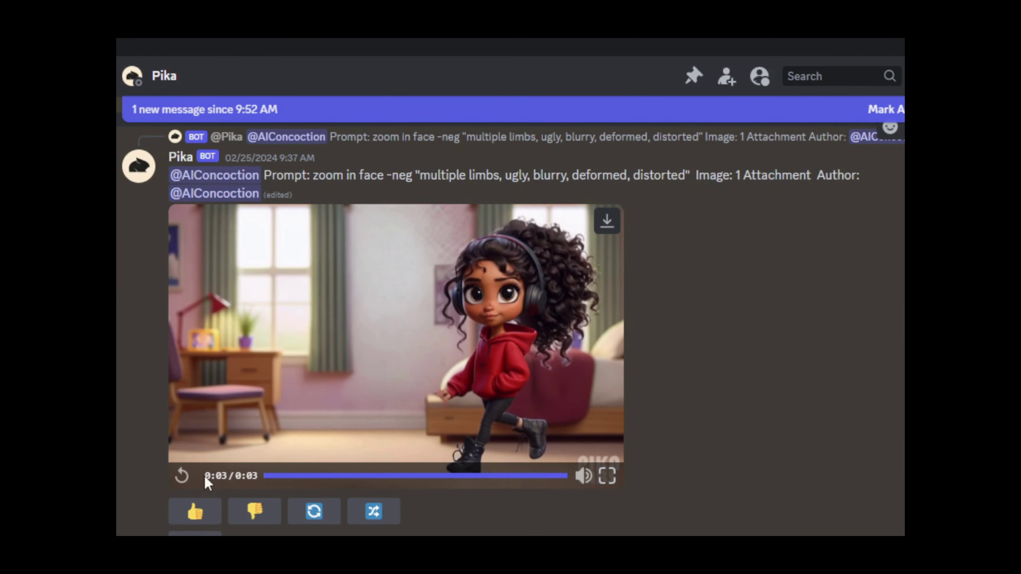
left_click(180, 476)
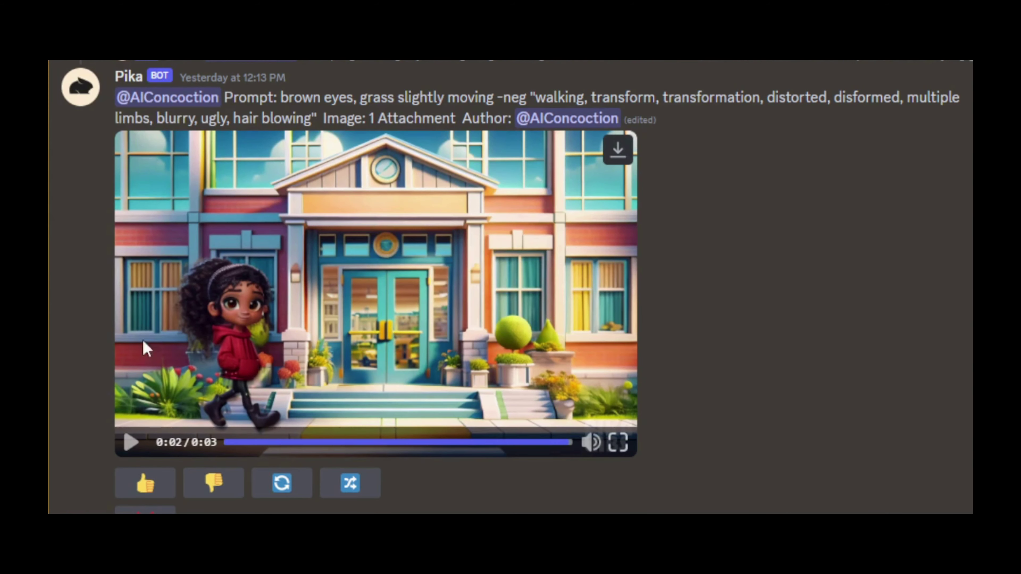
left_click(130, 443)
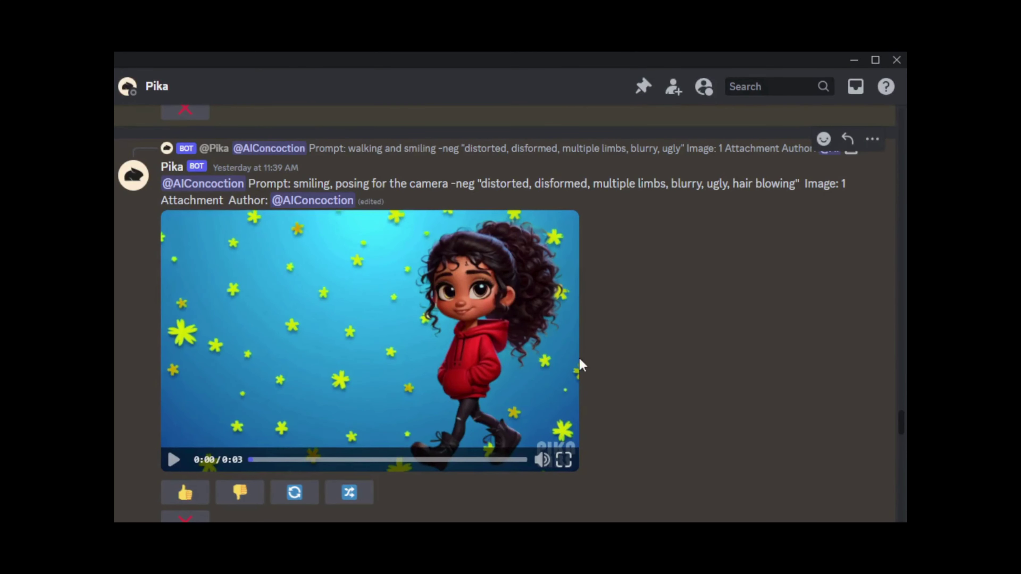
left_click(173, 460)
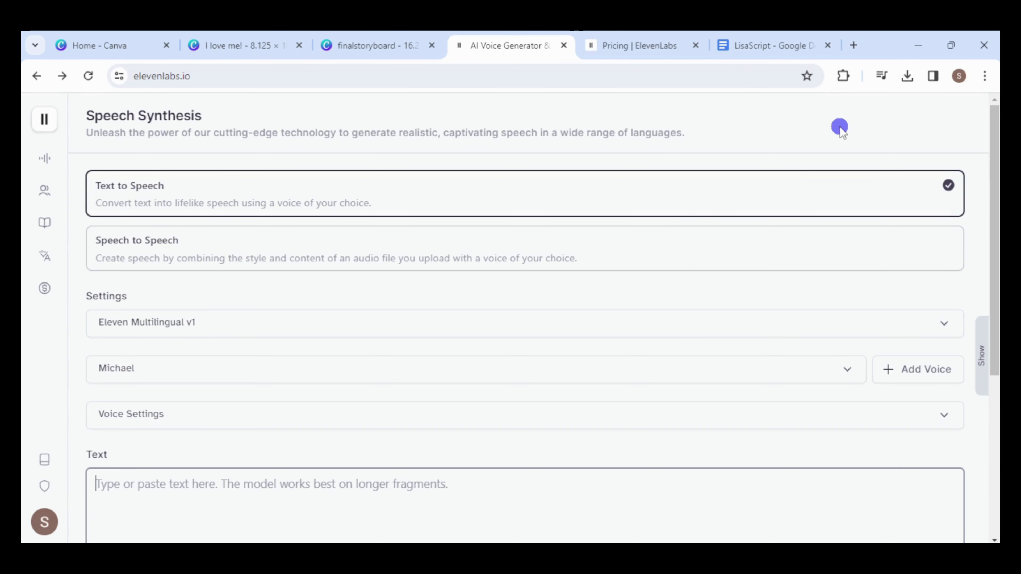
left_click(623, 44)
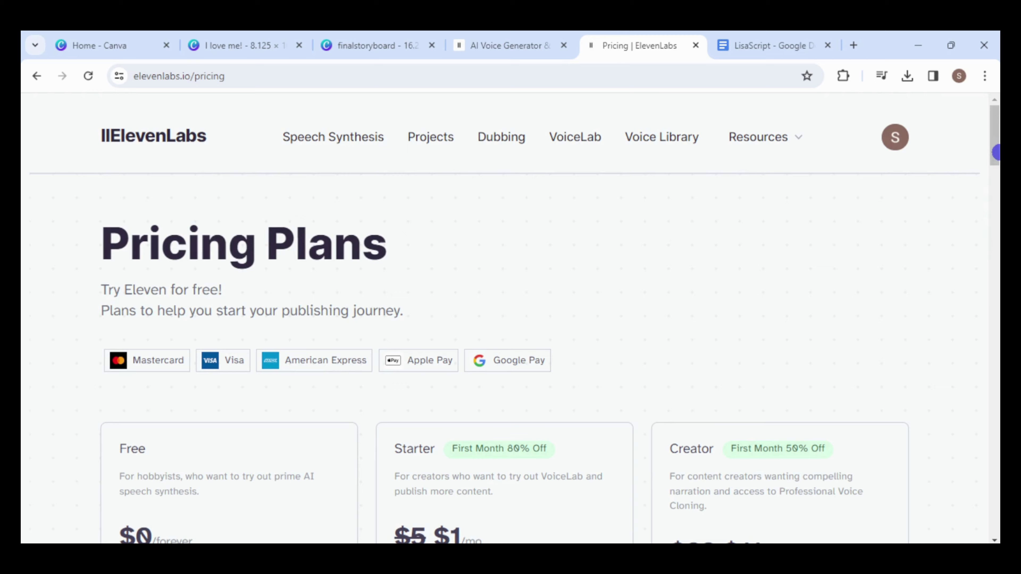
left_click_drag(997, 148, 997, 197)
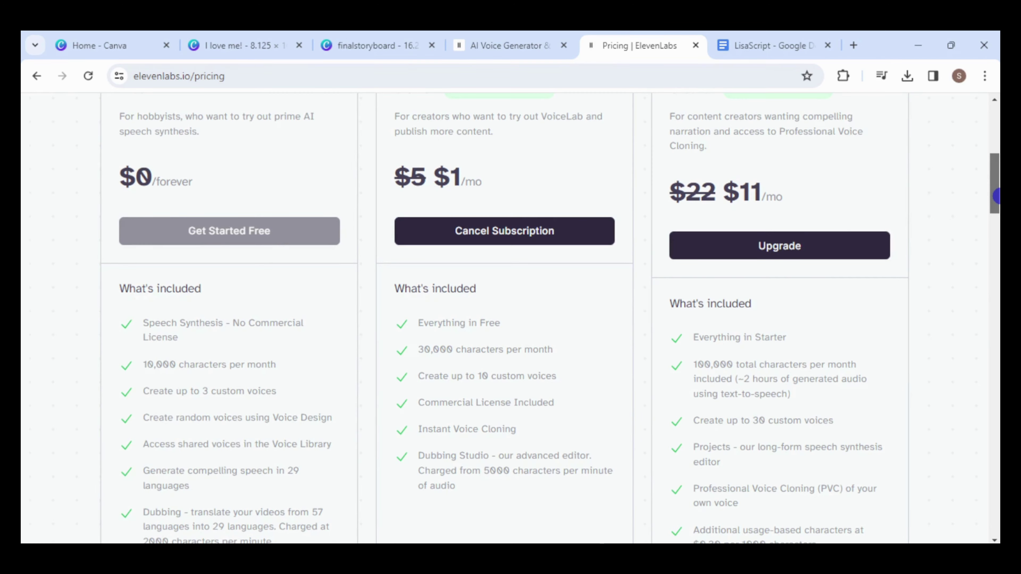
left_click_drag(997, 196, 490, 35)
left_click(504, 42)
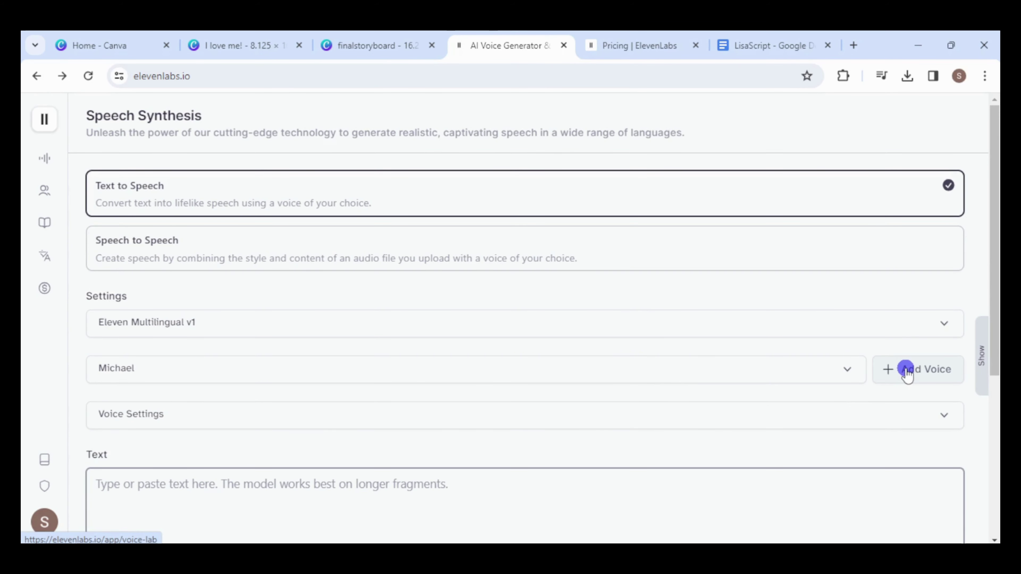
Choose Dorothy from the ElevenLabs Premade voices in place of Michael.
left_click(845, 366)
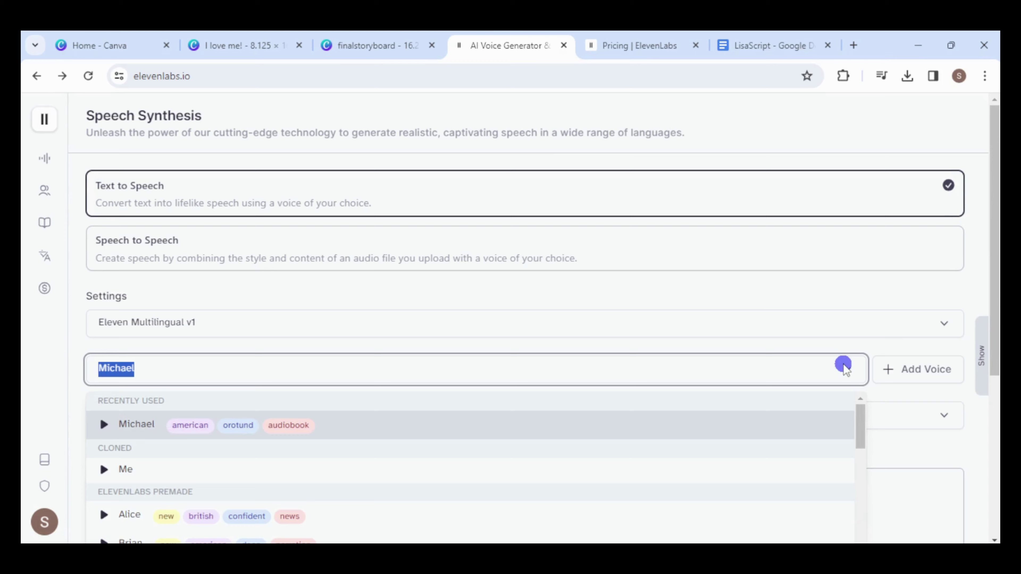
scroll(882, 408, "down", 3)
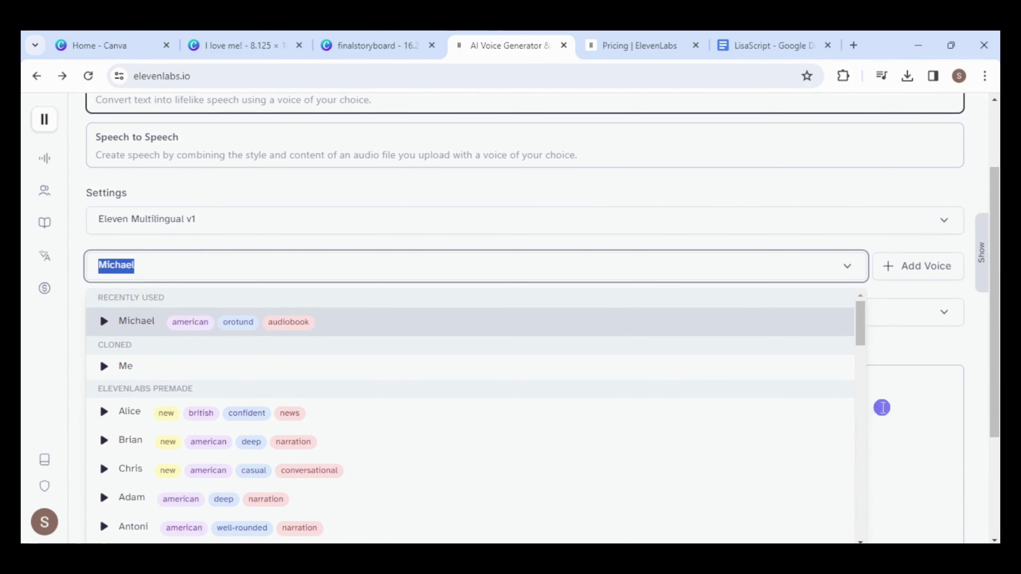
left_click_drag(859, 326, 869, 398)
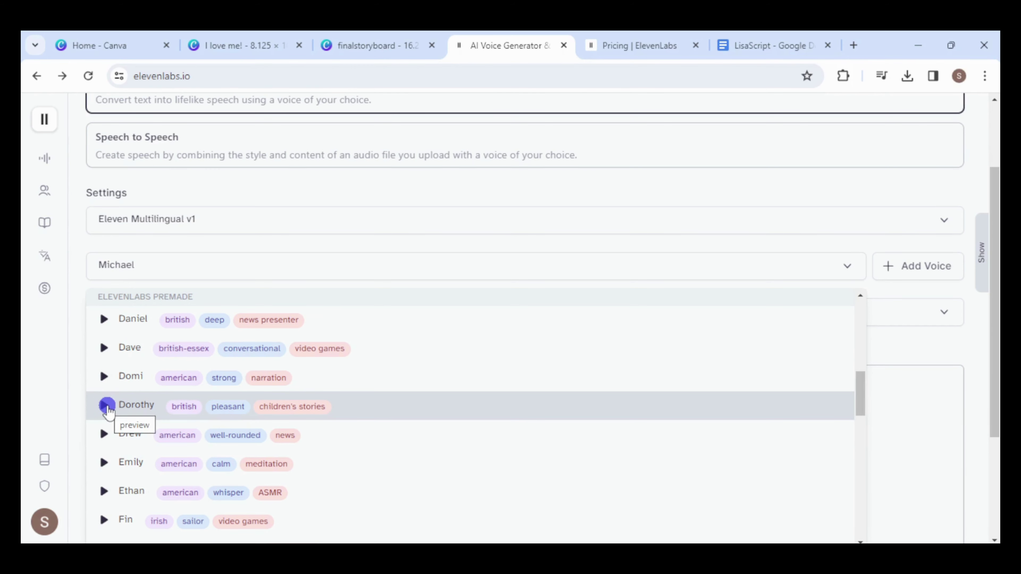
left_click(141, 407)
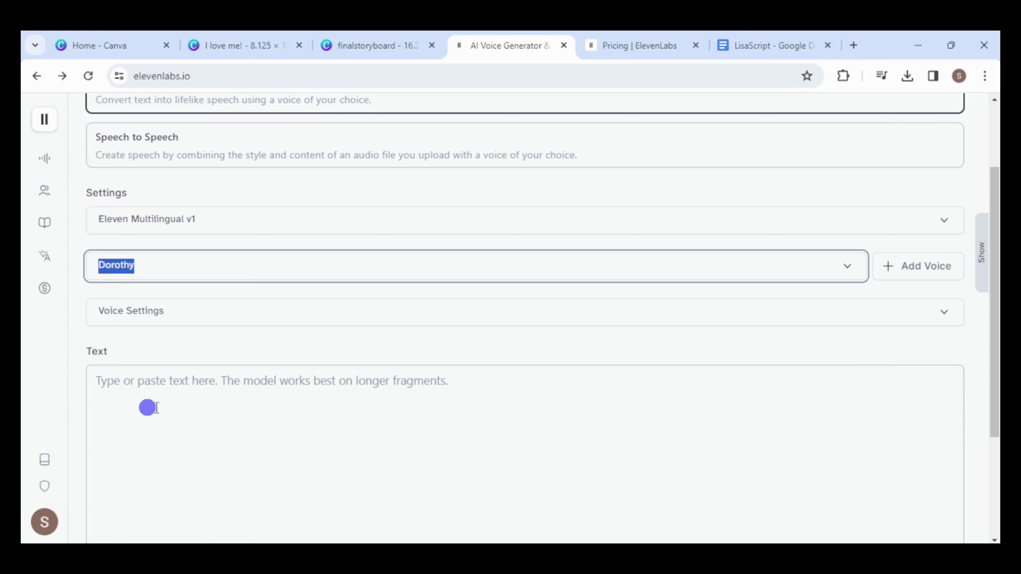
left_click(385, 417)
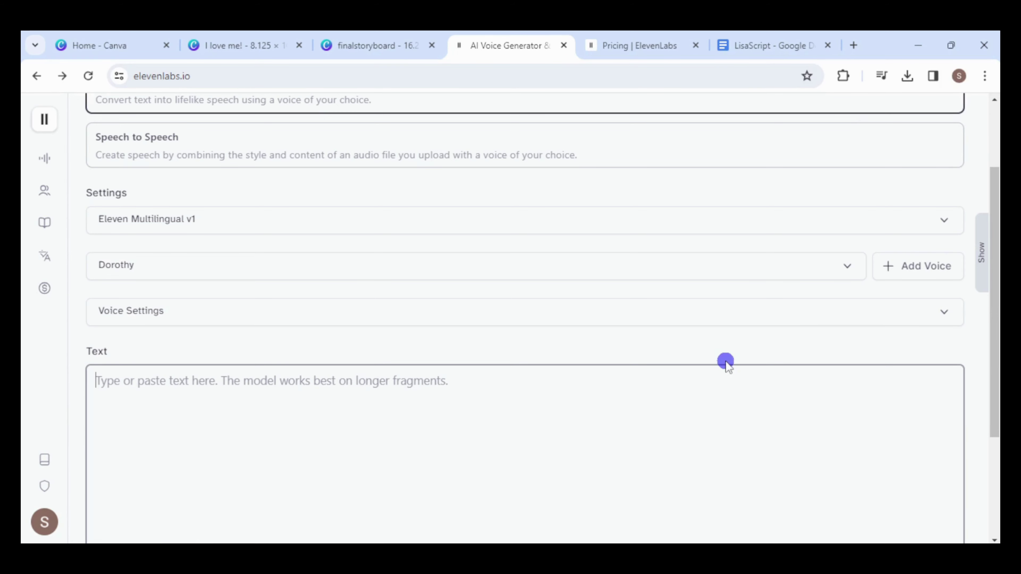
Select and copy all eight lines of the Lisa story in the LisaScript doc.
left_click(750, 49)
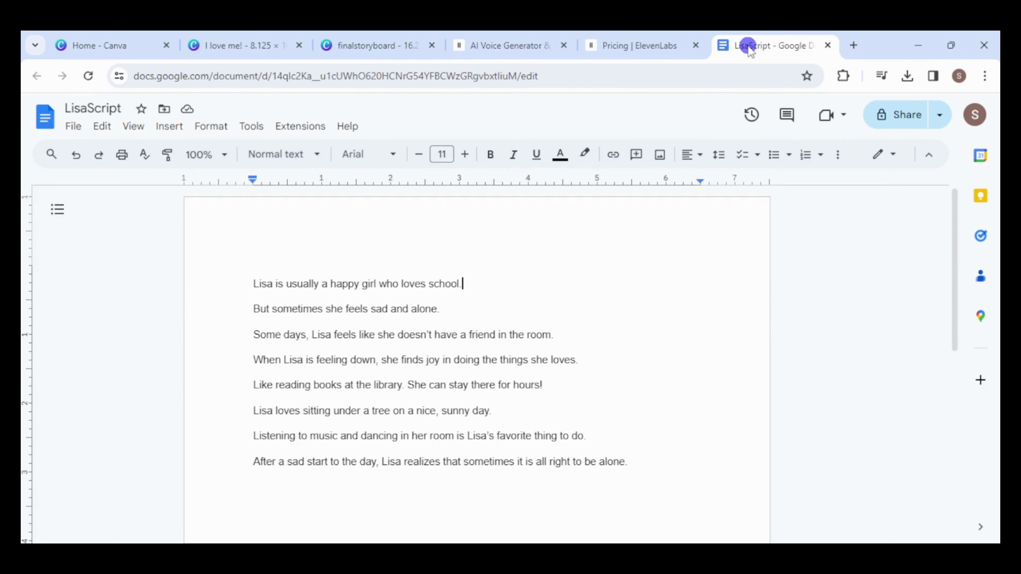
left_click(252, 283)
left_click_drag(305, 287, 627, 461)
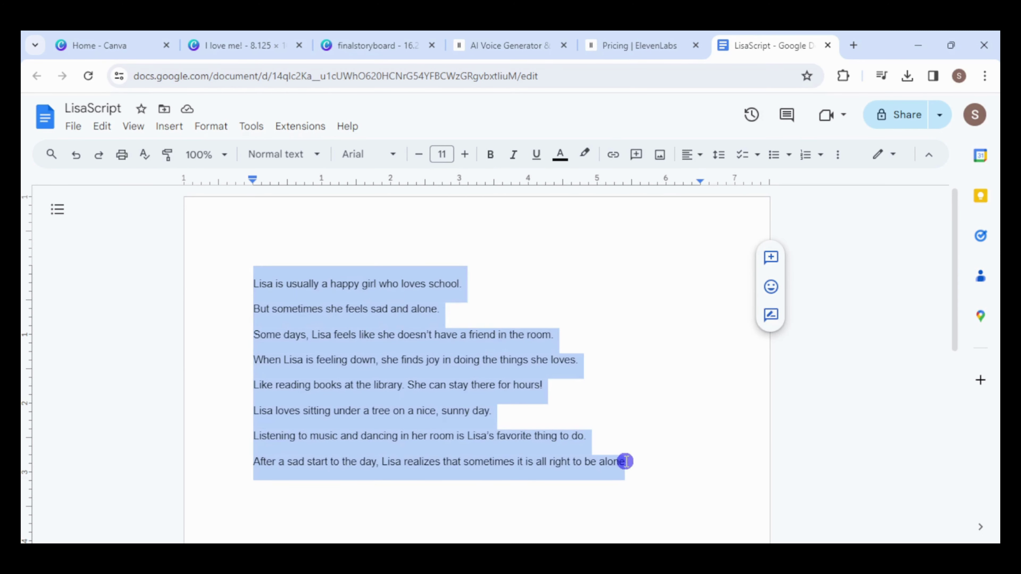
right_click(513, 450)
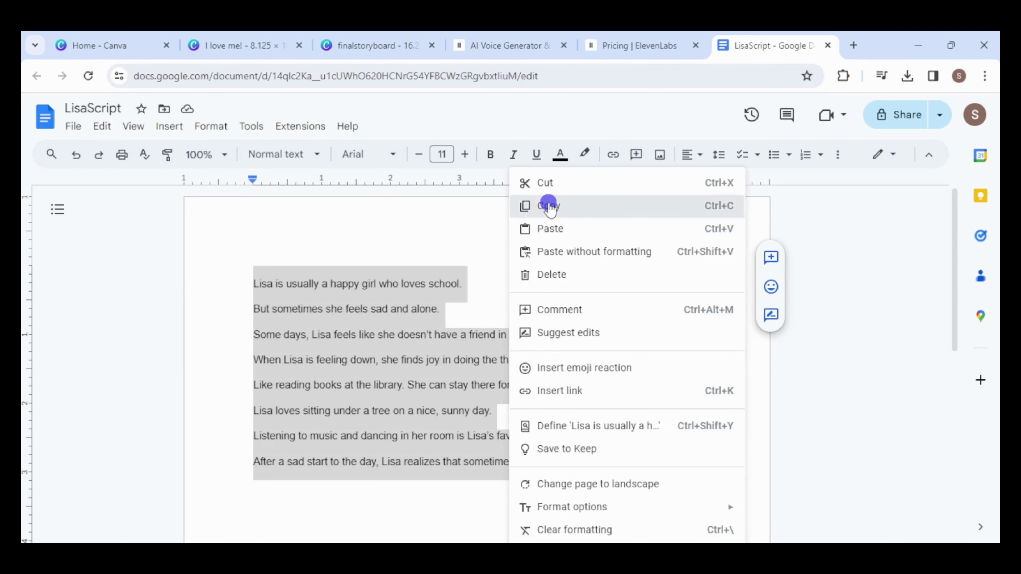
left_click(549, 206)
Paste the copied Lisa story into the ElevenLabs Text box.
left_click(522, 42)
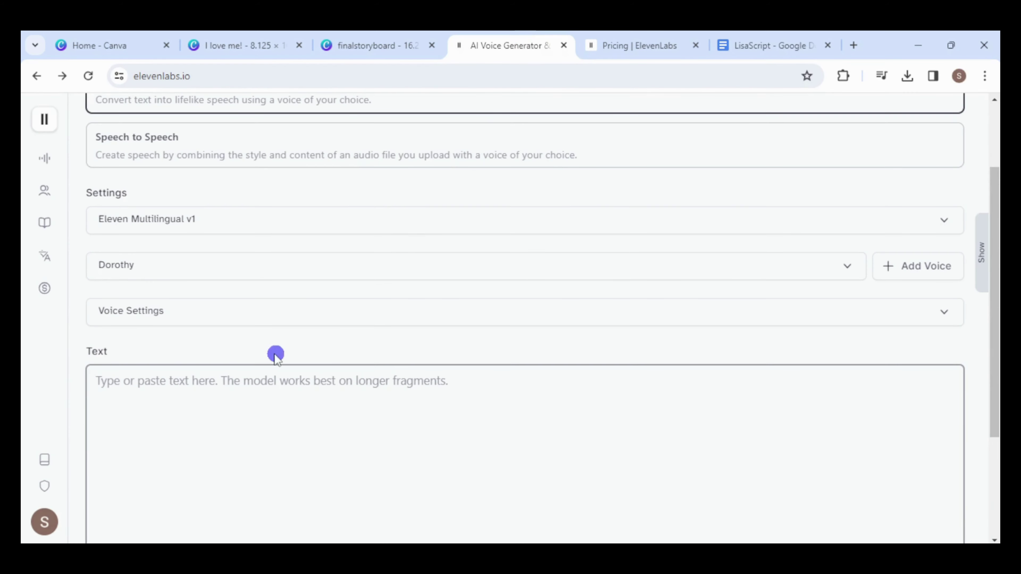
right_click(217, 387)
left_click(251, 228)
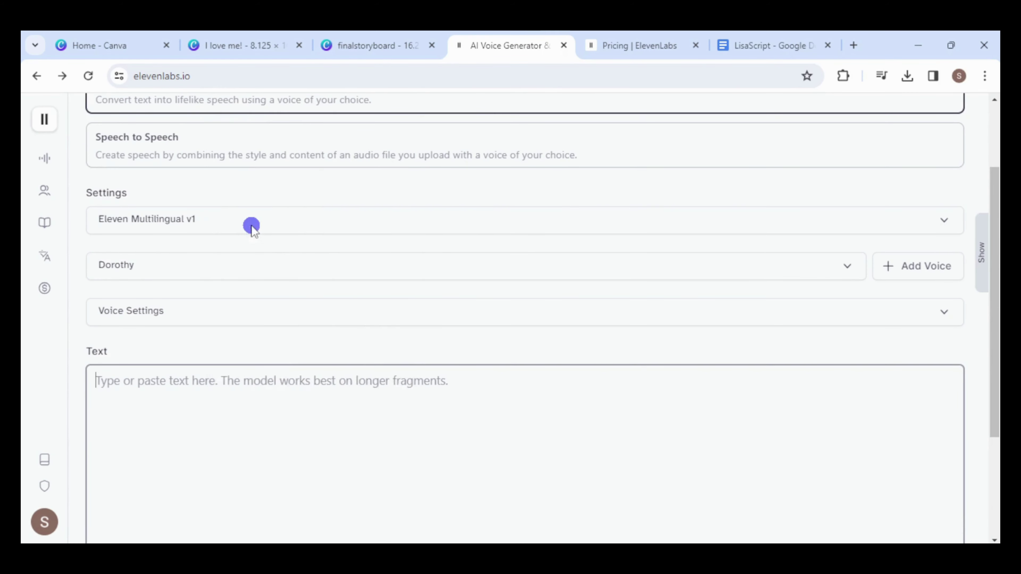
Join the story lines into one paragraph and generate the Dorothy narration.
left_click(94, 399)
key("BackSpace")
left_click(94, 398)
key("BackSpace")
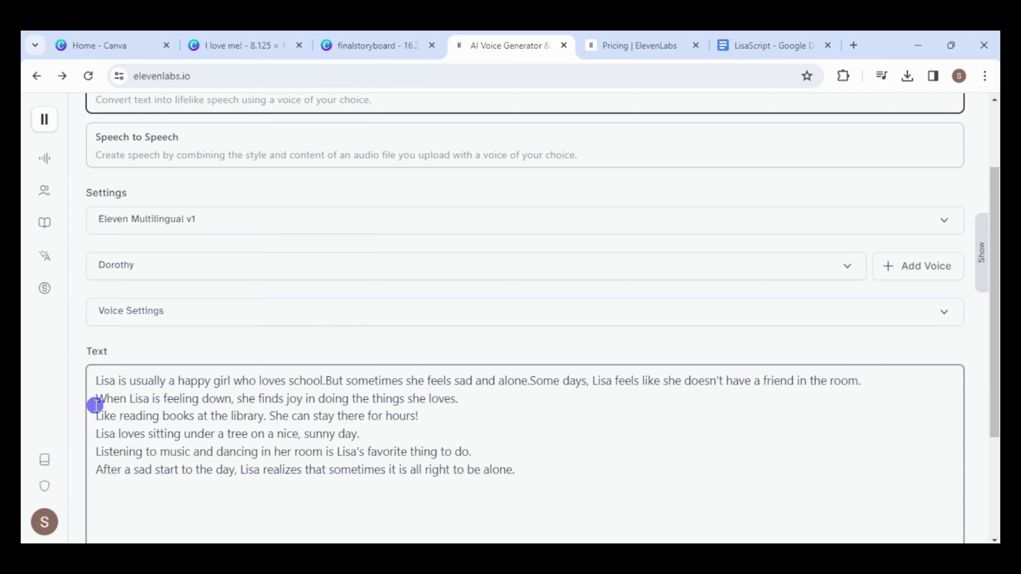
left_click(95, 398)
key("BackSpace")
left_click(94, 415)
key("BackSpace")
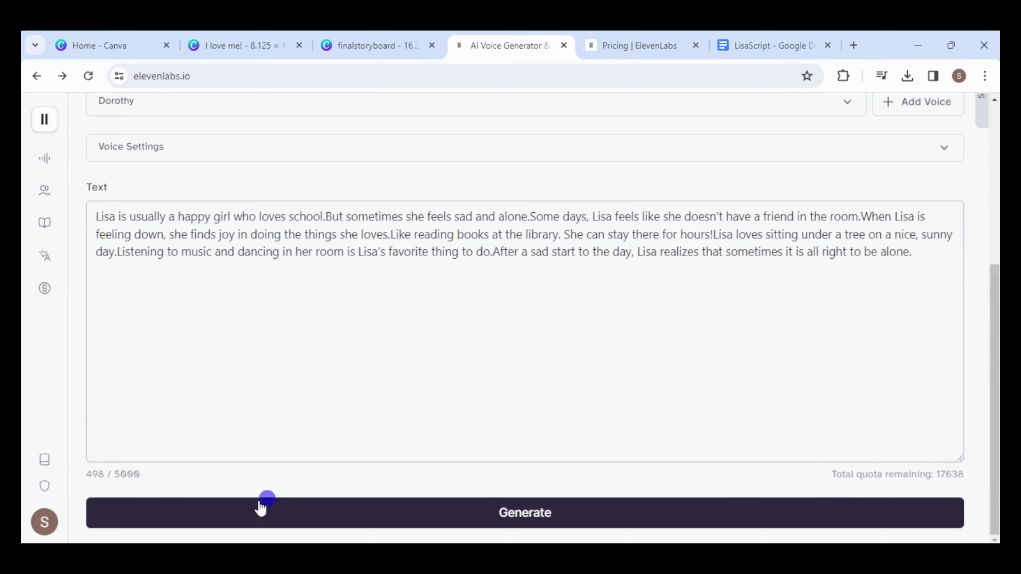
left_click(526, 516)
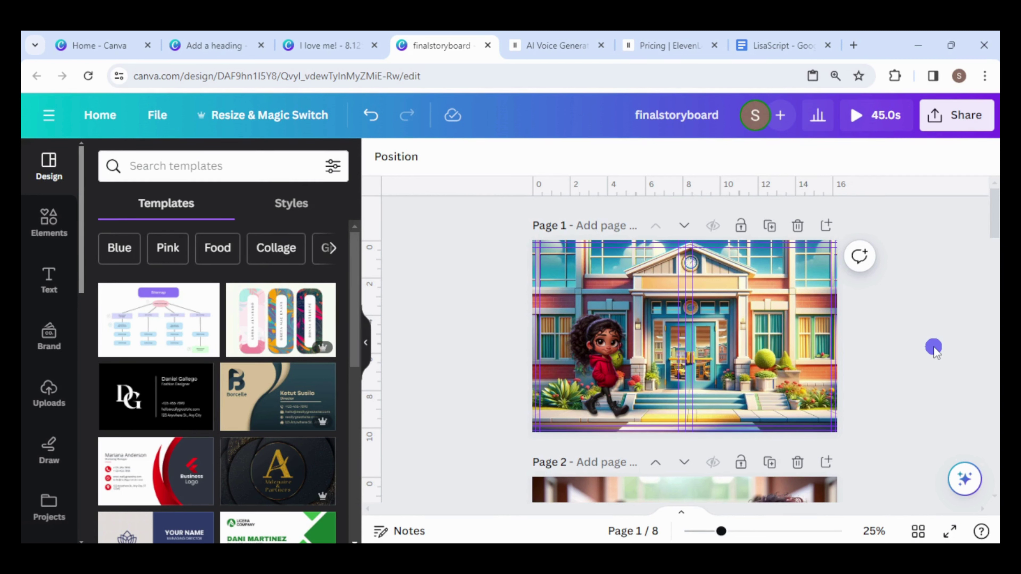
Copy-resize the storyboard to YouTube Video (1920 × 1080) and open 'finalstoryboard (Video)'.
left_click(273, 117)
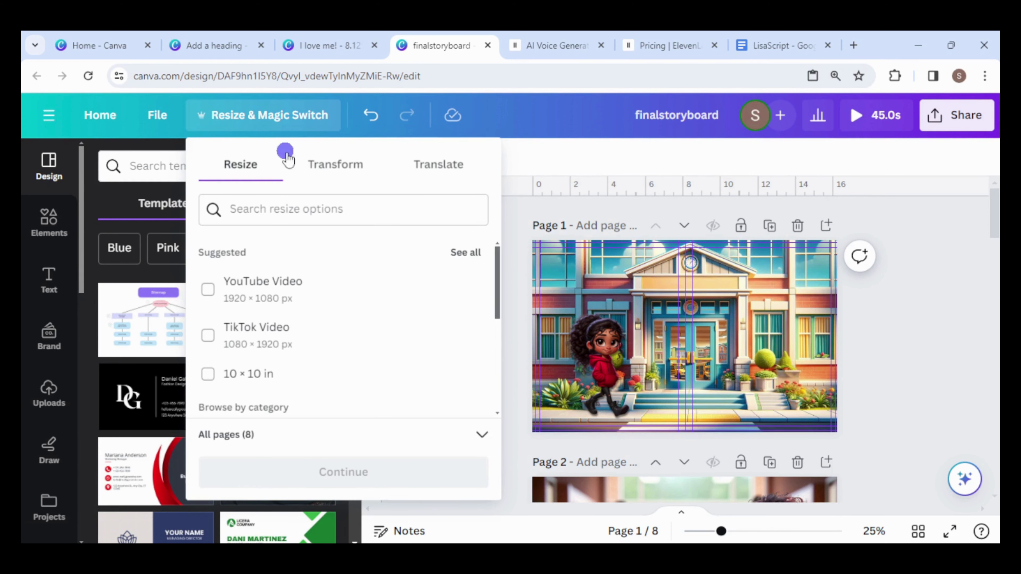
left_click_drag(497, 306, 486, 399)
left_click(466, 339)
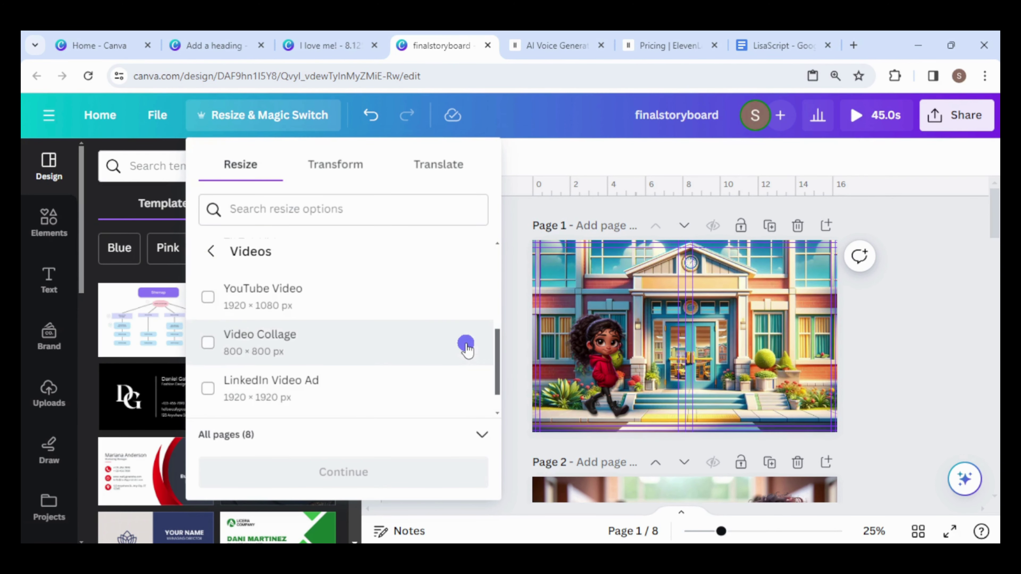
left_click(307, 318)
left_click(341, 485)
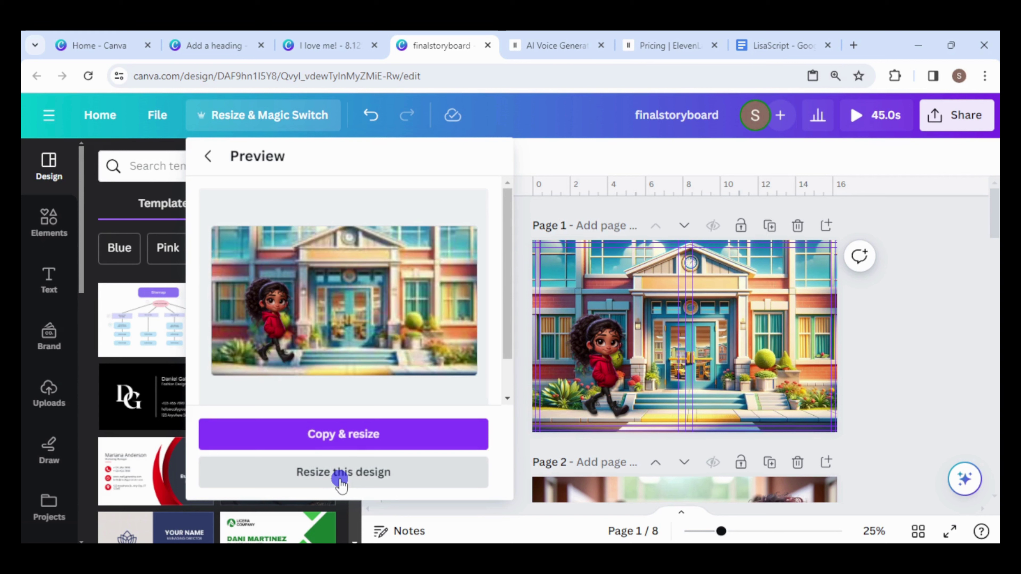
left_click(345, 442)
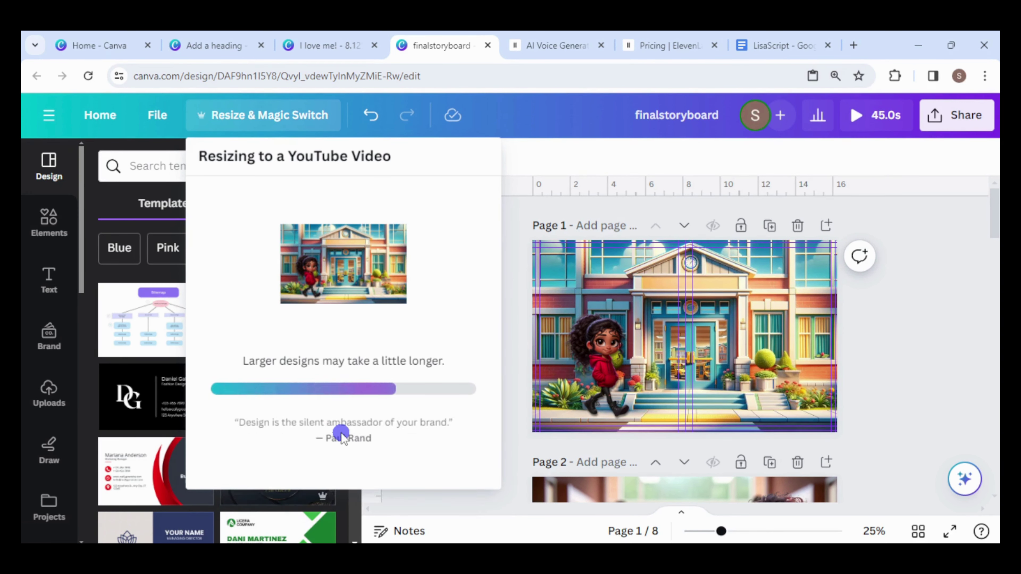
left_click(345, 285)
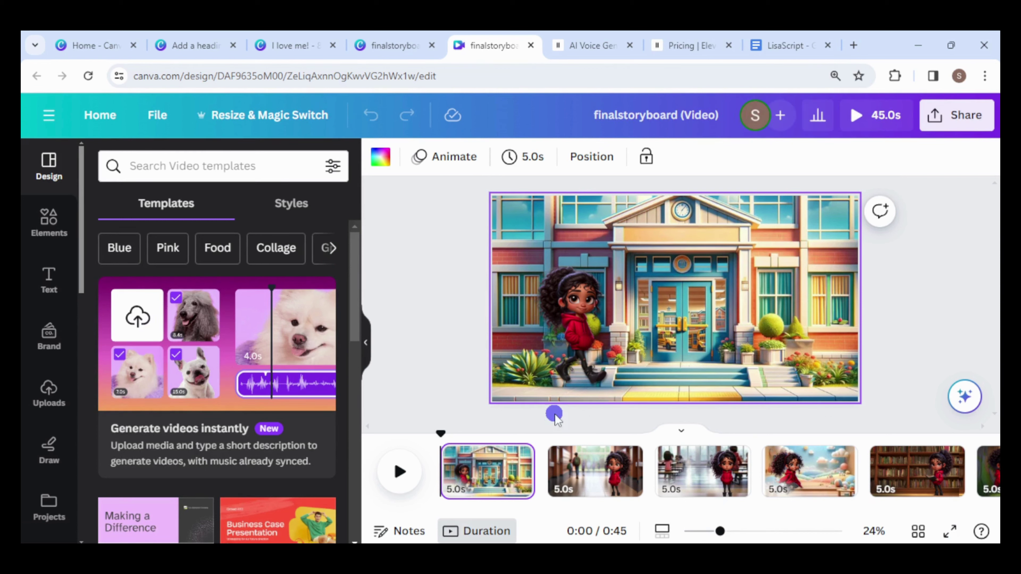
Review pages 2–5 of the video, ending back on the page 1 school scene.
left_click(595, 462)
left_click(704, 464)
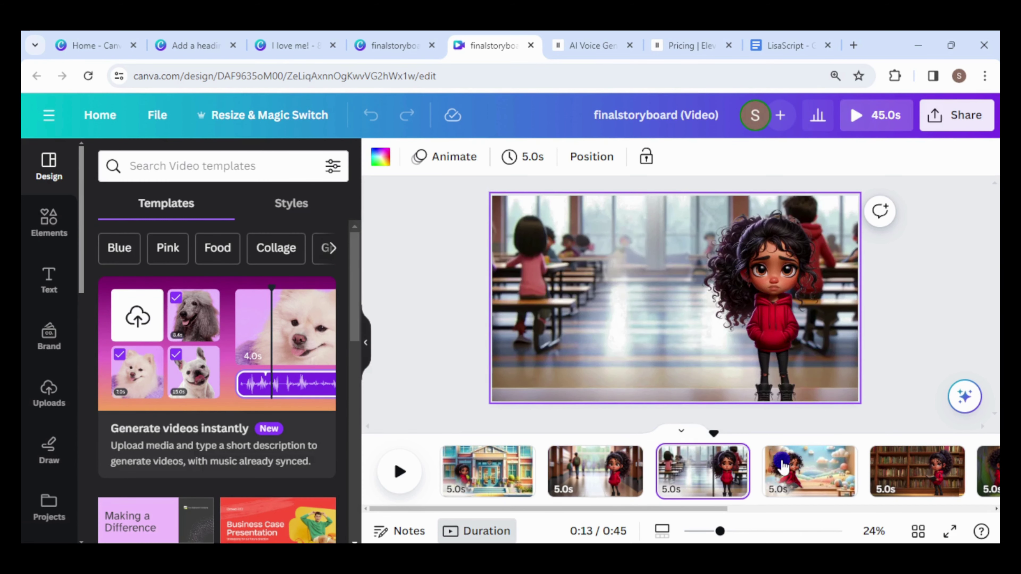
left_click(783, 467)
left_click(901, 467)
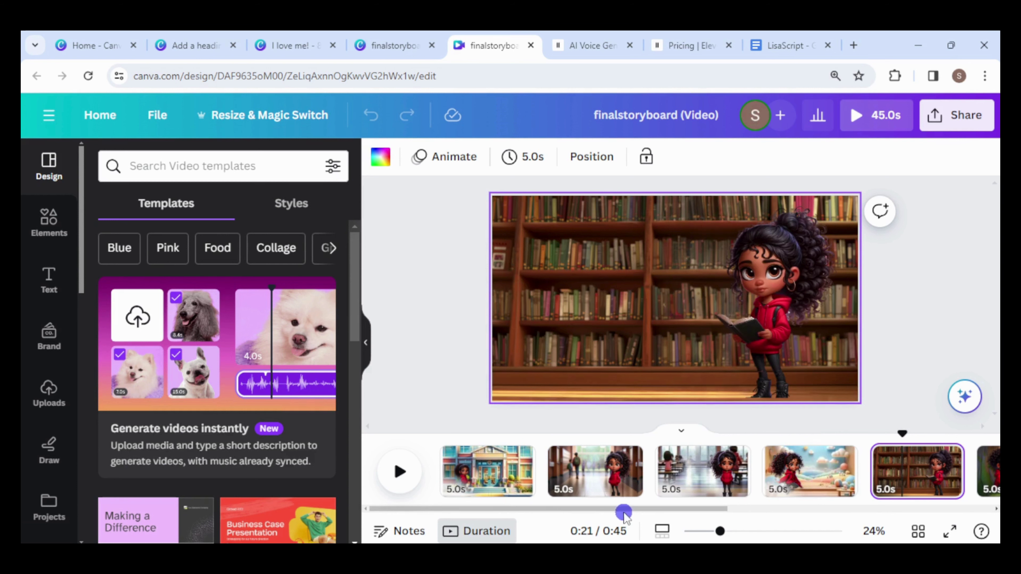
left_click_drag(624, 513, 542, 510)
left_click(467, 462)
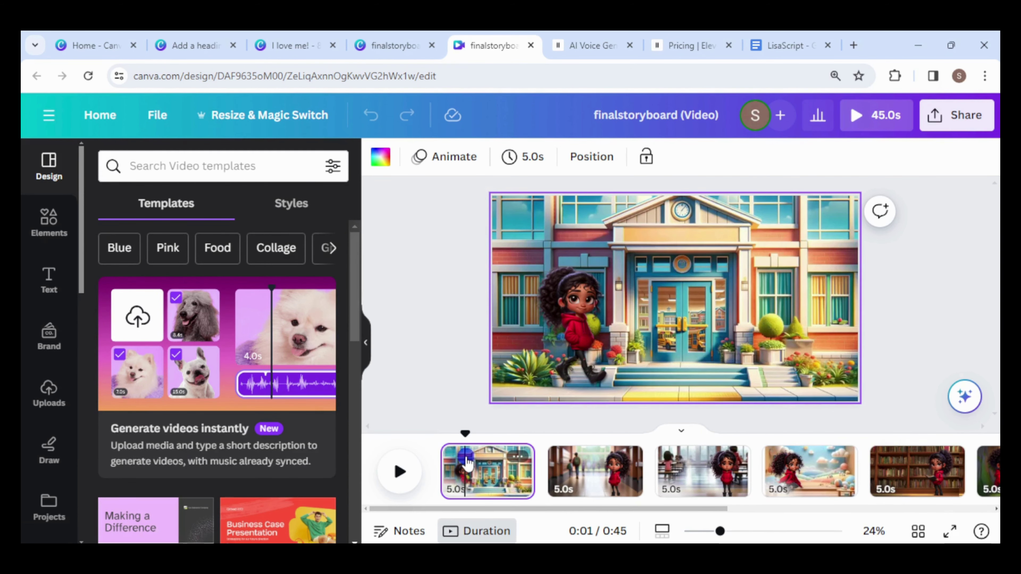
Show the uploaded video clips and delete page 1's still school background and girl image.
left_click(48, 391)
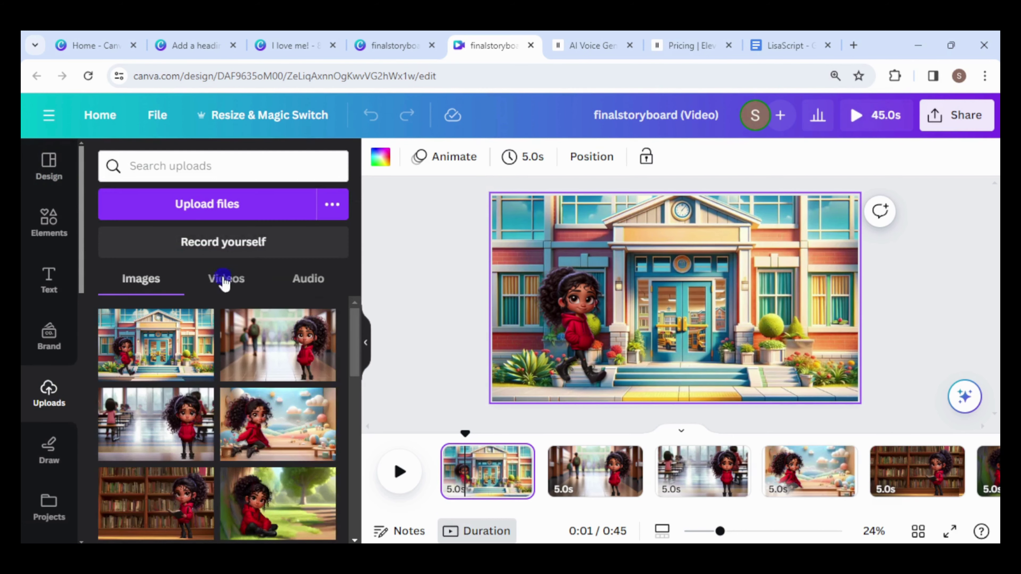
left_click(236, 282)
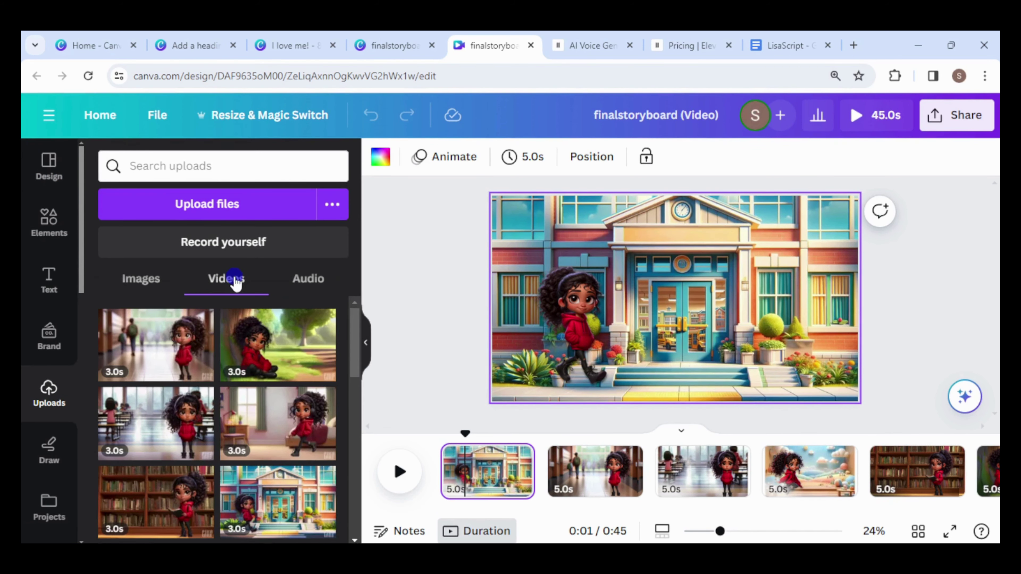
left_click(690, 270)
key("Delete")
left_click(574, 329)
key("Delete")
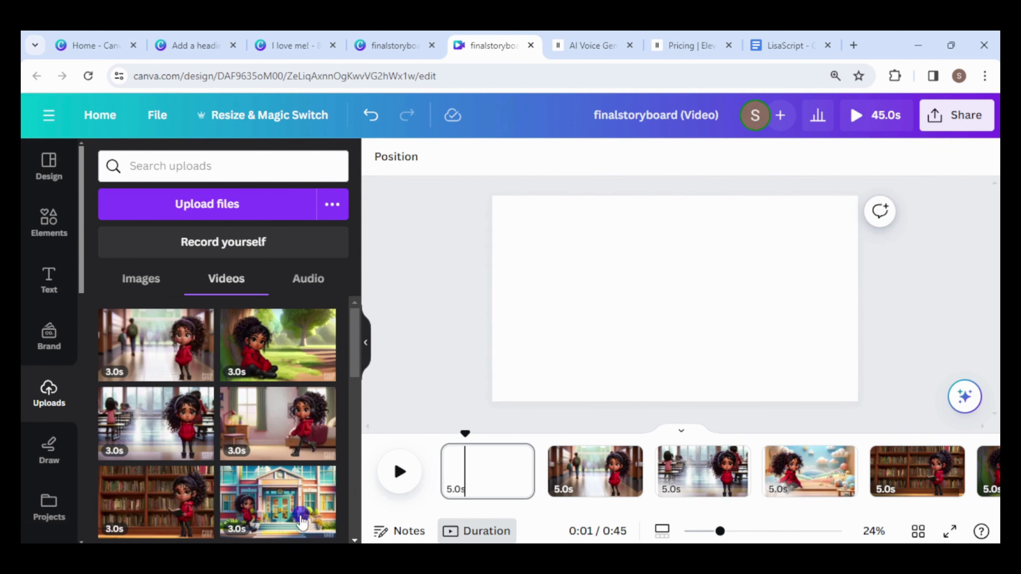
Add the animated school clip to page 1 and enlarge it to cover the page.
left_click(286, 511)
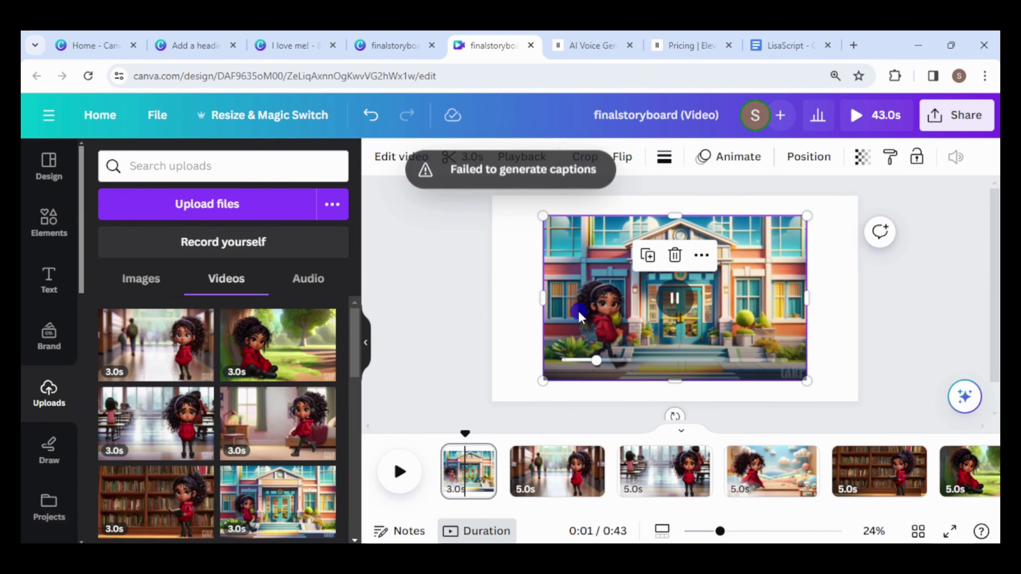
left_click_drag(542, 217, 478, 207)
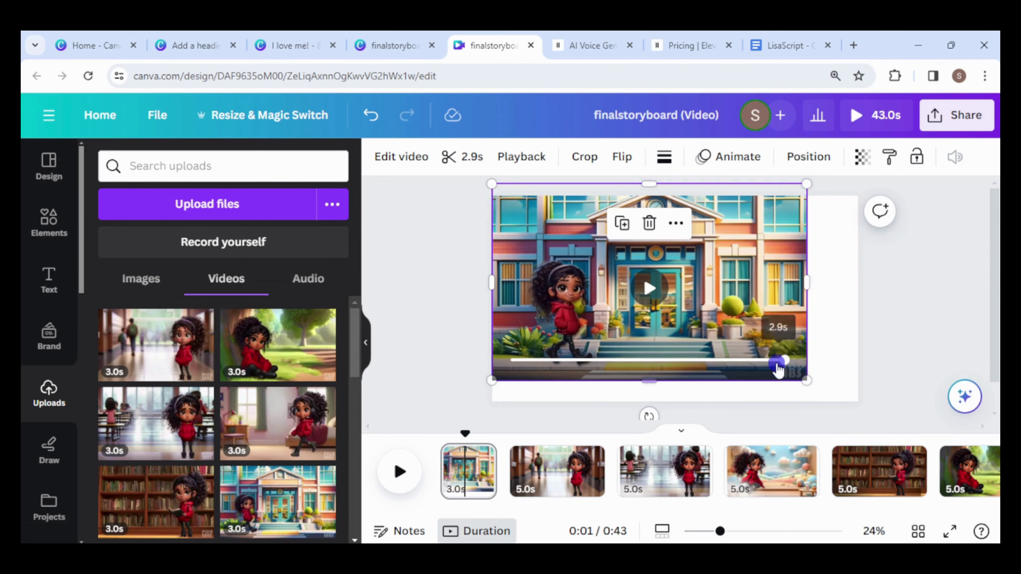
left_click_drag(809, 379, 894, 417)
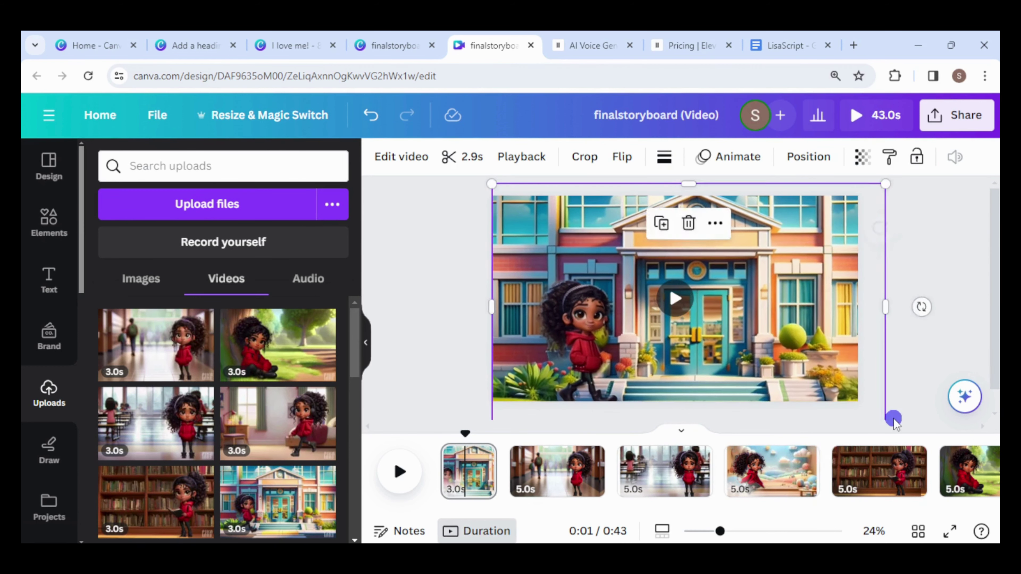
left_click_drag(794, 308, 780, 302)
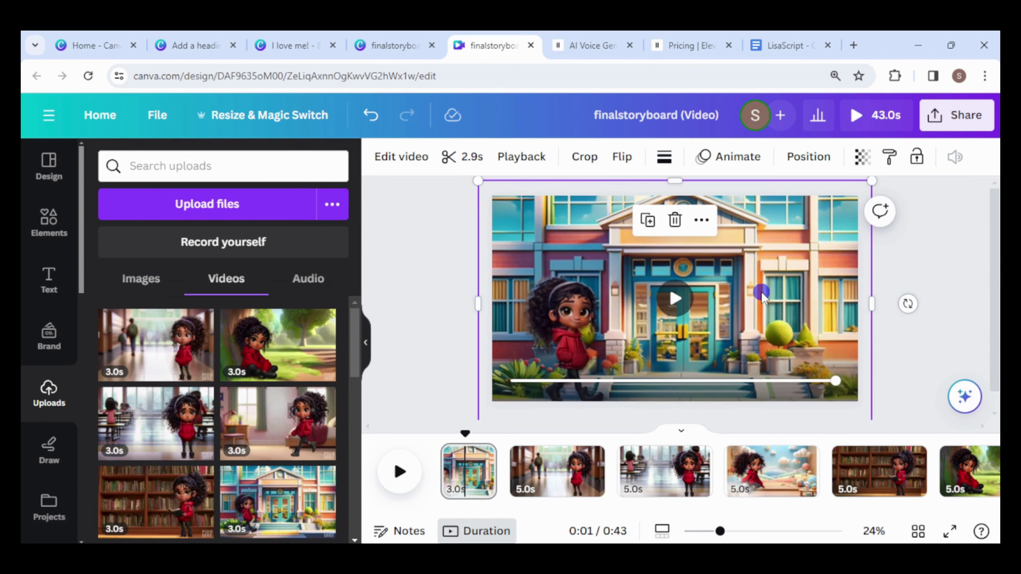
Replace page 2's girl and hallway stills with the hallway clip set as background.
left_click(557, 471)
left_click(771, 328)
key("Delete")
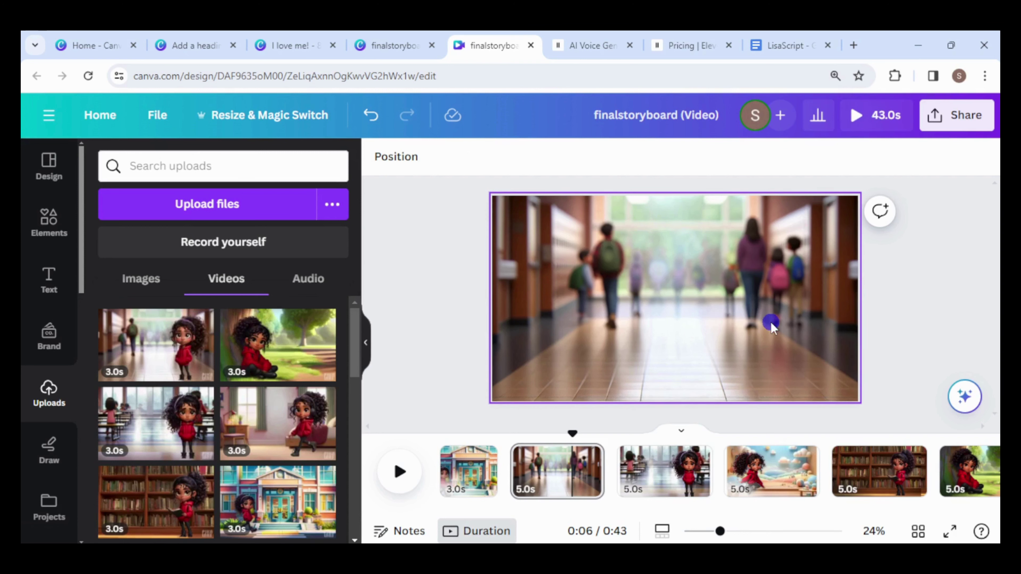
left_click(707, 336)
key("Delete")
left_click(157, 342)
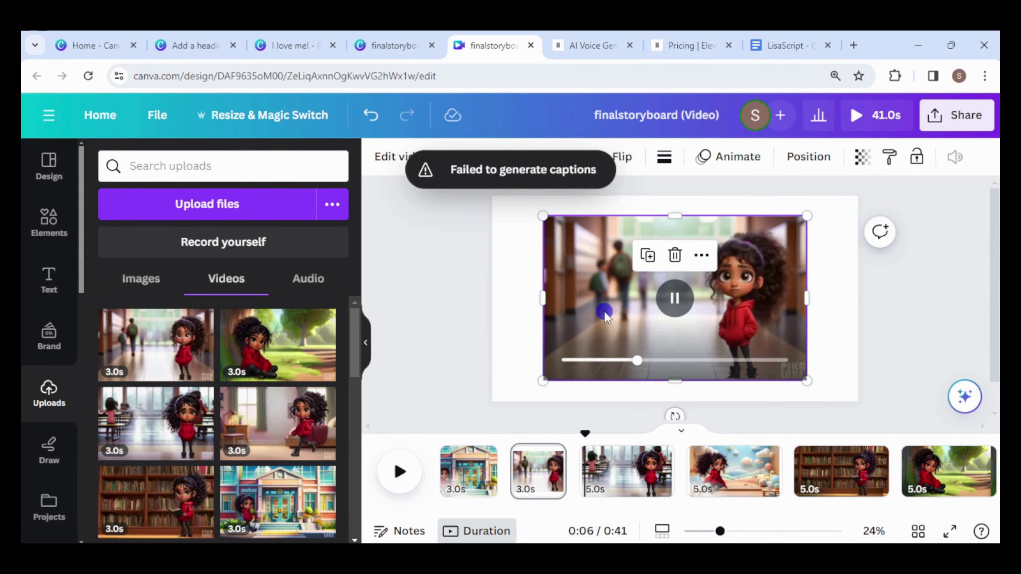
right_click(605, 313)
left_click(714, 474)
Delete the library still image from page 5.
left_click(718, 486)
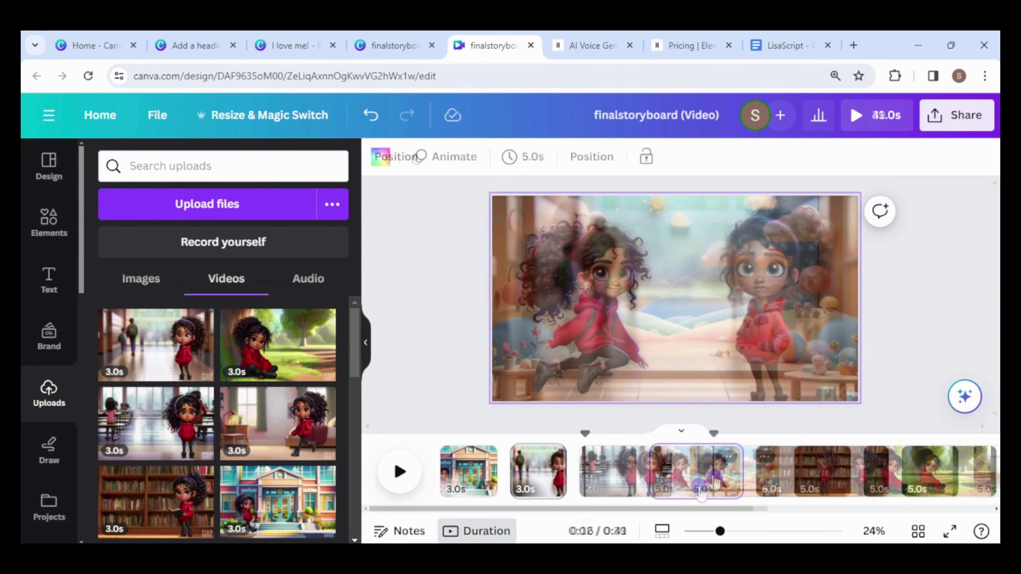
left_click(798, 488)
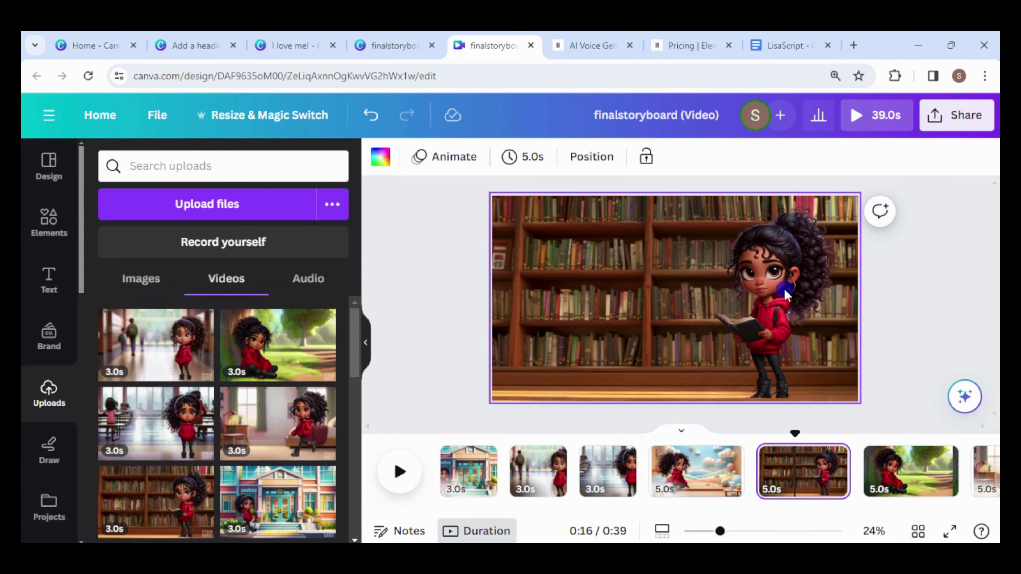
left_click(777, 290)
key("Delete")
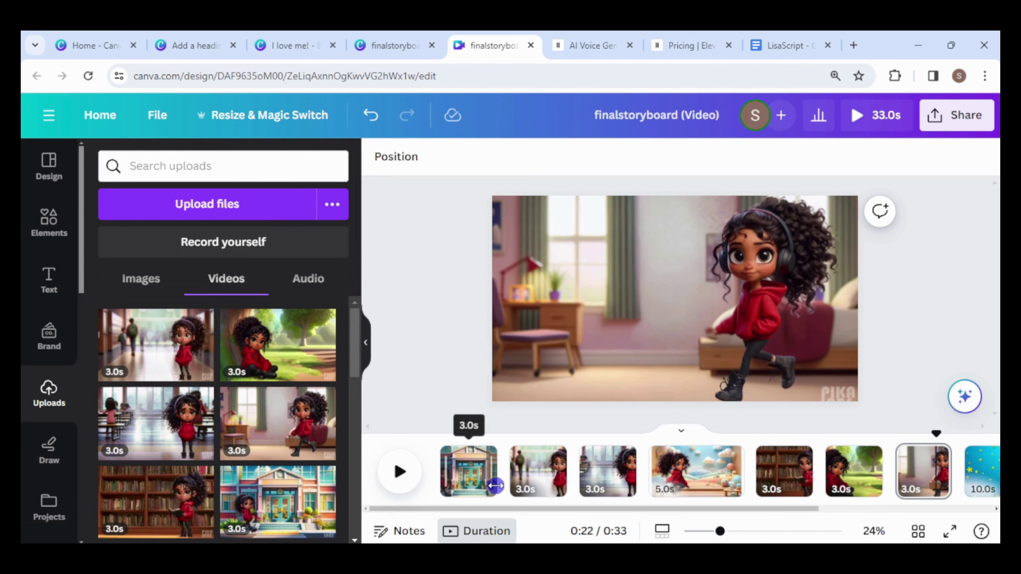
Insert a new first page with the tree video clip set as its background.
left_click(505, 459)
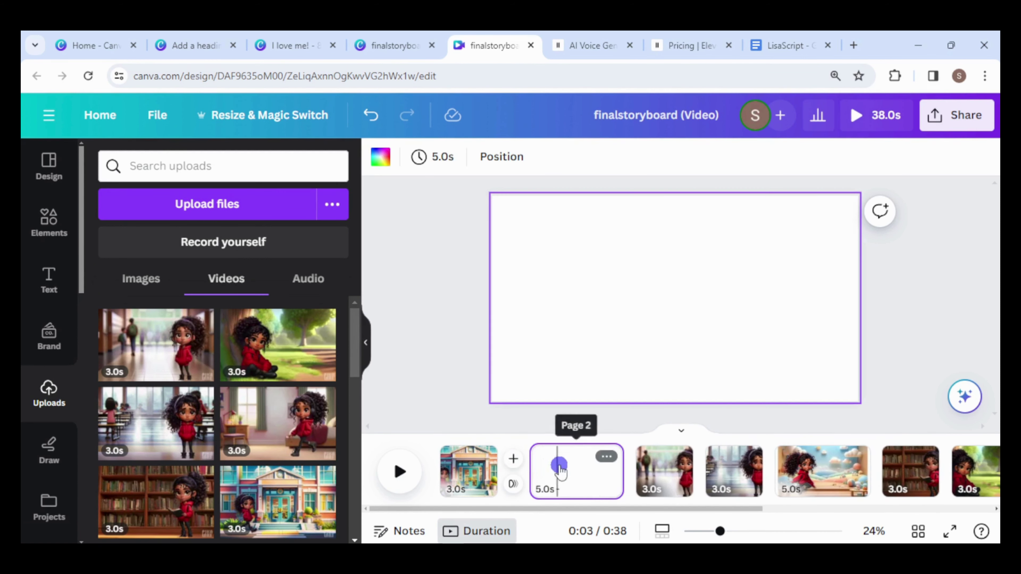
left_click_drag(558, 467, 445, 463)
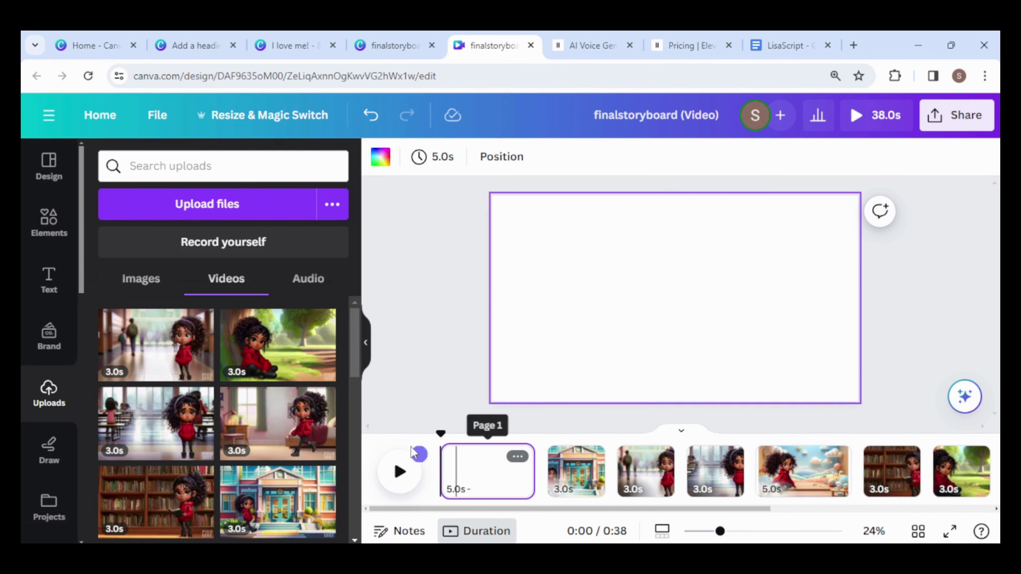
left_click(356, 412)
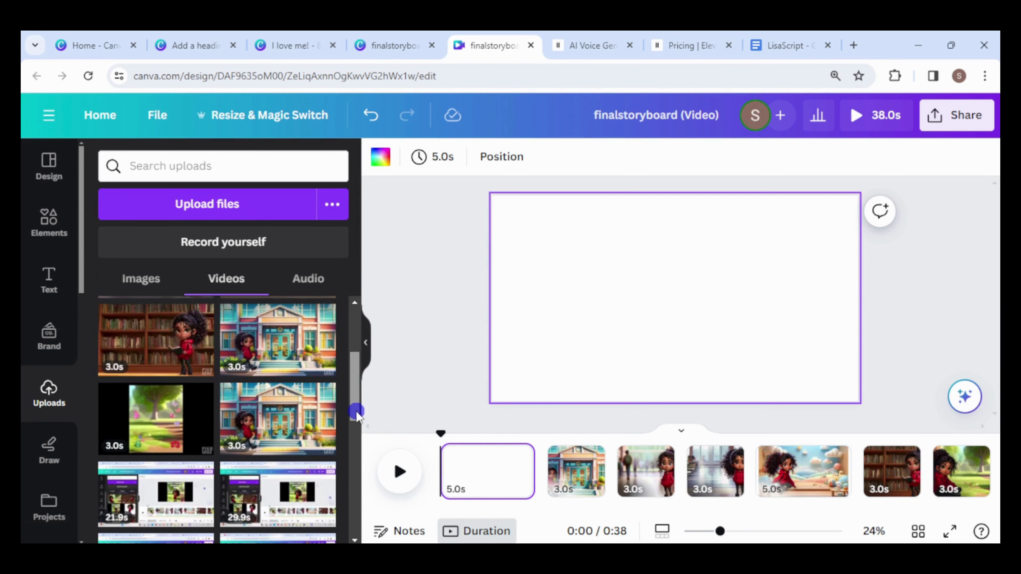
left_click(149, 429)
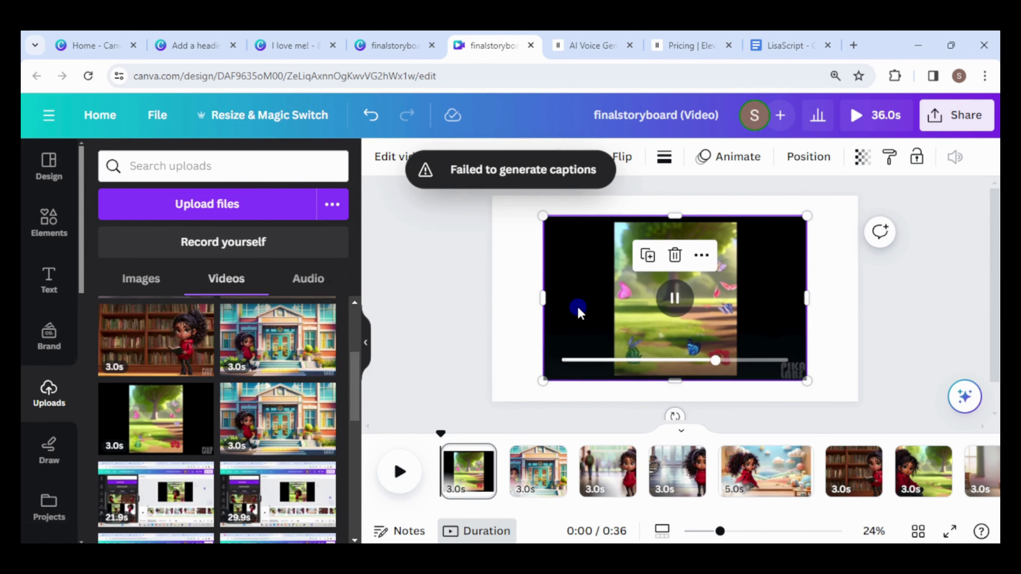
right_click(579, 313)
left_click(648, 475)
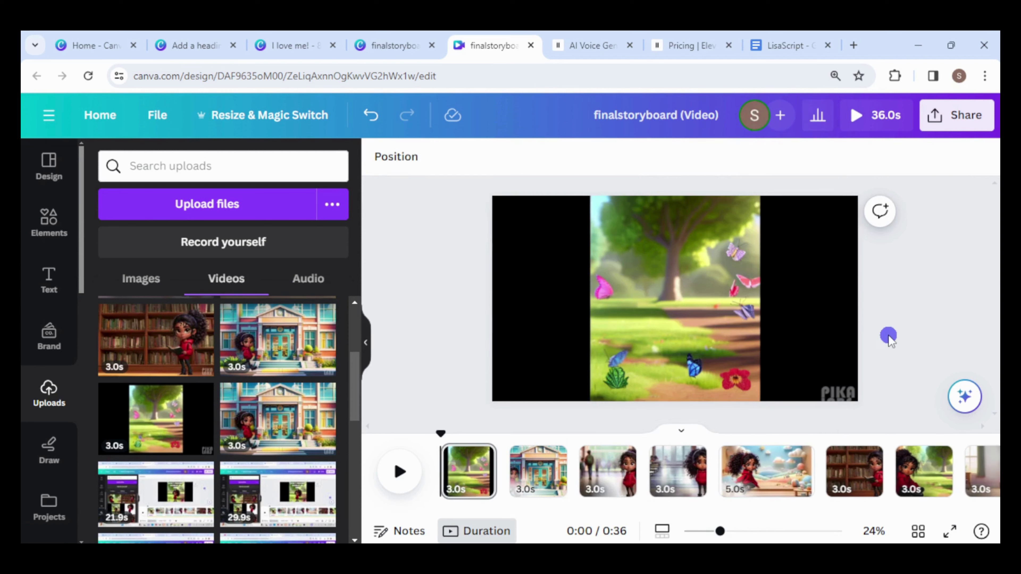
Paste the title heading onto the tree page, sized 68.9 and centred at the top.
left_click(183, 47)
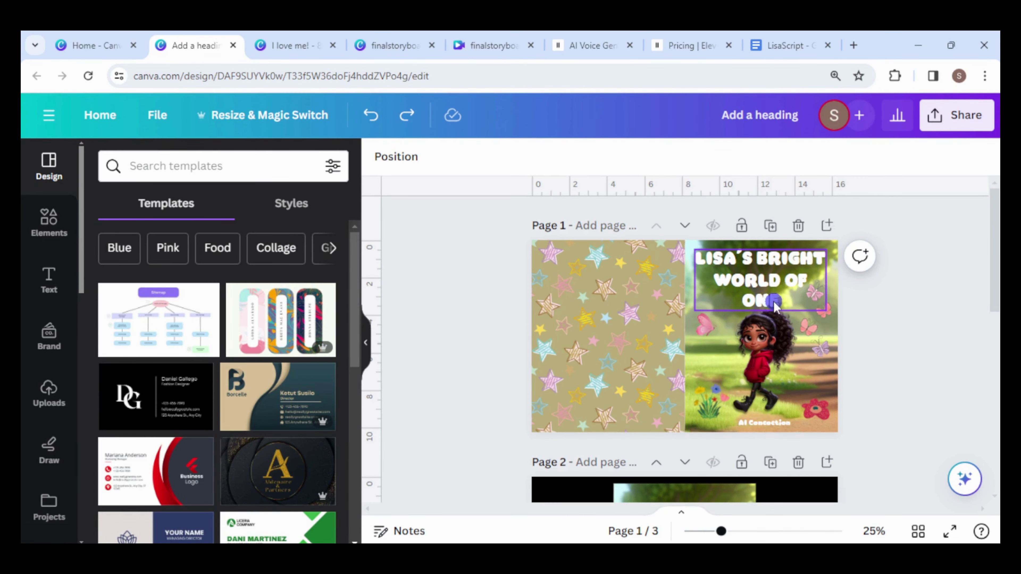
right_click(769, 300)
left_click(597, 122)
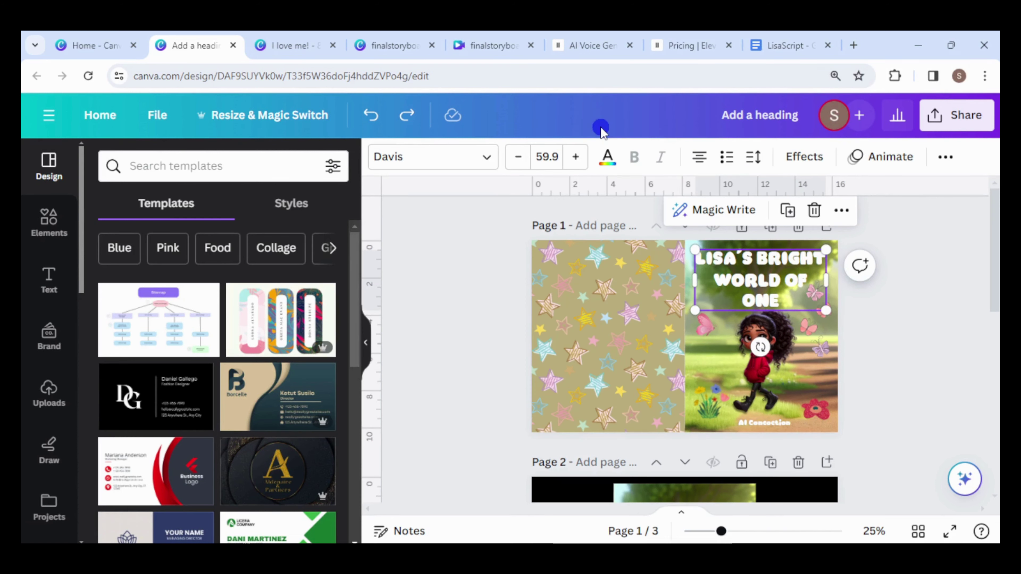
left_click(490, 45)
left_click(684, 237)
left_click(735, 325)
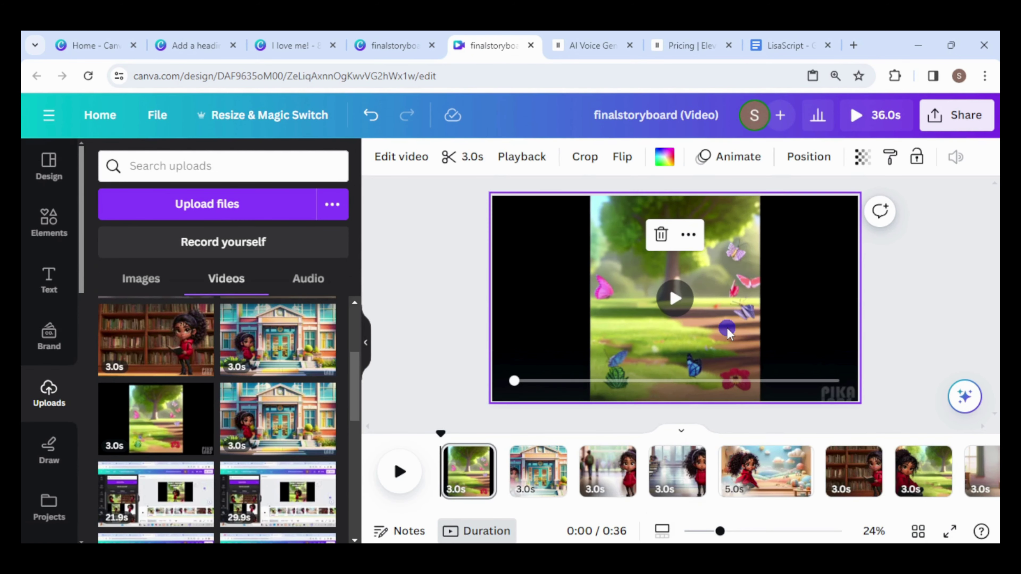
left_click_drag(714, 248, 675, 250)
left_click_drag(601, 208, 590, 209)
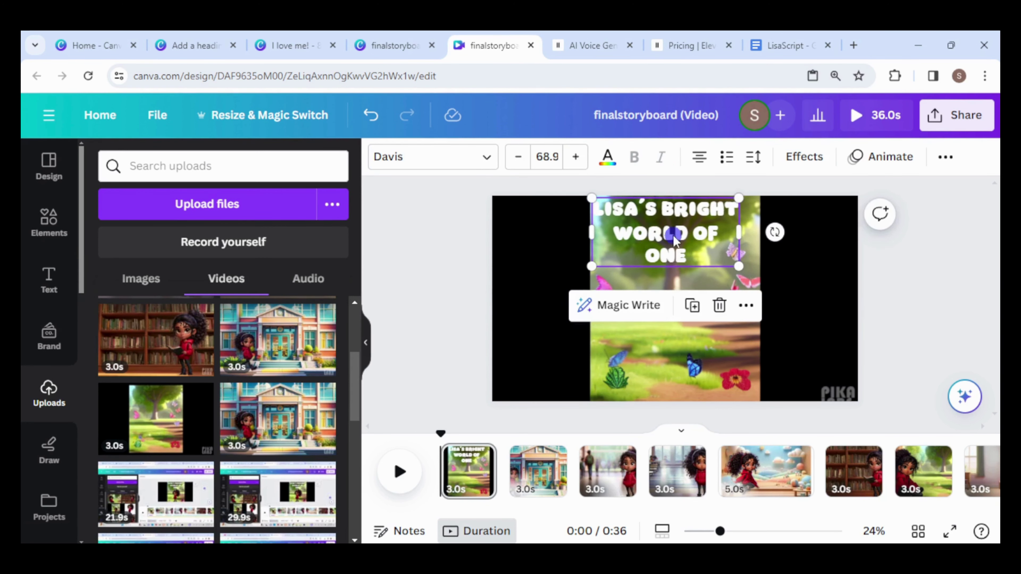
left_click_drag(674, 237, 684, 240)
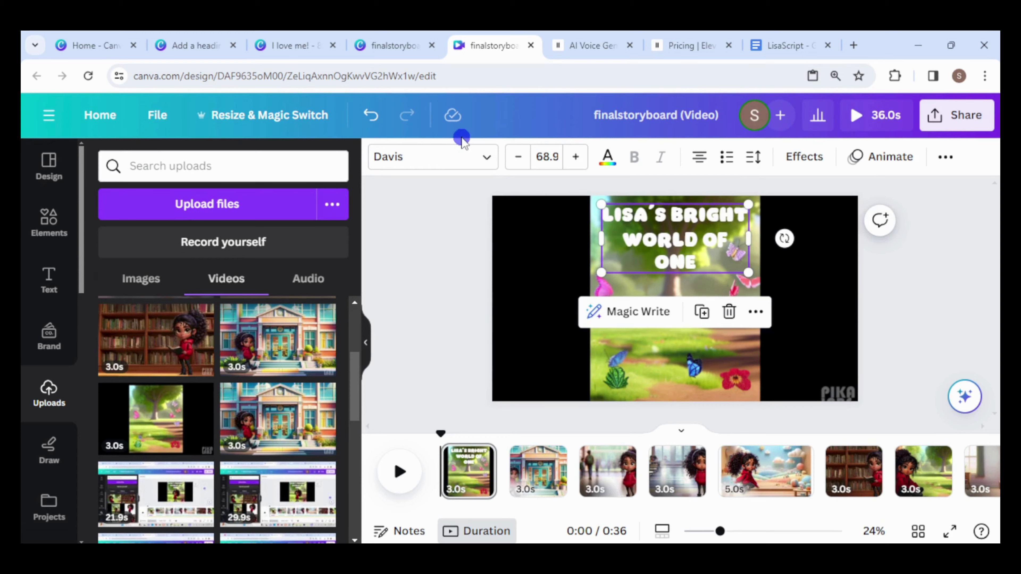
Copy the girl image from the Add a heading design and paste it onto the title page.
left_click(184, 45)
left_click(767, 403)
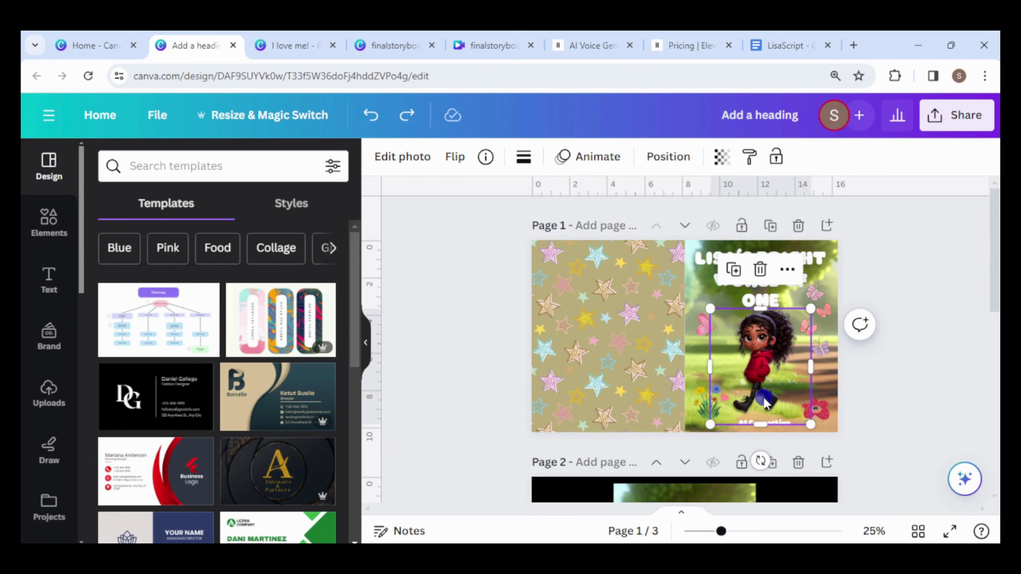
right_click(766, 402)
left_click(590, 123)
left_click(477, 46)
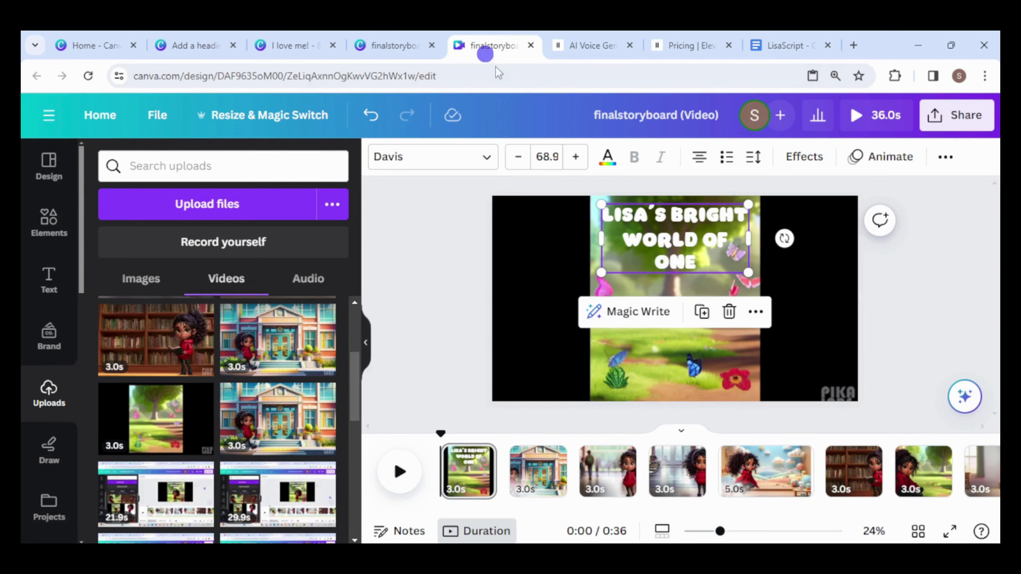
right_click(680, 338)
left_click(703, 320)
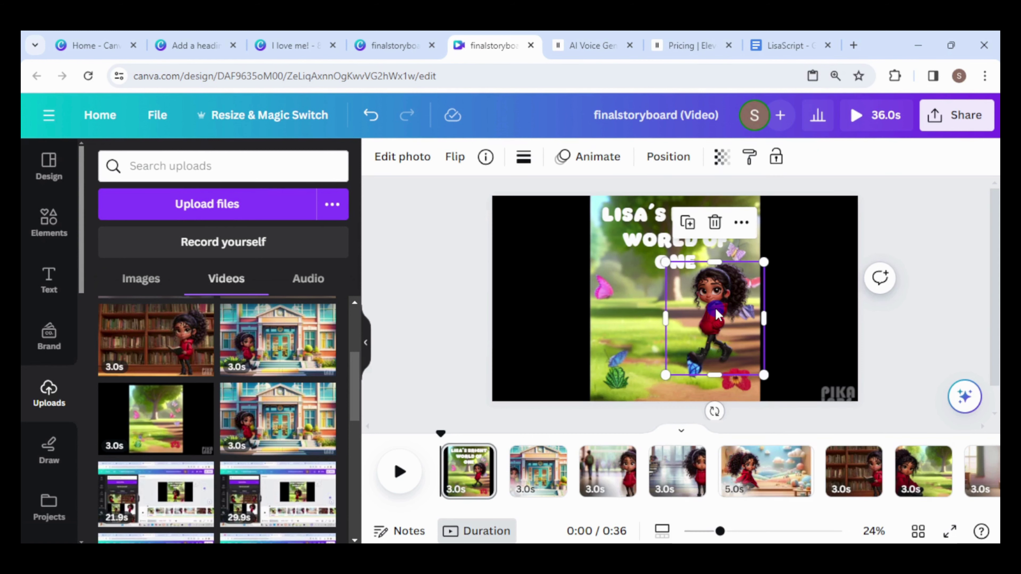
key("Delete")
left_click(839, 347)
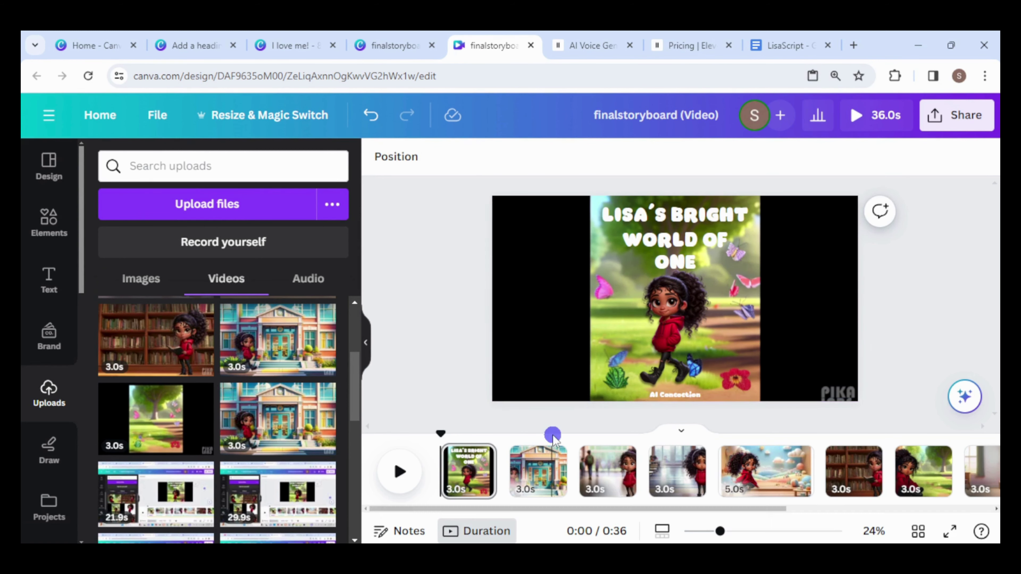
Add a Match & Move transition and apply it between all pages, then rewind to the start.
mouse_move(500, 471)
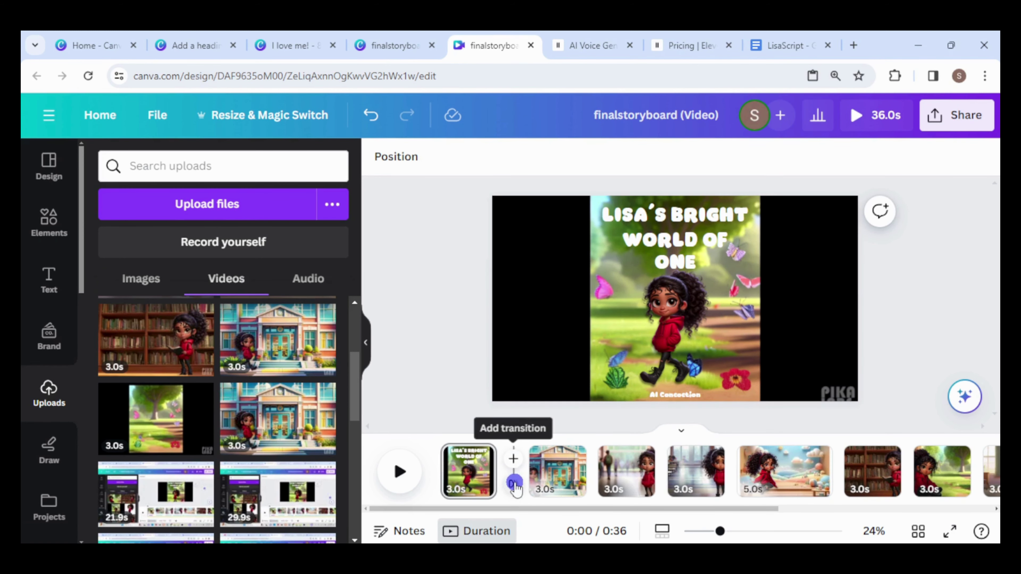
left_click(514, 483)
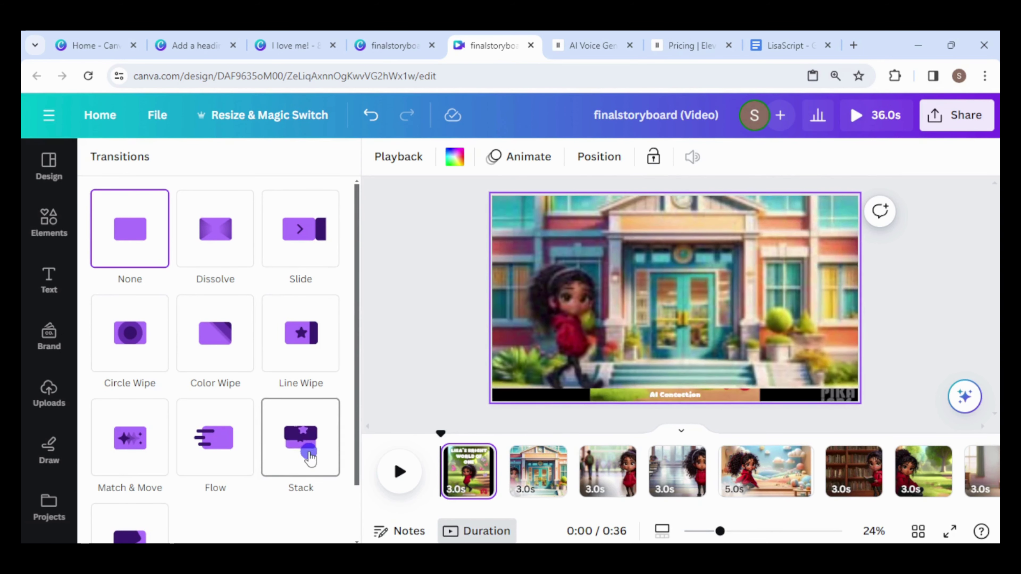
left_click(125, 445)
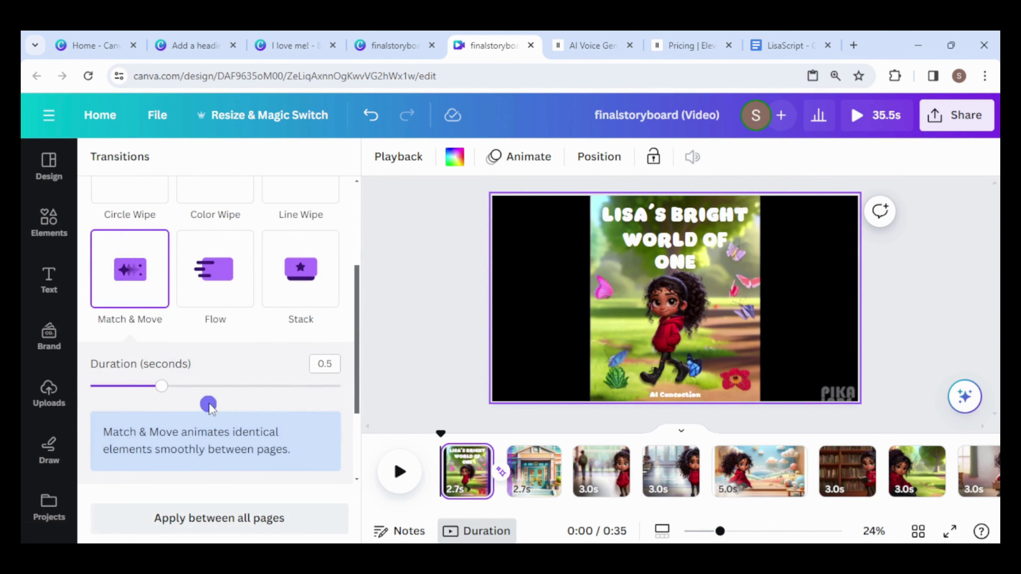
left_click(213, 519)
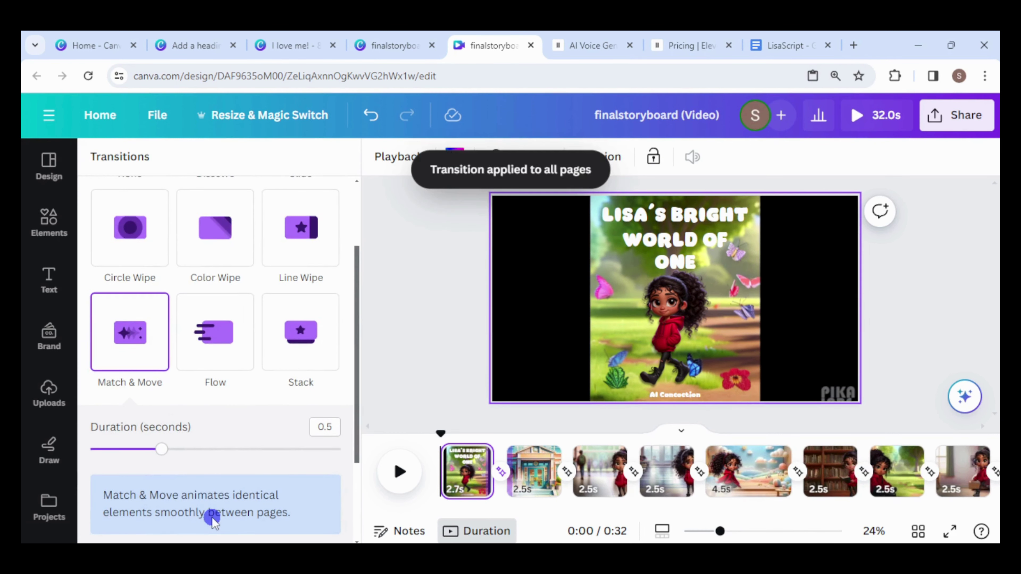
left_click(631, 477)
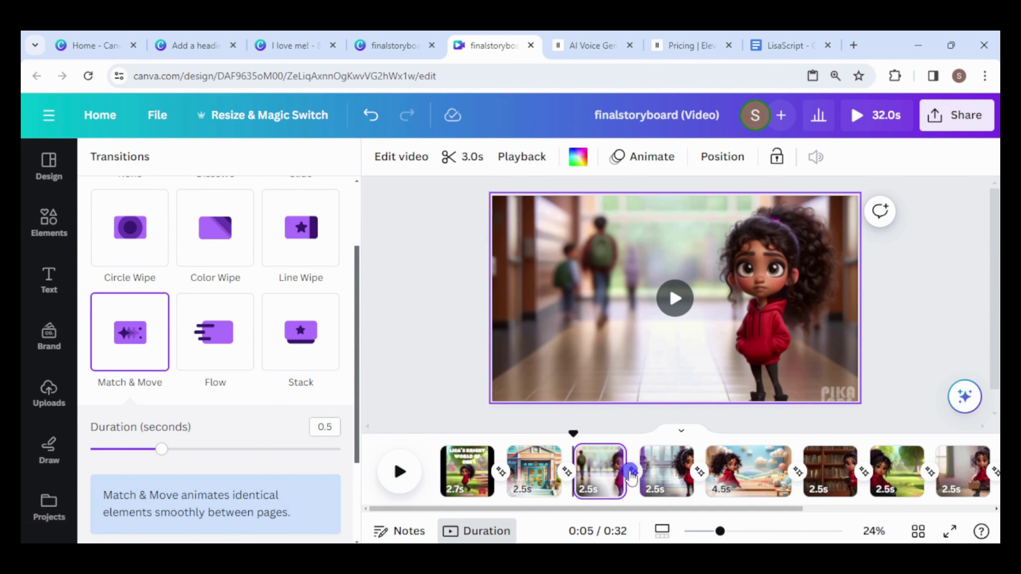
left_click_drag(563, 437, 430, 439)
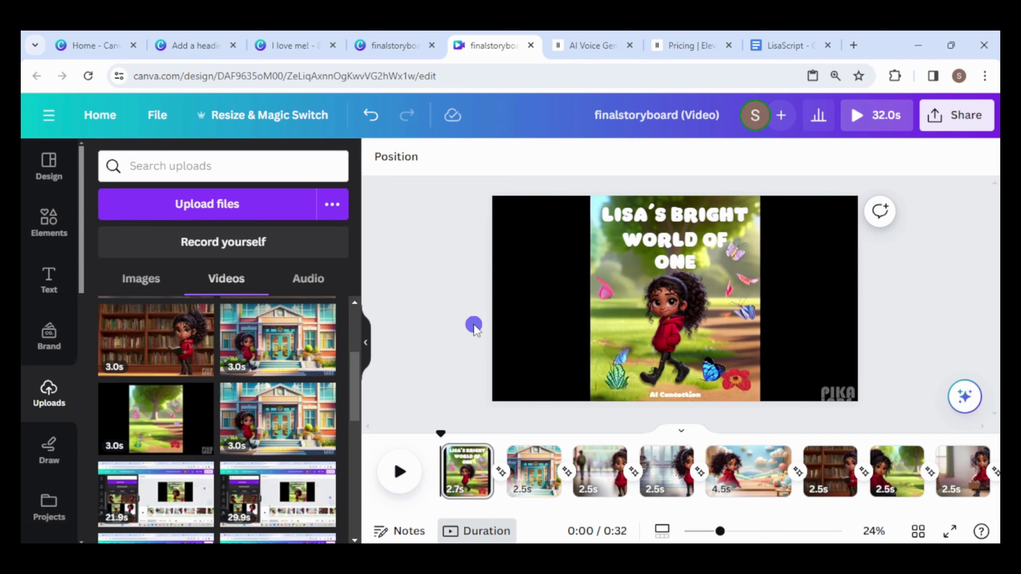
Trim the hallway page to 2.2 seconds and preview the playback.
mouse_move(683, 483)
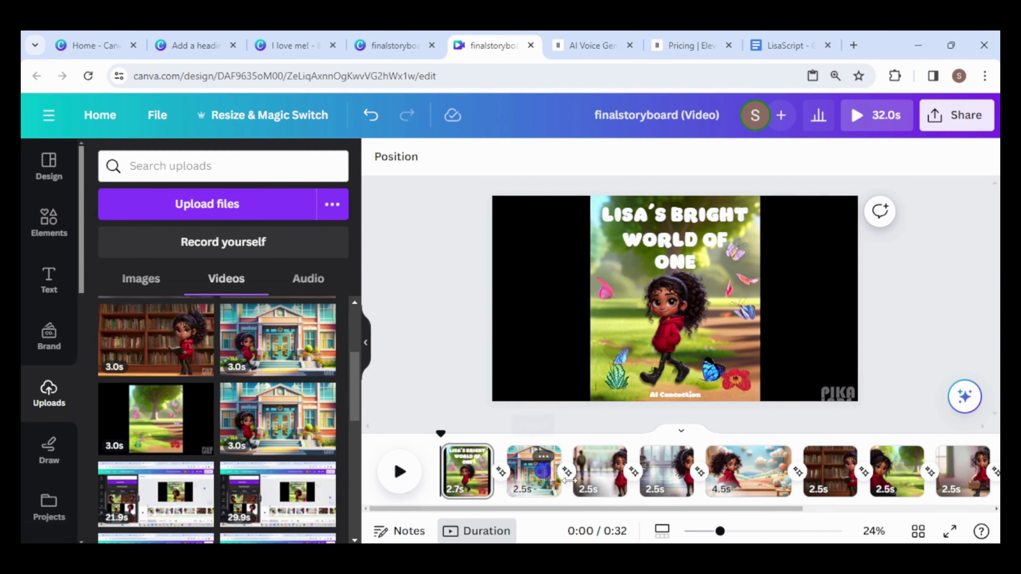
left_click(543, 477)
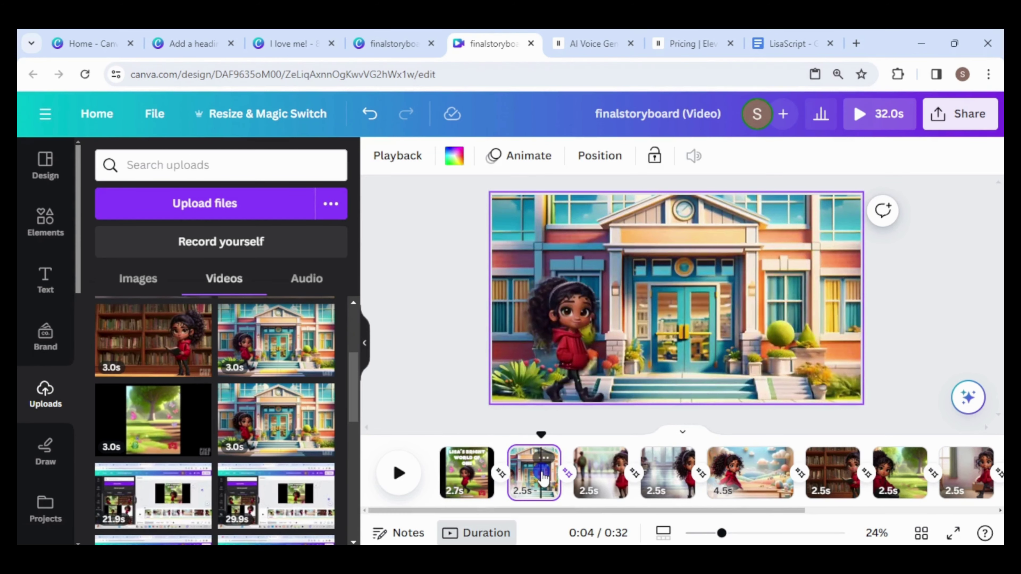
left_click(595, 469)
left_click(624, 467)
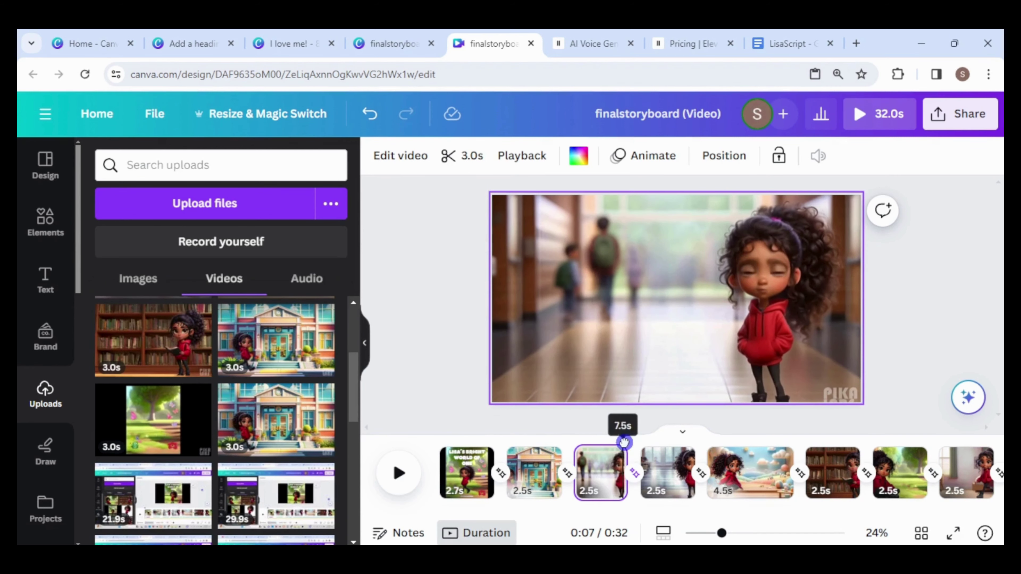
left_click_drag(626, 472, 620, 472)
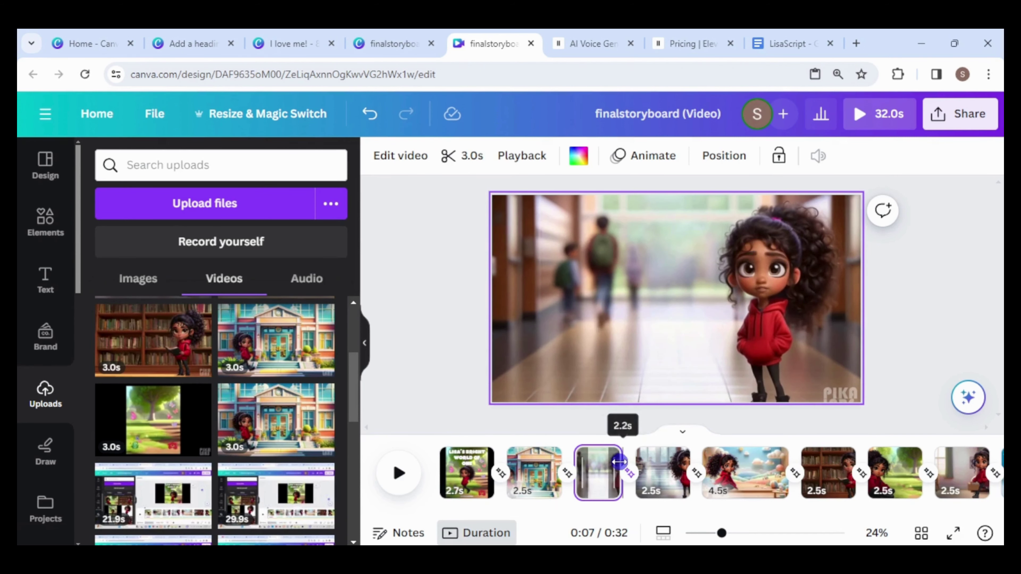
left_click(397, 474)
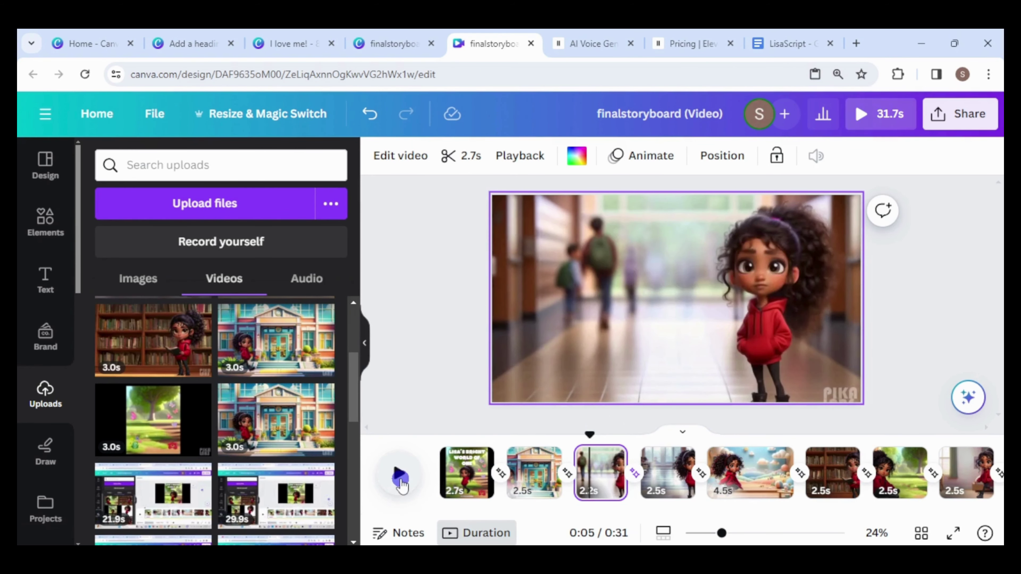
left_click(400, 483)
left_click(401, 483)
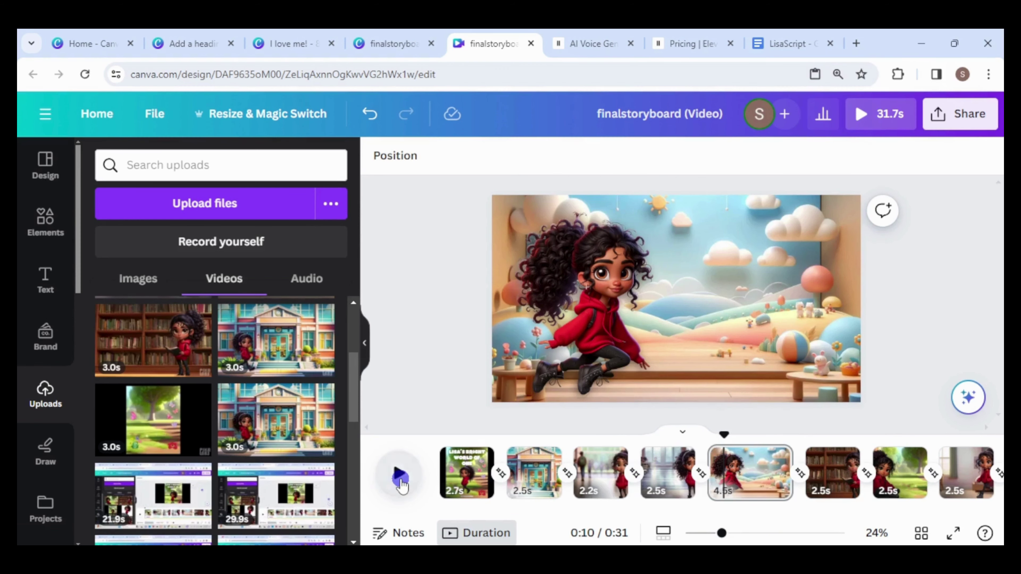
Reposition Lisa on the playroom page and give her an On enter Pan at slowest speed.
left_click(611, 319)
left_click_drag(607, 297, 536, 297)
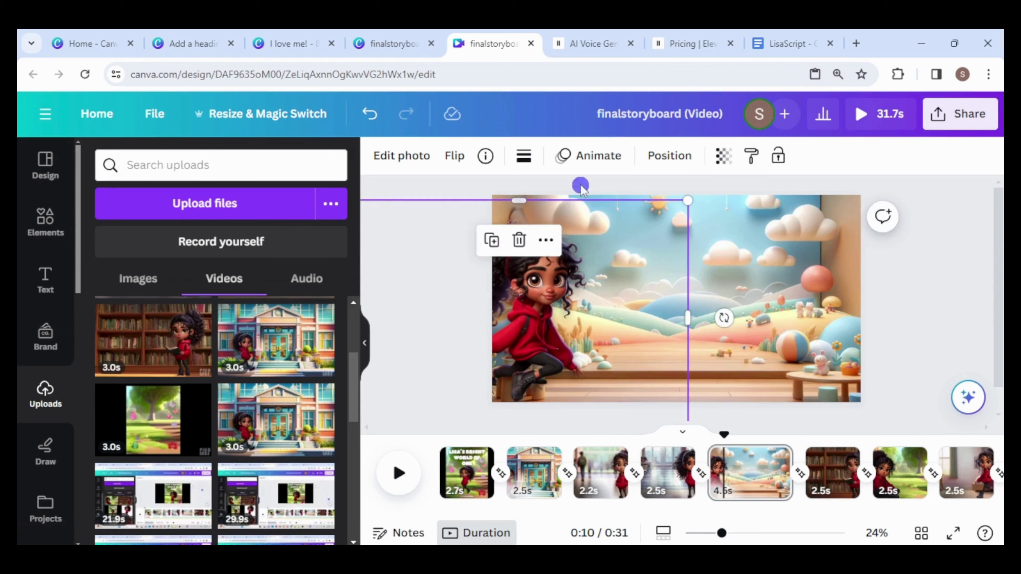
left_click(598, 155)
left_click(212, 340)
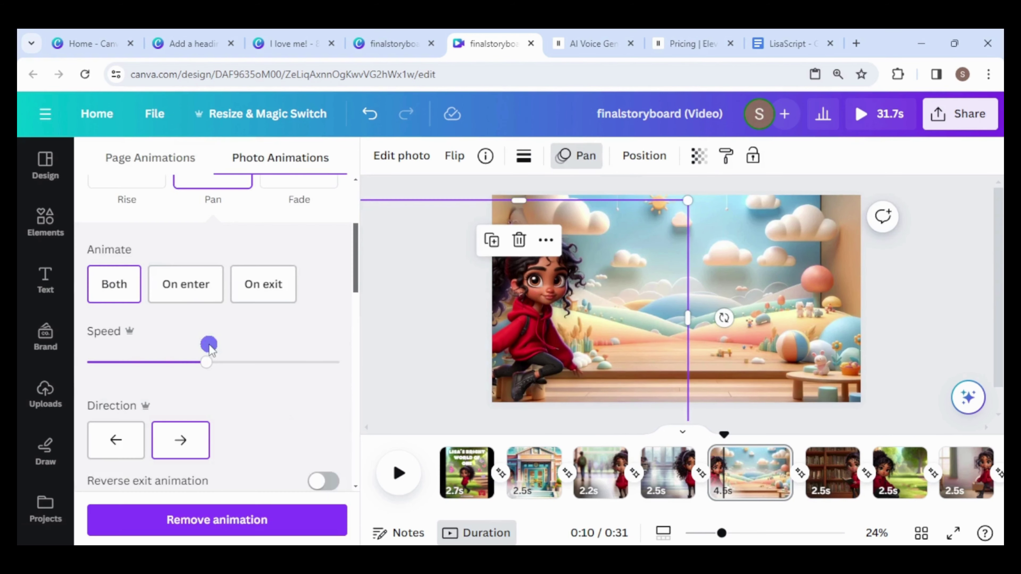
left_click(183, 287)
left_click_drag(95, 366, 85, 361)
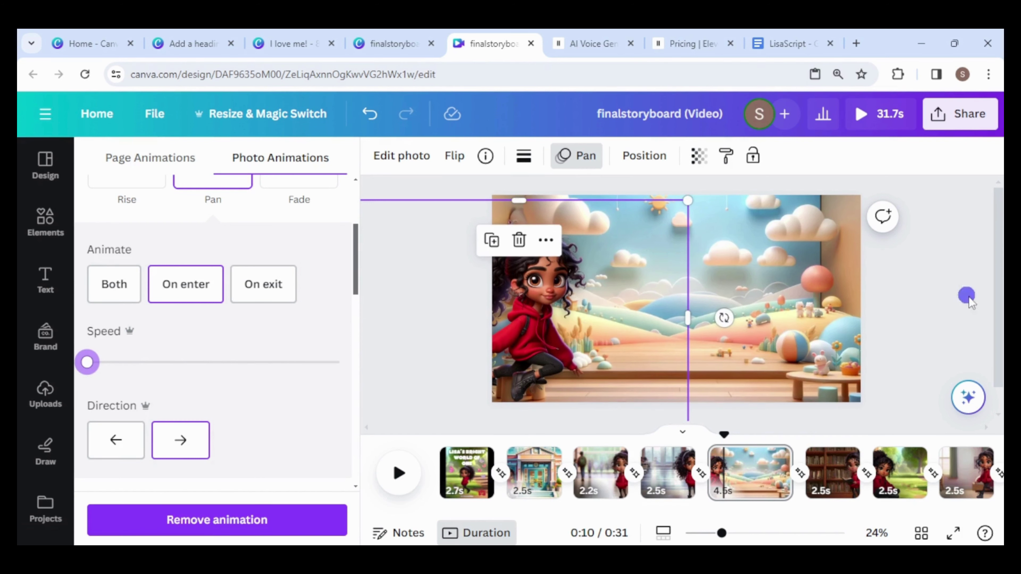
left_click(832, 471)
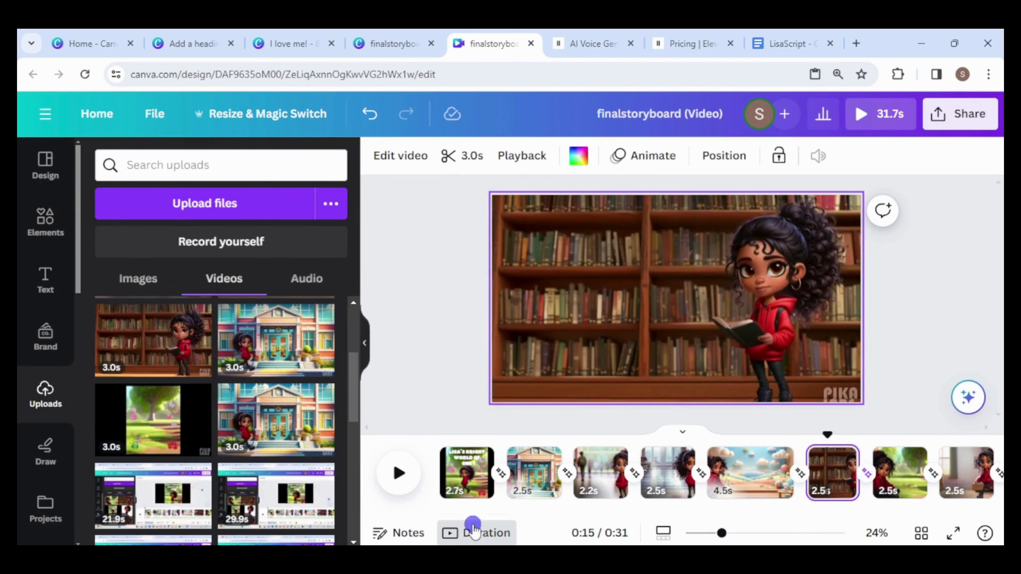
Trim the library page to 2.1 seconds, previewing before and after.
left_click(398, 474)
left_click(401, 475)
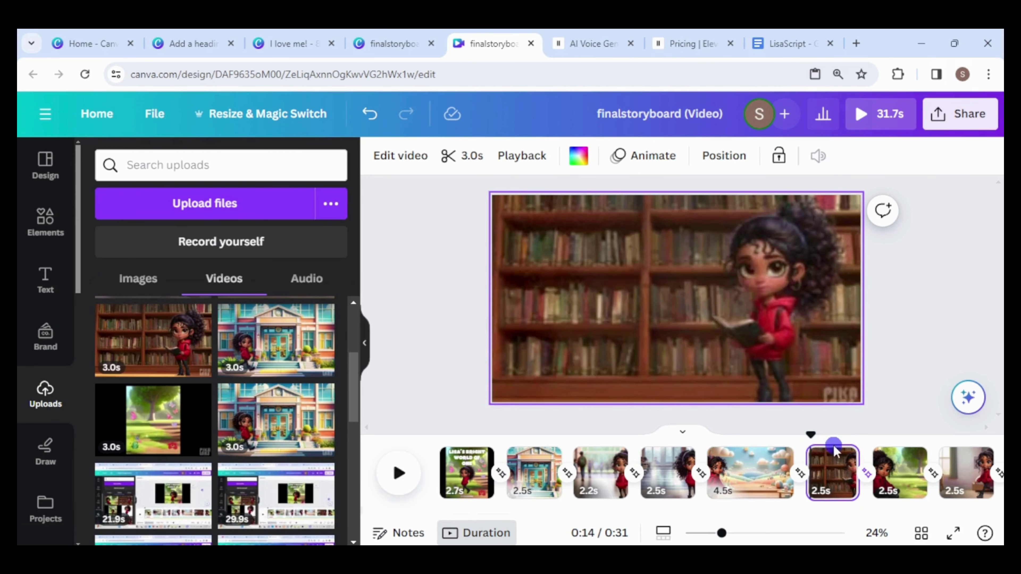
left_click(407, 478)
left_click(852, 447)
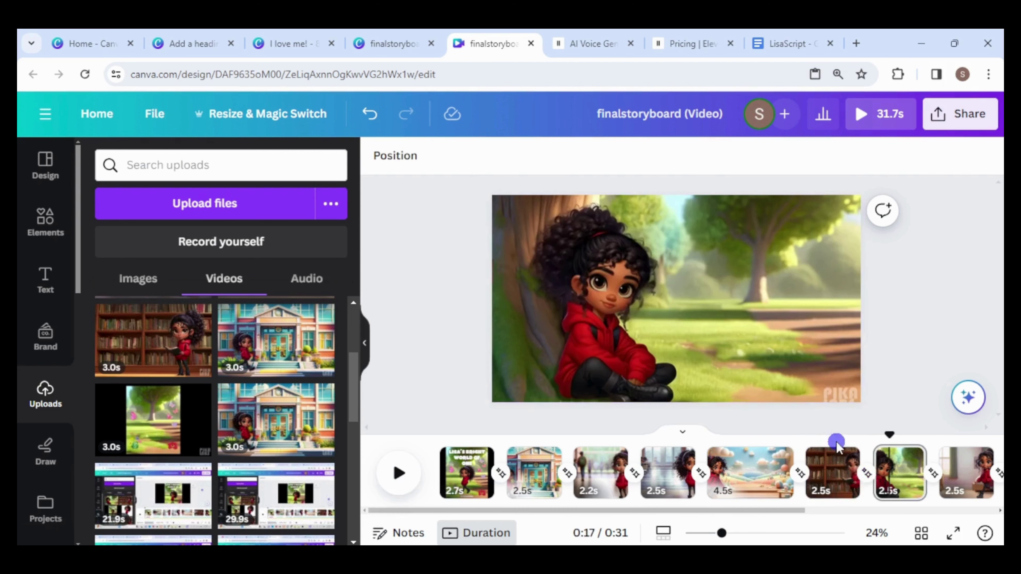
left_click(853, 451)
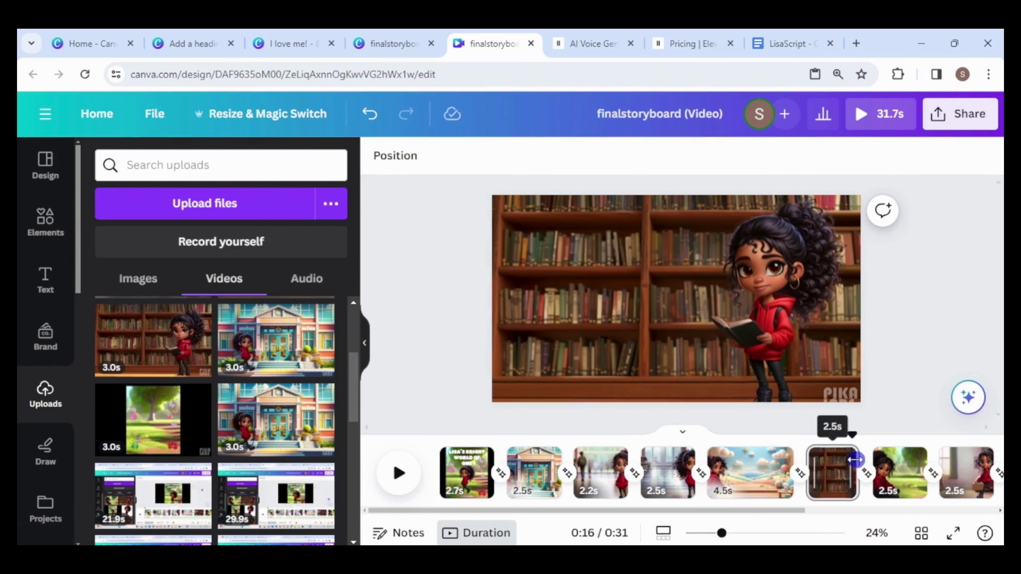
left_click_drag(855, 460, 853, 467)
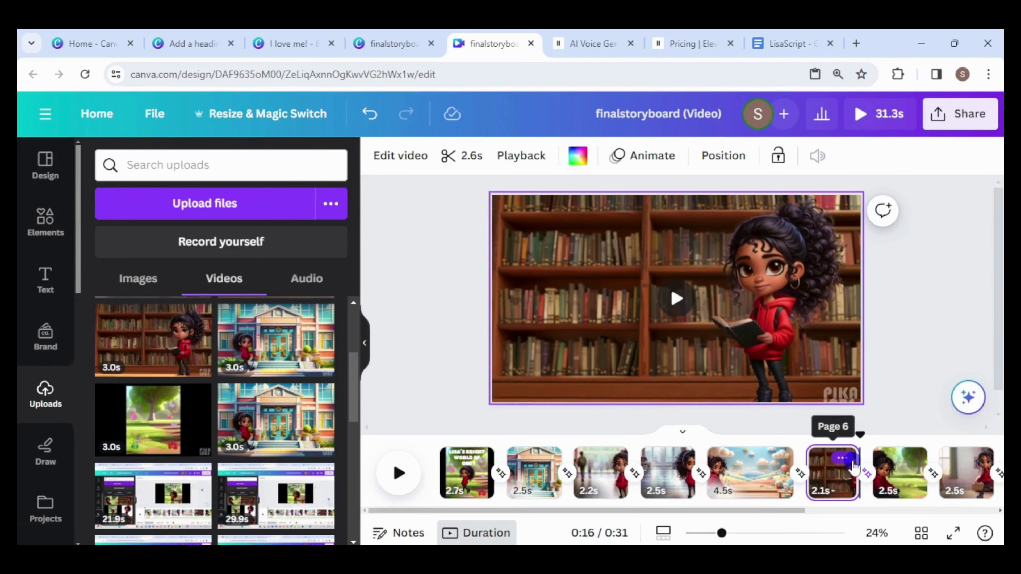
left_click(400, 475)
left_click(402, 481)
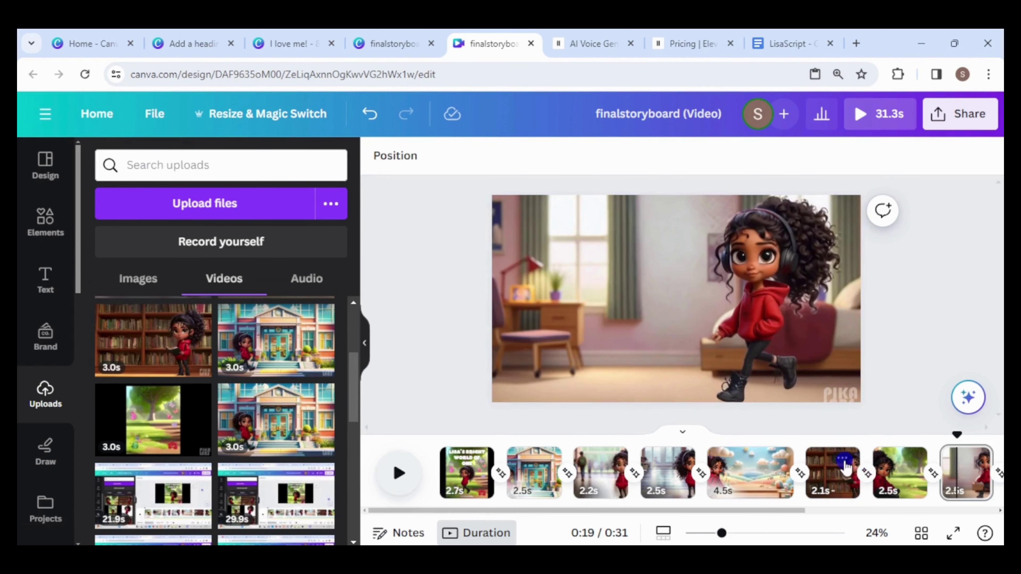
Trim the tree page to 1.9 seconds and preview the result.
left_click(912, 452)
left_click_drag(916, 474, 849, 474)
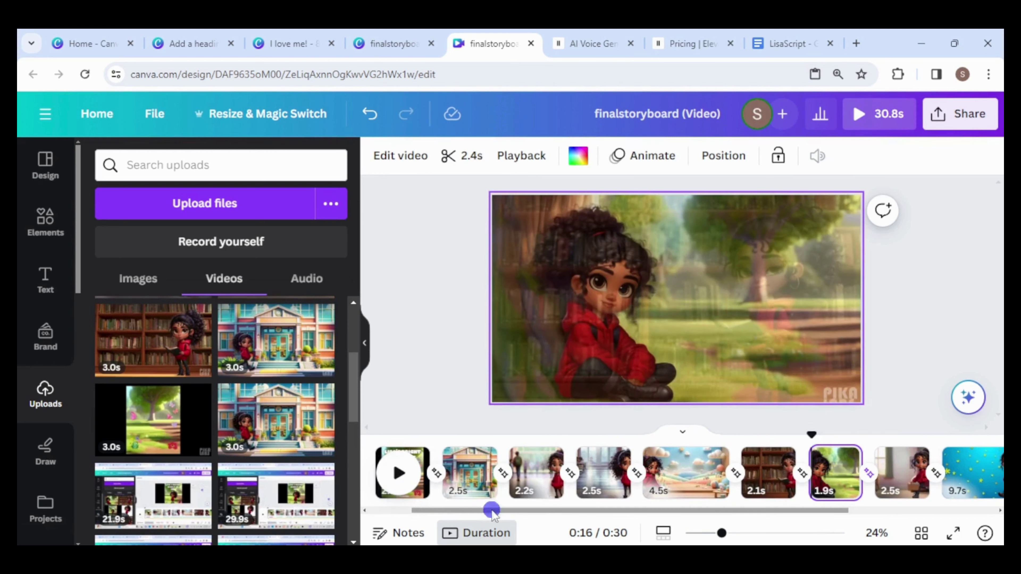
left_click(400, 474)
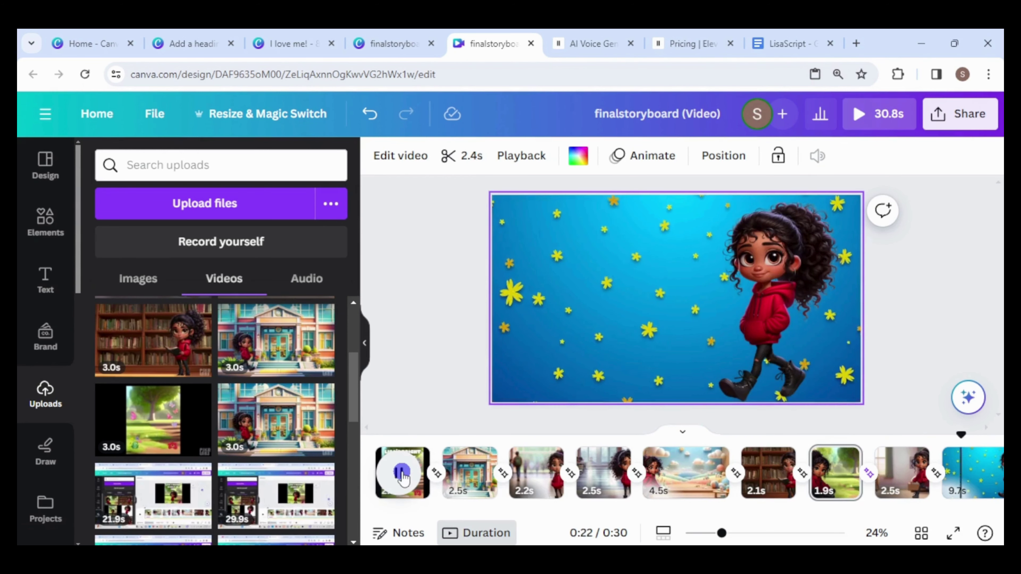
Give Lisa on the star page a Breathe animation.
left_click(401, 474)
left_click(770, 273)
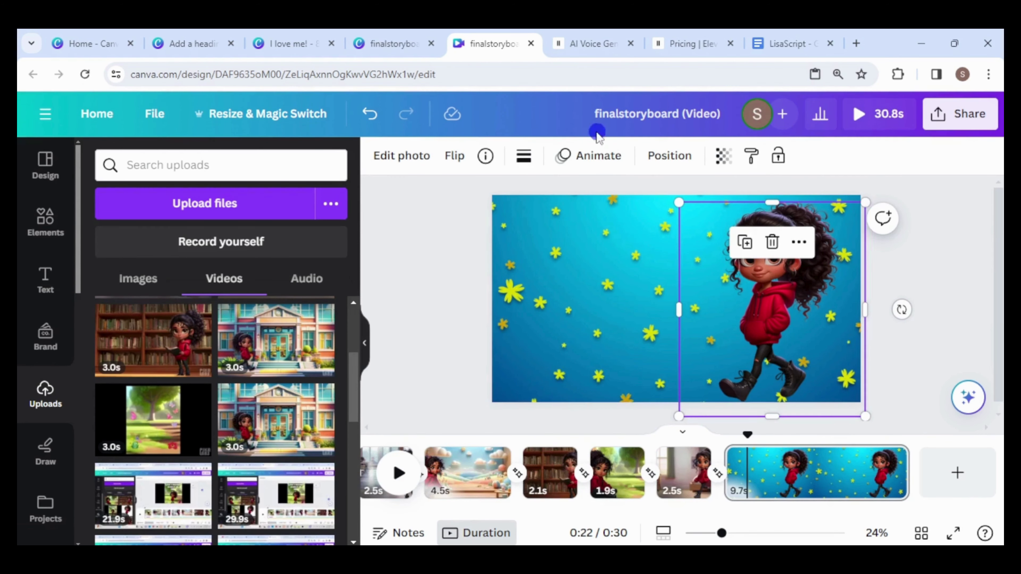
left_click(598, 157)
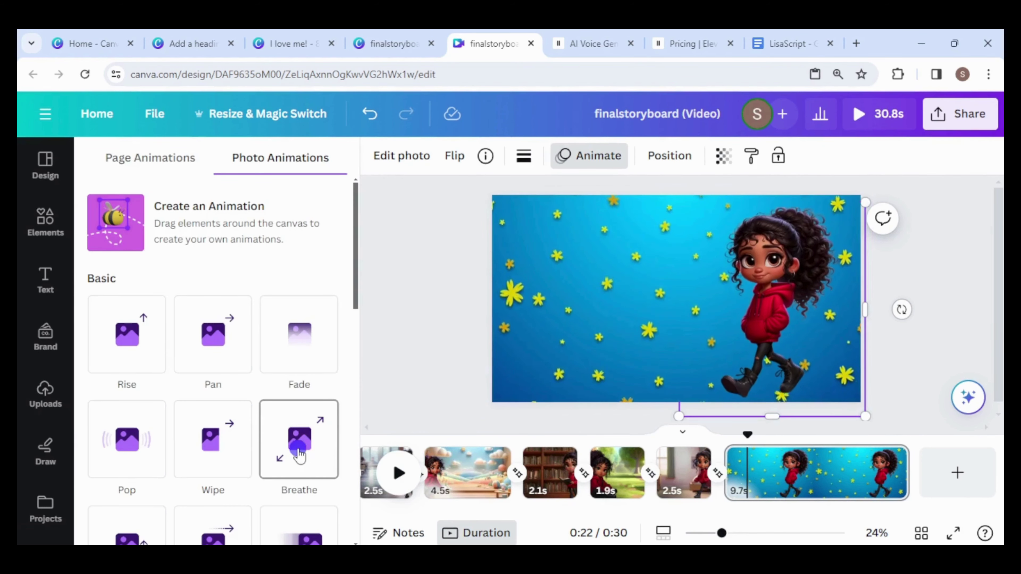
left_click(214, 362)
left_click(297, 433)
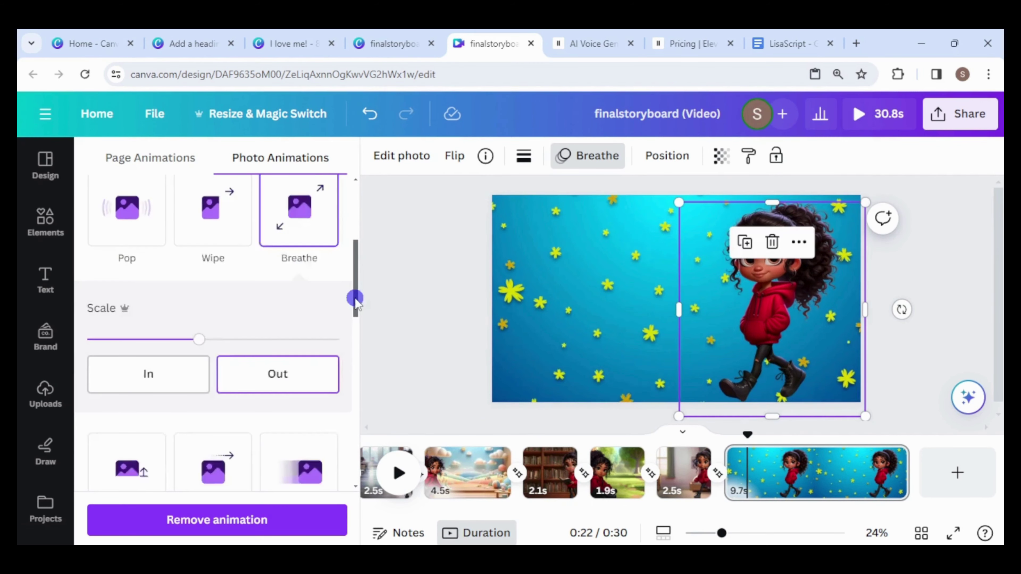
left_click_drag(353, 299, 356, 315)
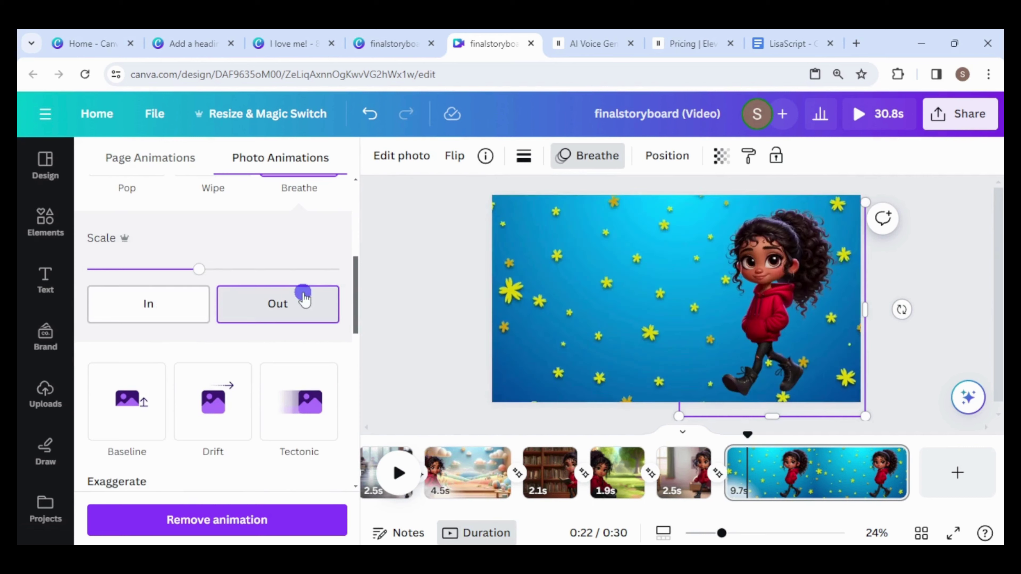
left_click(447, 334)
Apply a Fade animation at the slowest speed to the girl on the title page.
left_click_drag(746, 438, 392, 447)
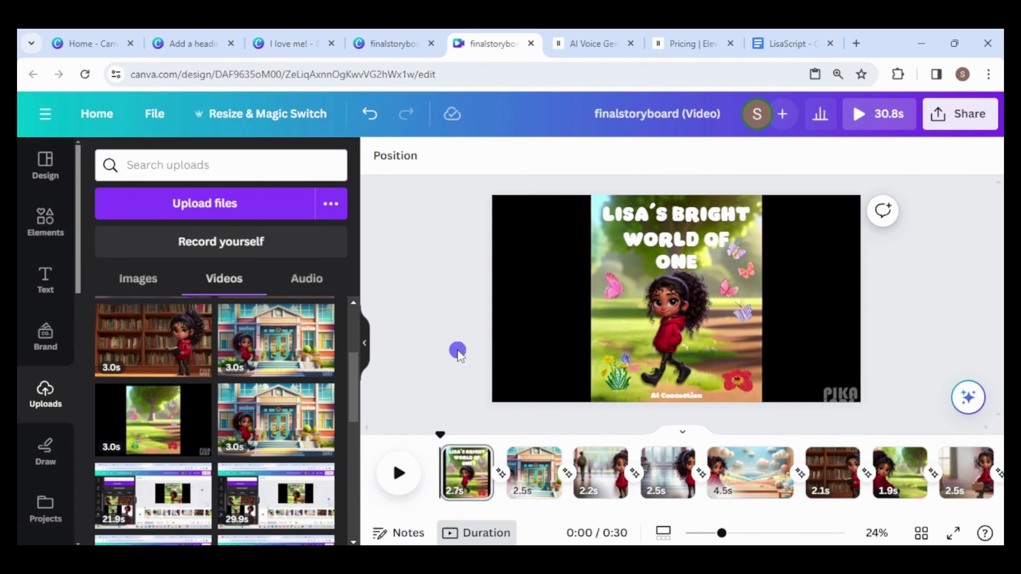
left_click(675, 315)
left_click(675, 316)
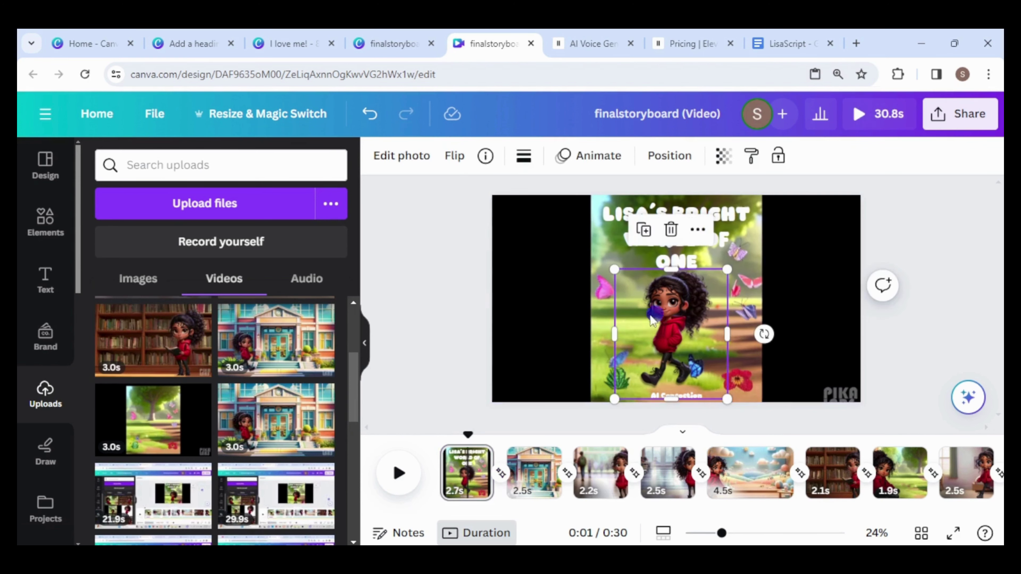
left_click(589, 157)
left_click(299, 350)
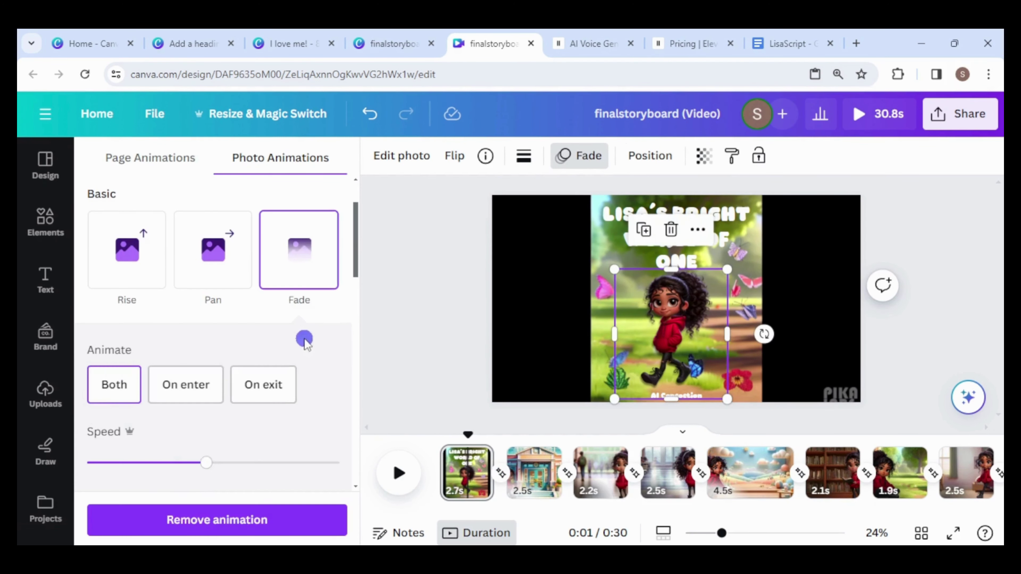
left_click_drag(210, 462, 87, 463)
left_click_drag(467, 434, 444, 437)
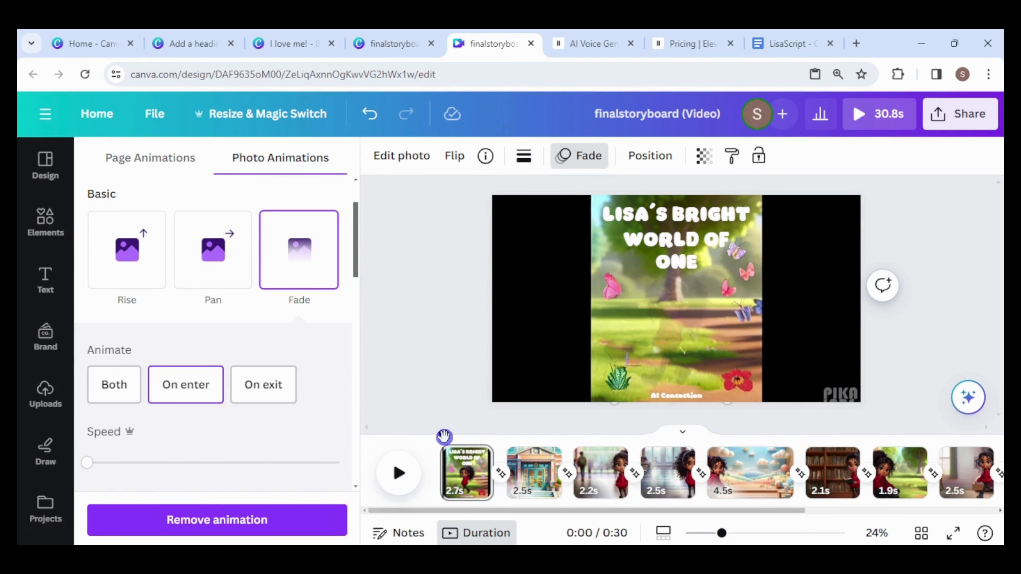
Add the first ElevenLabs voiceover from uploaded audio and shift it to start after the title page.
left_click(42, 408)
left_click(307, 278)
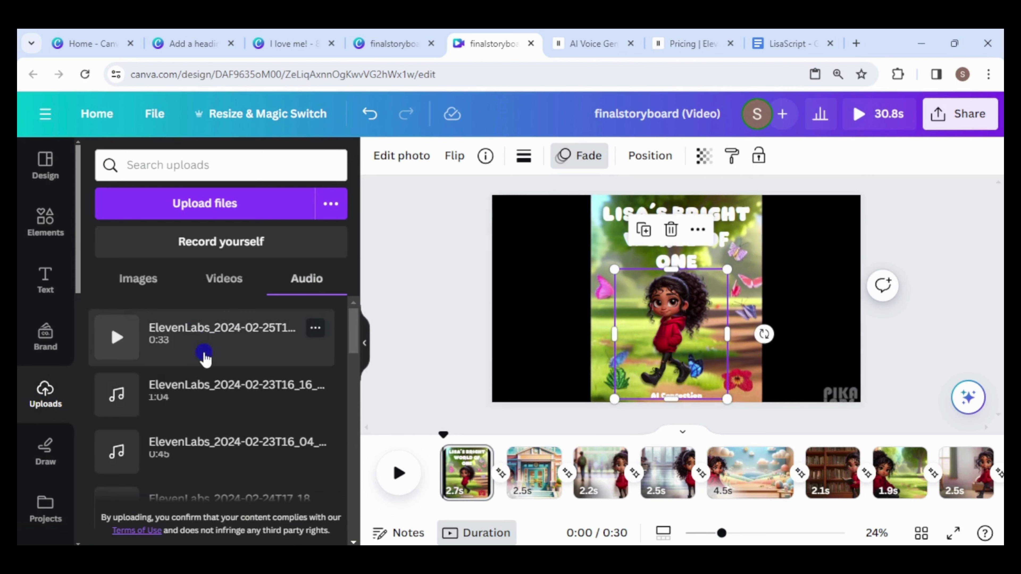
left_click(173, 339)
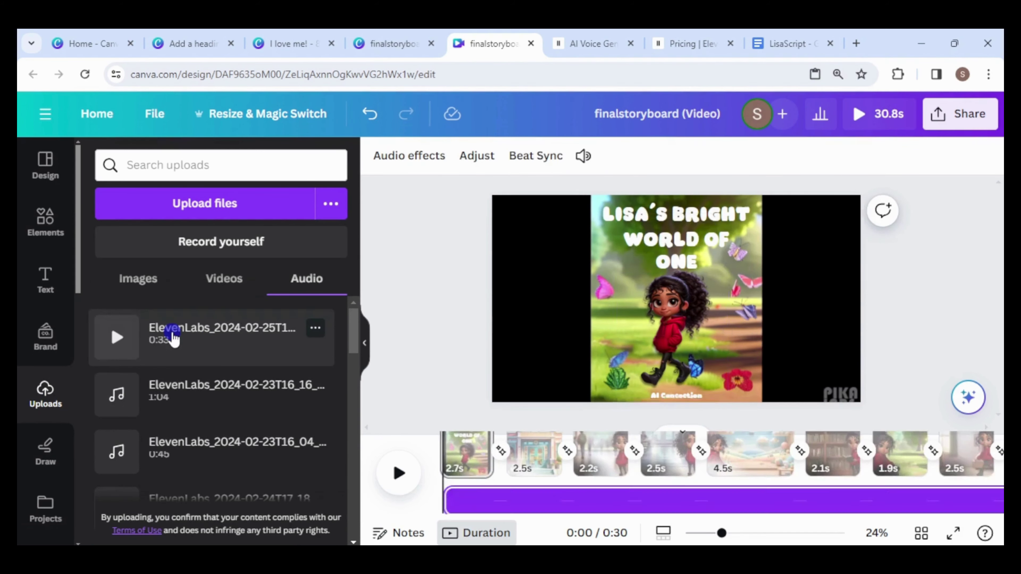
left_click_drag(764, 510, 720, 510)
left_click_drag(523, 482, 587, 482)
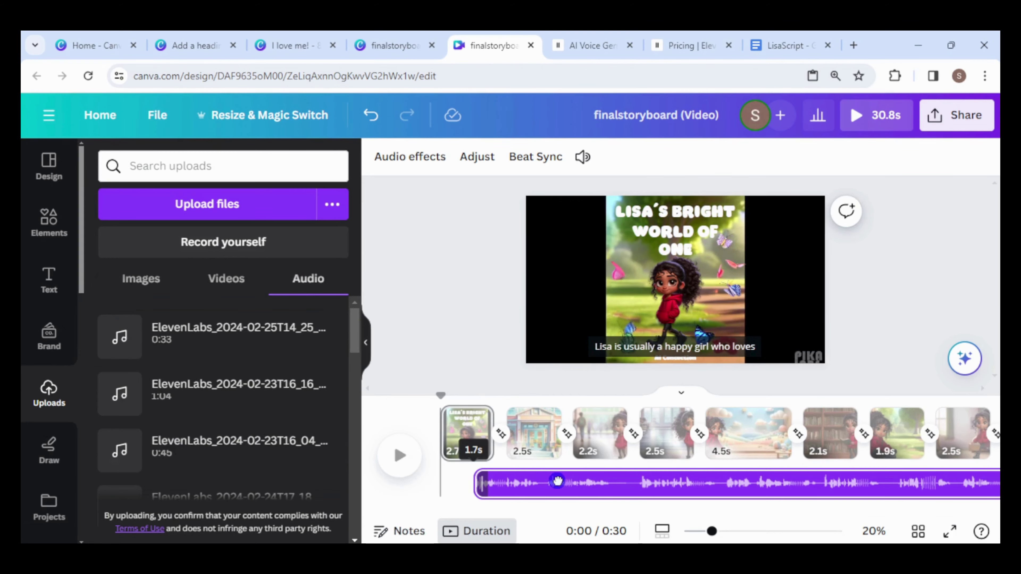
Play the video to check the voiceover sync, returning to the second scene's start.
left_click(399, 455)
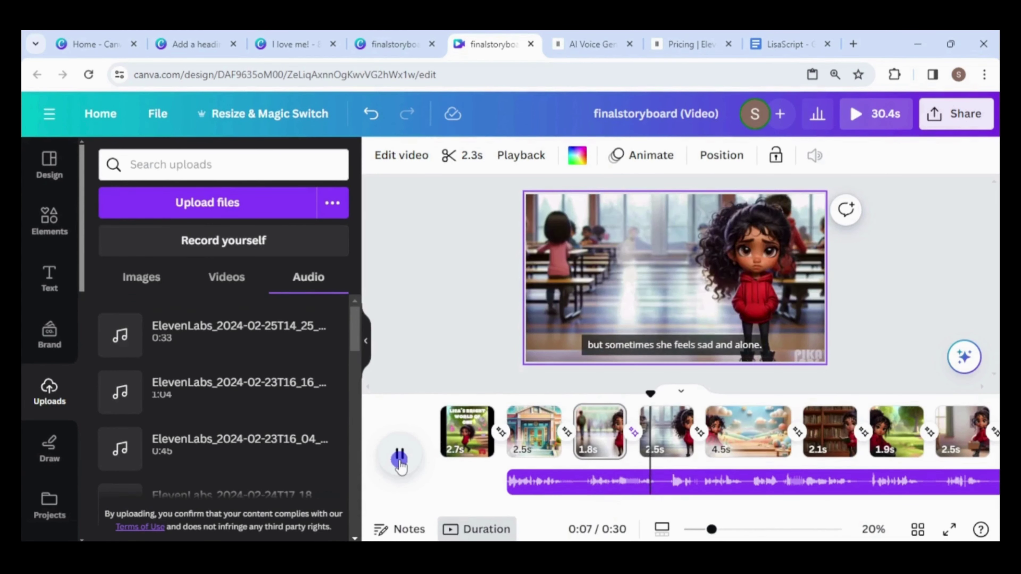
left_click(399, 458)
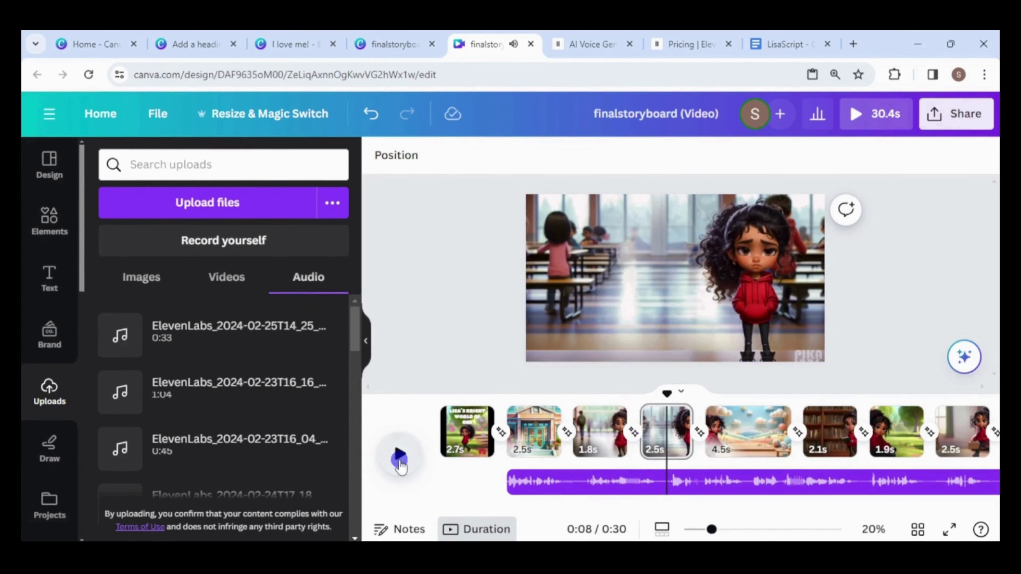
left_click(399, 458)
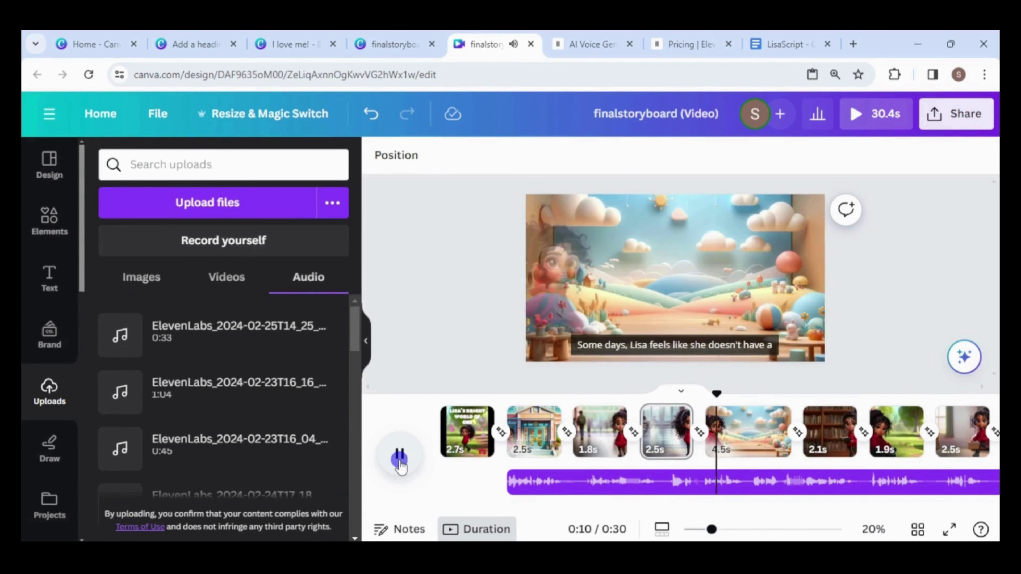
left_click(399, 458)
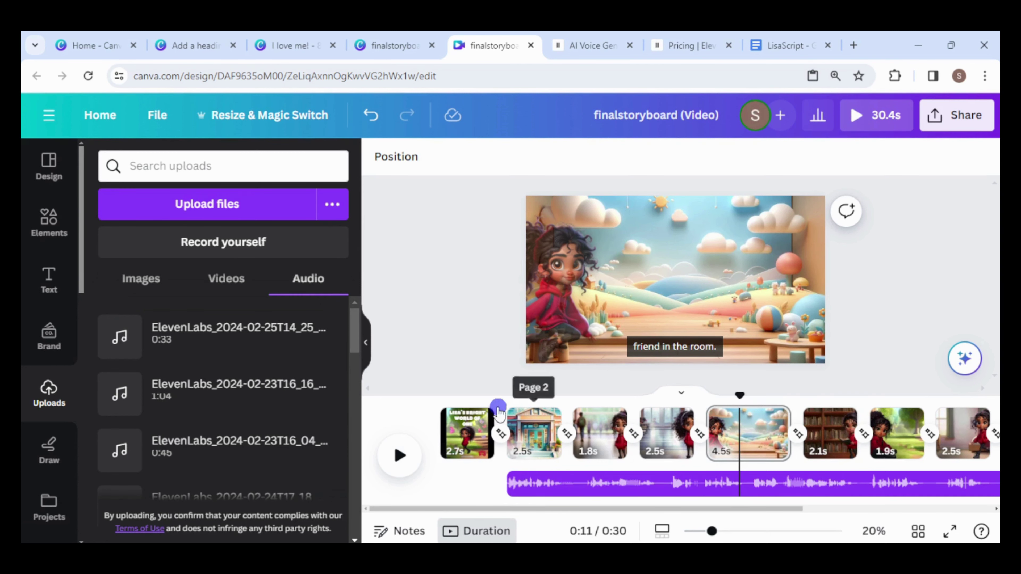
left_click(508, 406)
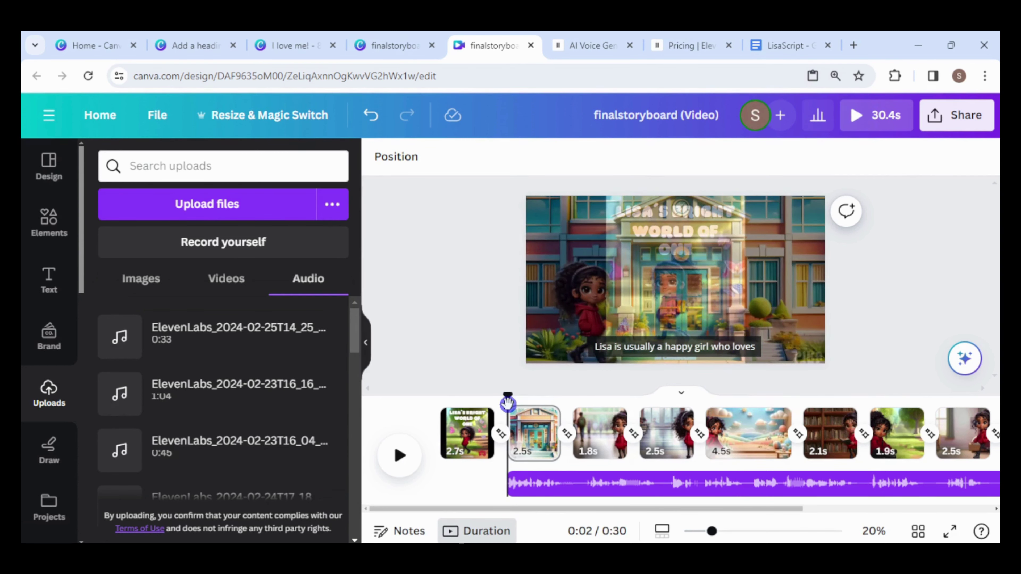
Split the voiceover track at the 0:05 mark.
left_click(404, 457)
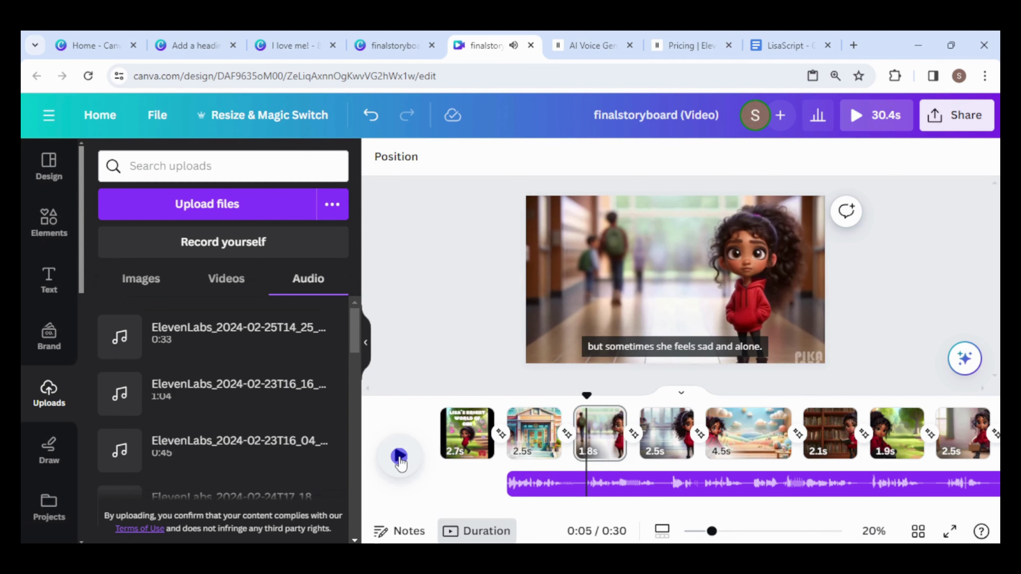
left_click(399, 457)
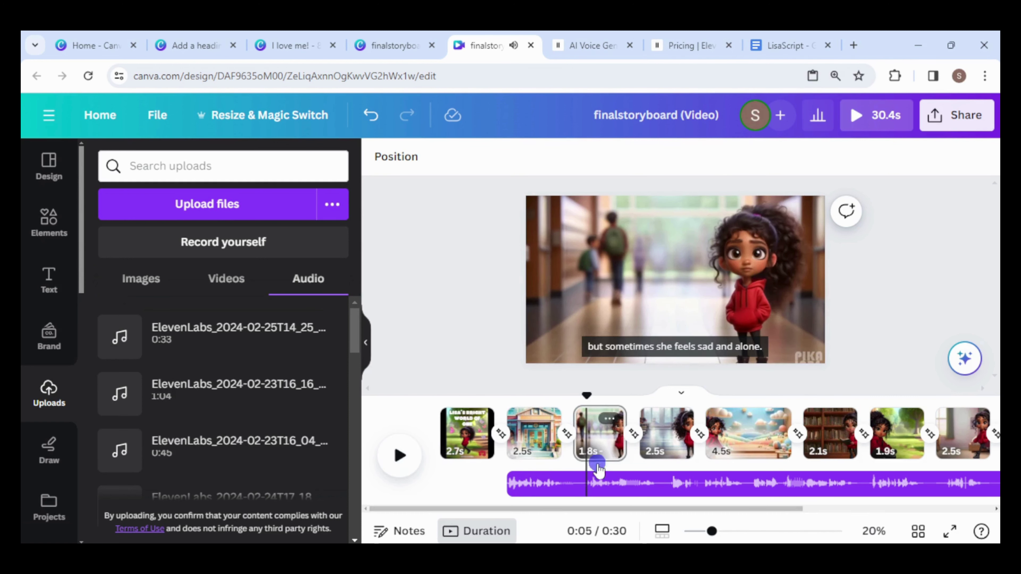
left_click(579, 487)
right_click(578, 486)
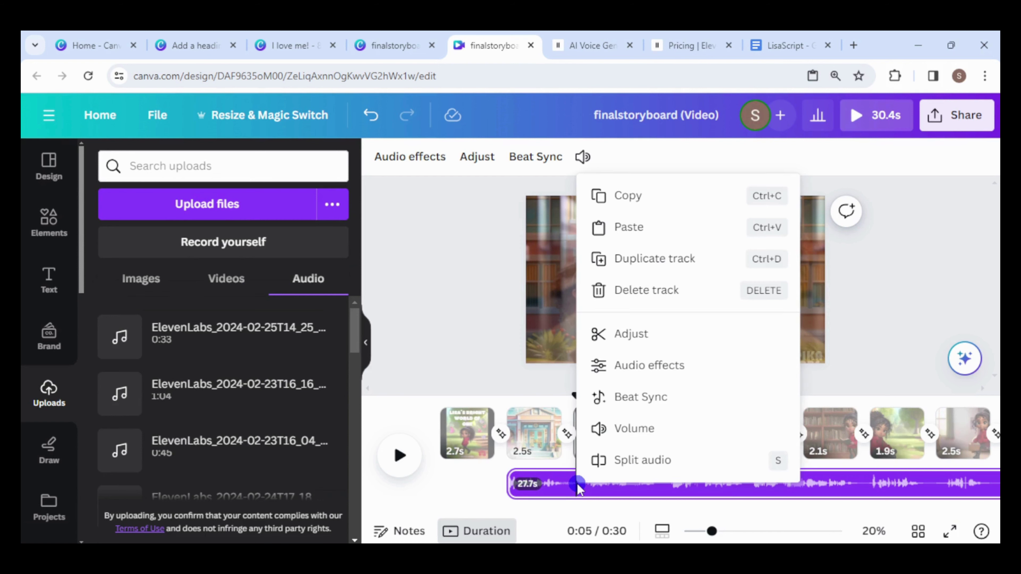
left_click(614, 461)
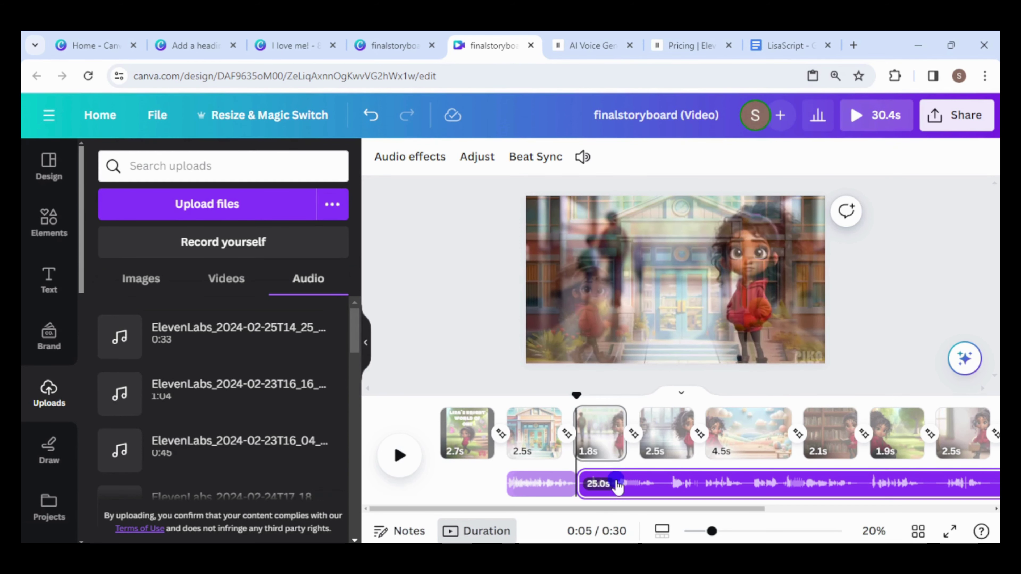
Split the remaining voiceover piece at the 0:08 mark.
left_click(400, 459)
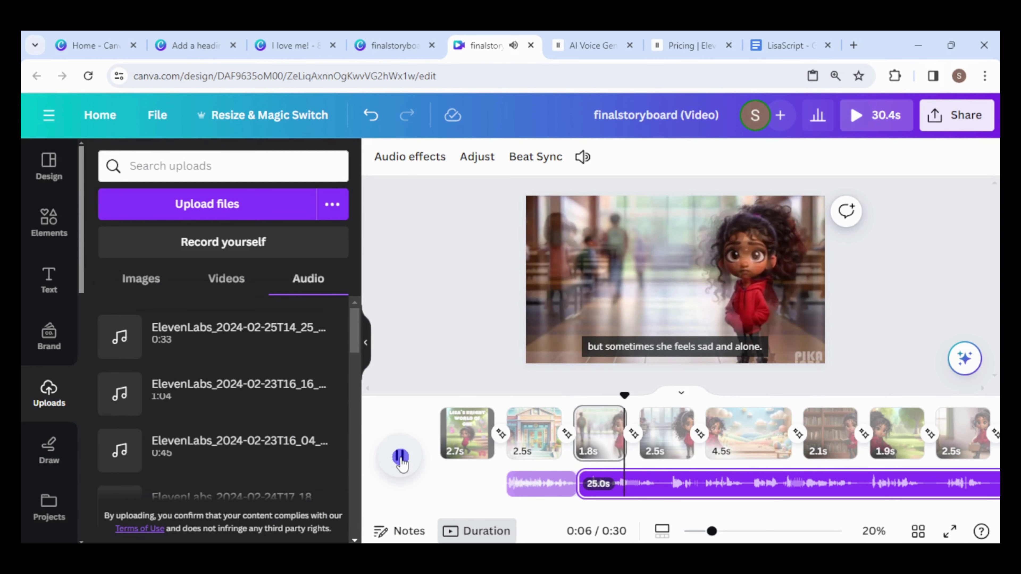
left_click(401, 458)
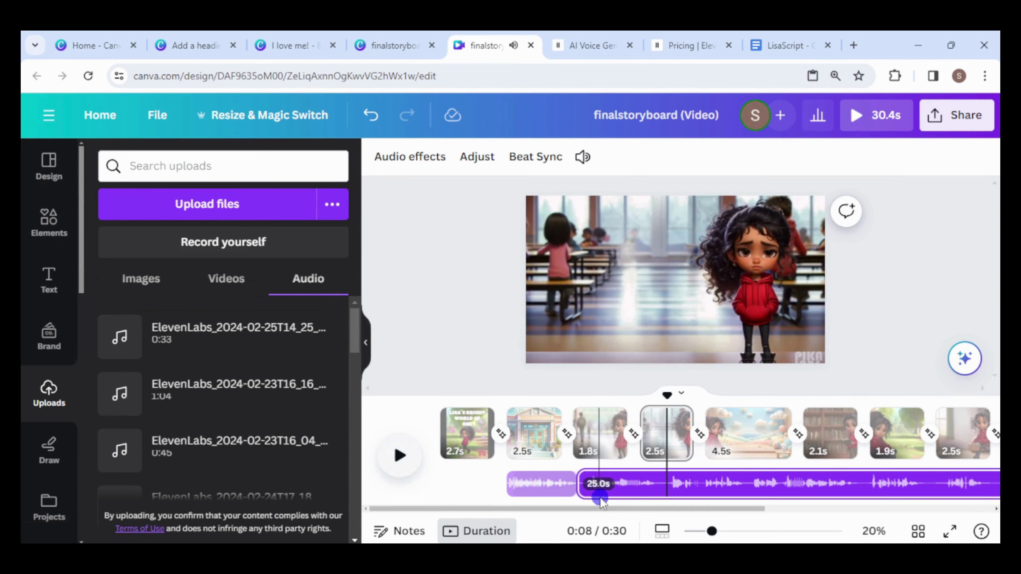
right_click(666, 489)
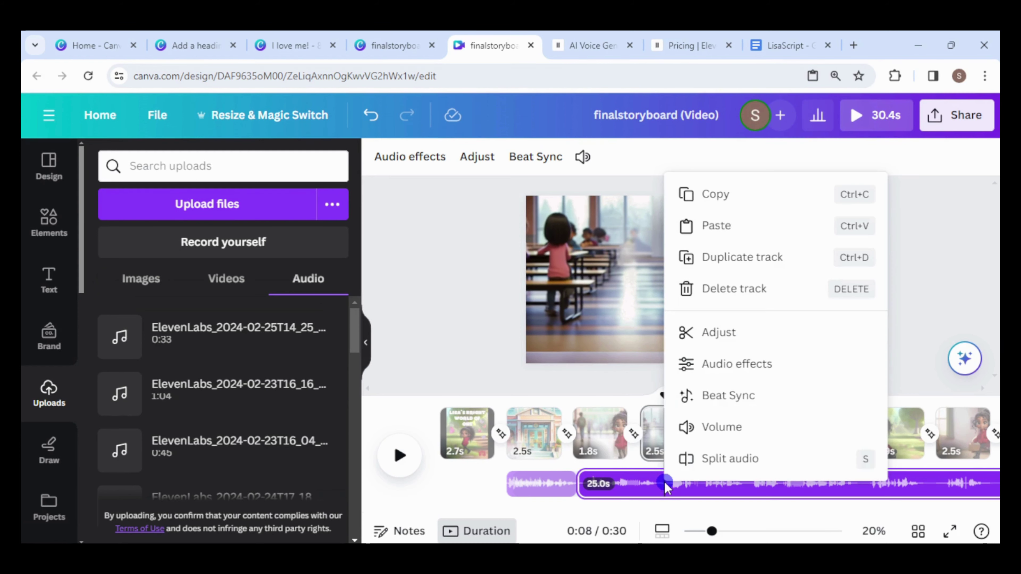
left_click(709, 458)
left_click(543, 449)
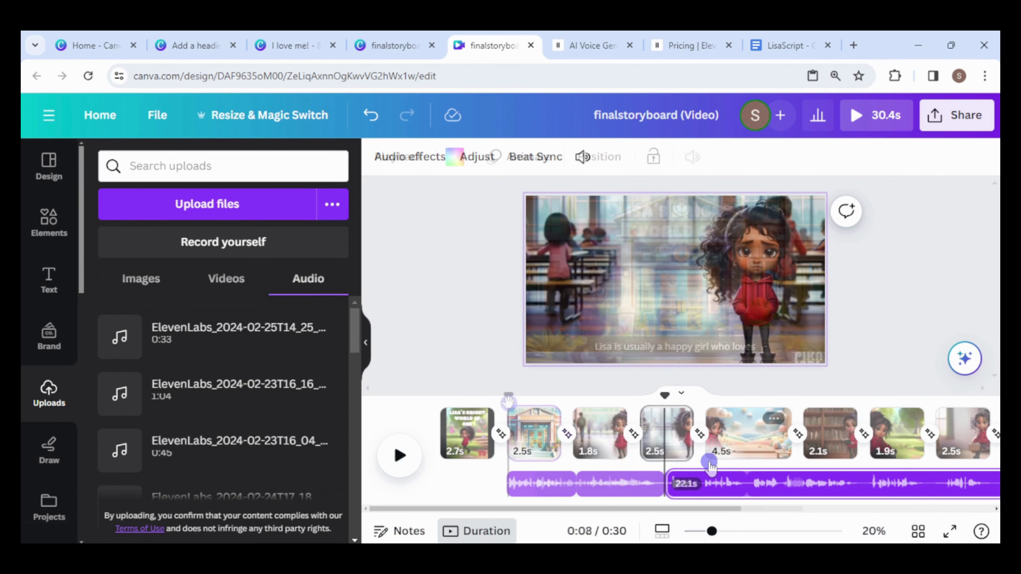
Slow the school scene clip to 0.75 speed so it lasts 3.5s.
left_click(543, 440)
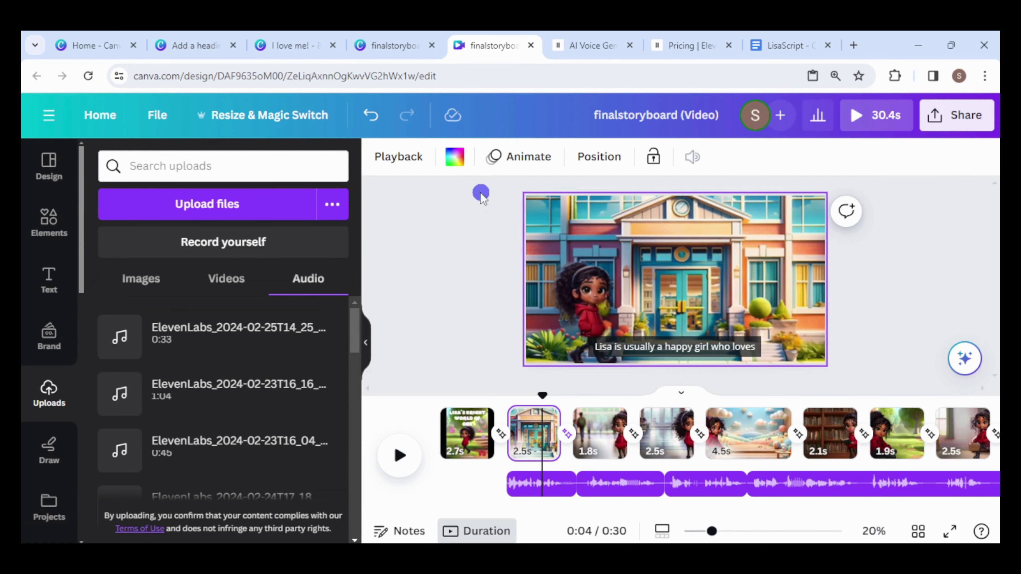
left_click(405, 161)
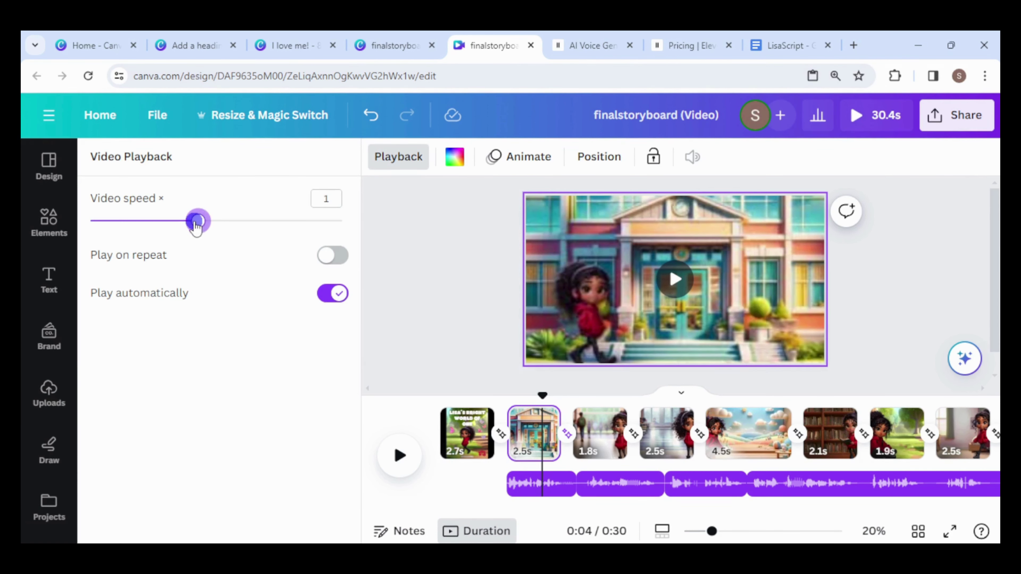
left_click_drag(177, 225, 166, 224)
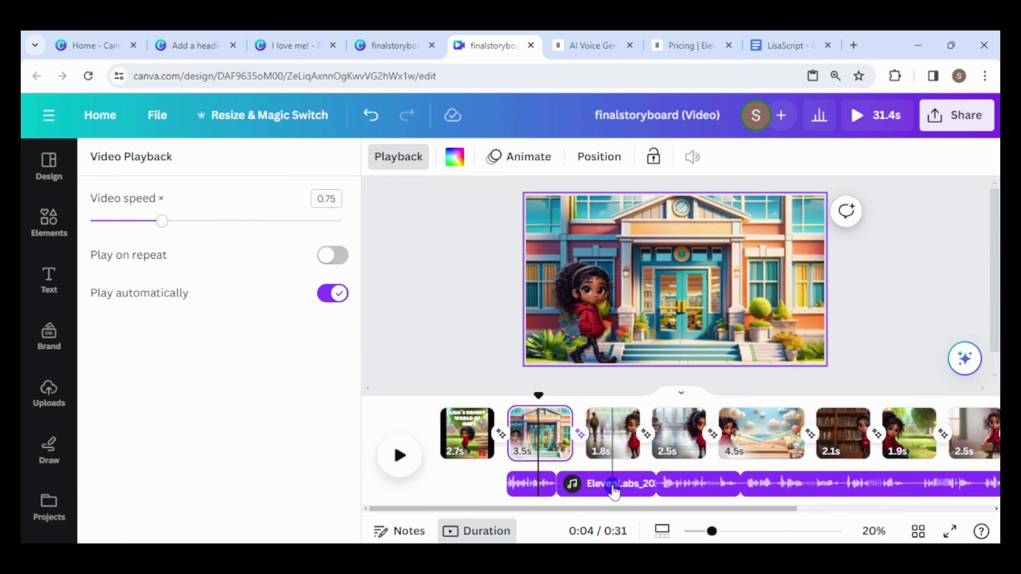
Shift the voiceover pieces along the audio track to line up with the retimed scenes.
left_click_drag(612, 489, 632, 487)
mouse_move(816, 458)
left_mouse_down()
mouse_move(860, 454)
mouse_move(802, 456)
left_mouse_up()
left_click(630, 480)
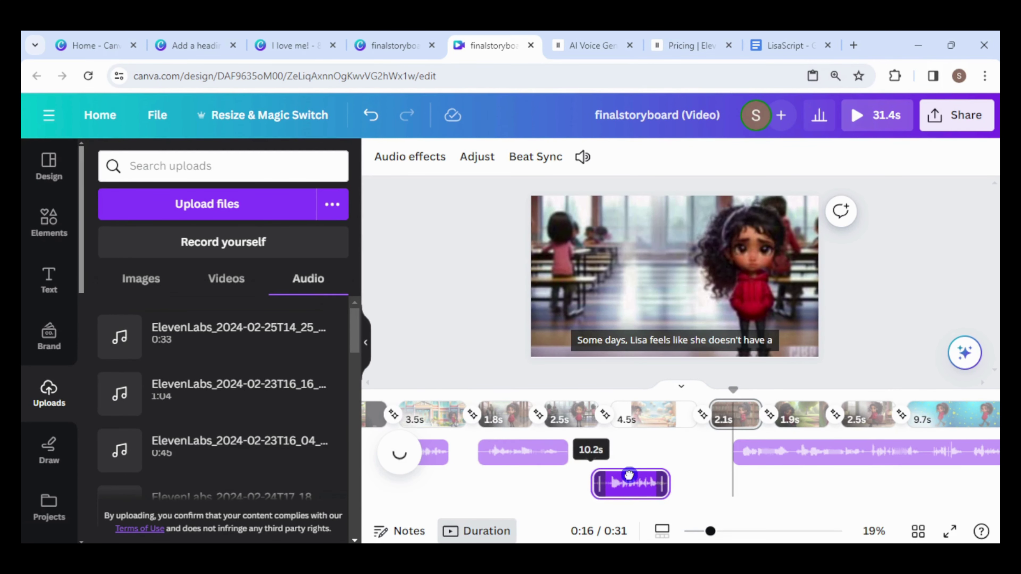
left_click_drag(450, 510, 434, 510)
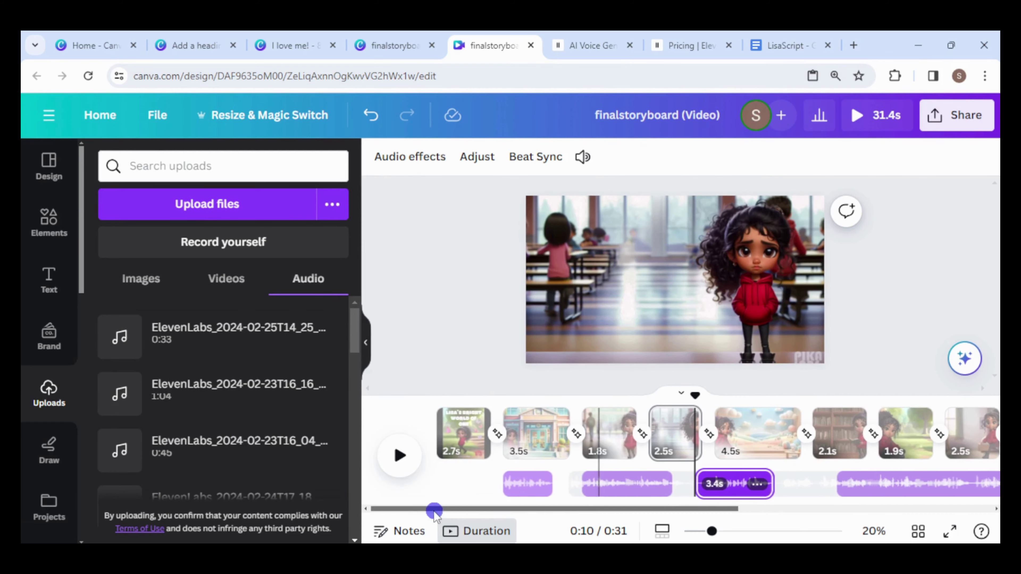
left_click(535, 419)
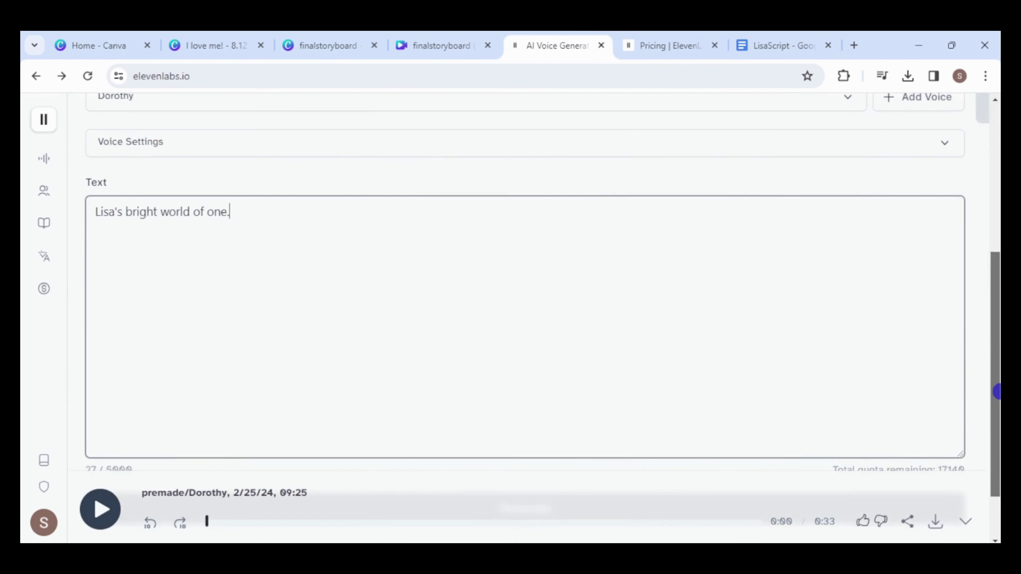
Generate a 2-second ElevenLabs narration of the line 'Lisa's bright world of one.'.
scroll(523, 282, "down", 2)
left_click(505, 442)
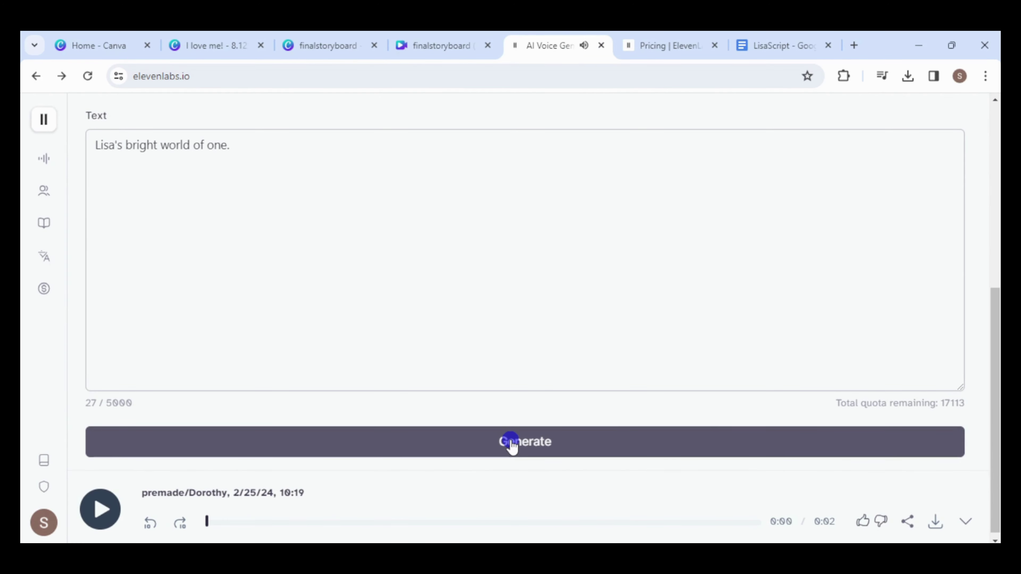
Download the title voice clip and drop it under the title page, nudged slightly later.
left_click(935, 521)
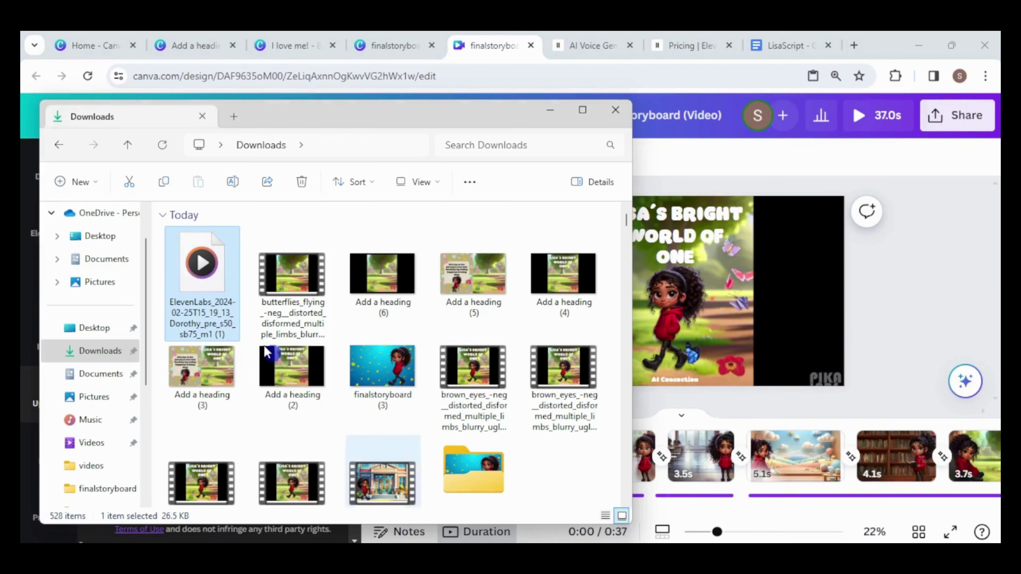
left_click_drag(201, 278, 768, 320)
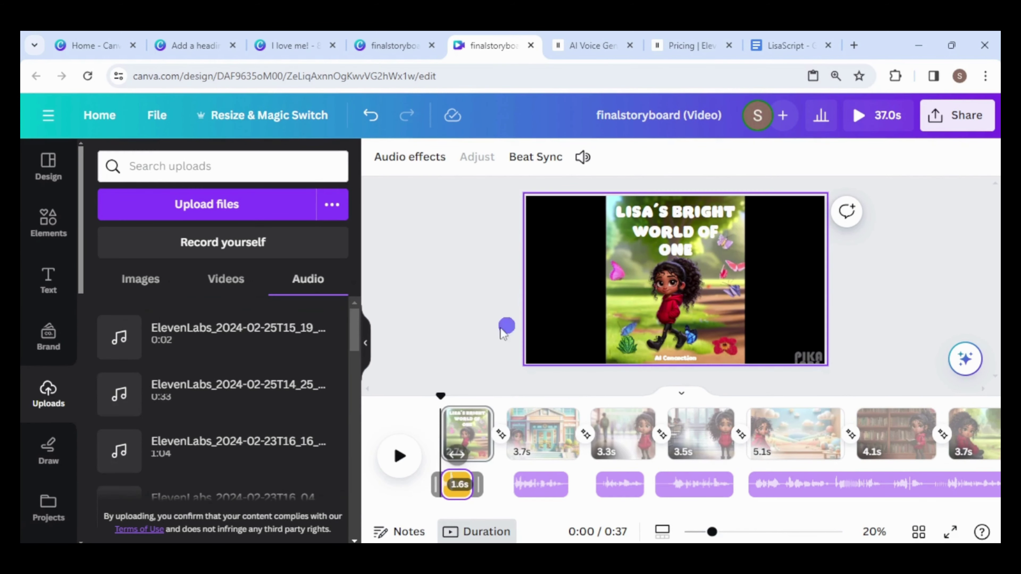
left_click_drag(458, 485, 468, 489)
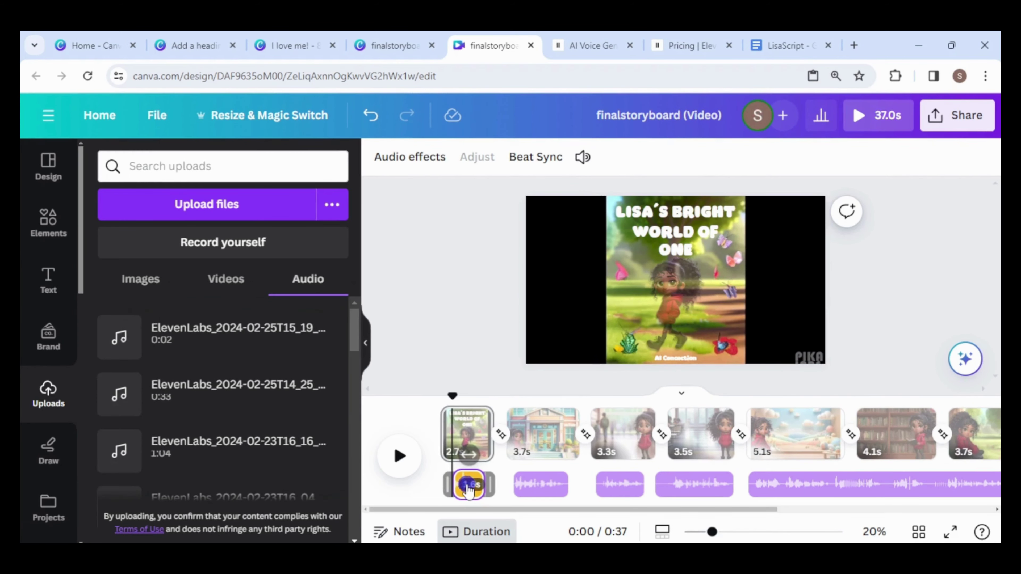
left_click(539, 440)
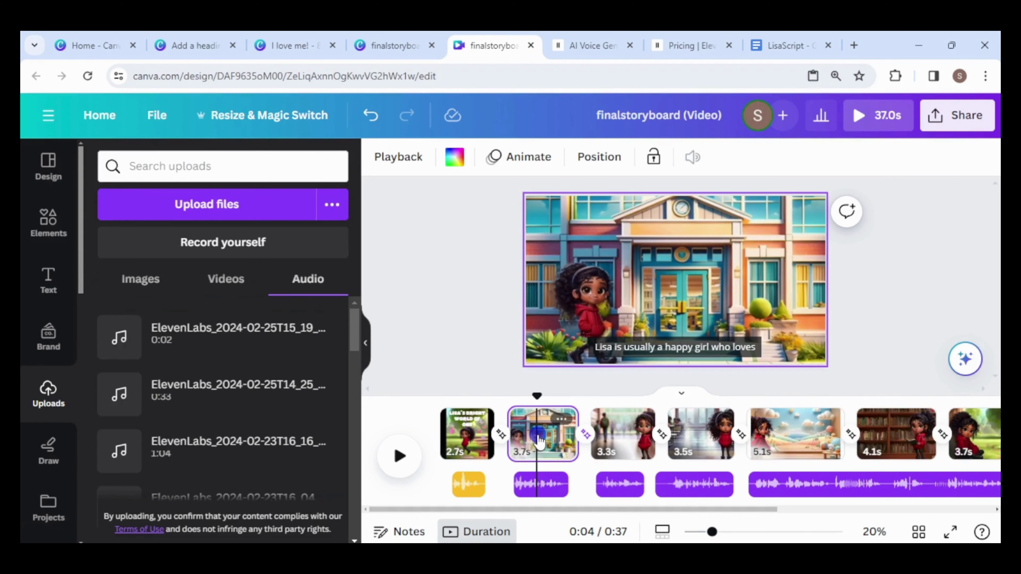
left_click(295, 47)
Copy the page 5 caption onto the school scene and move it to the right.
left_click_drag(995, 203, 995, 251)
left_click(651, 229)
right_click(680, 229)
left_click(726, 122)
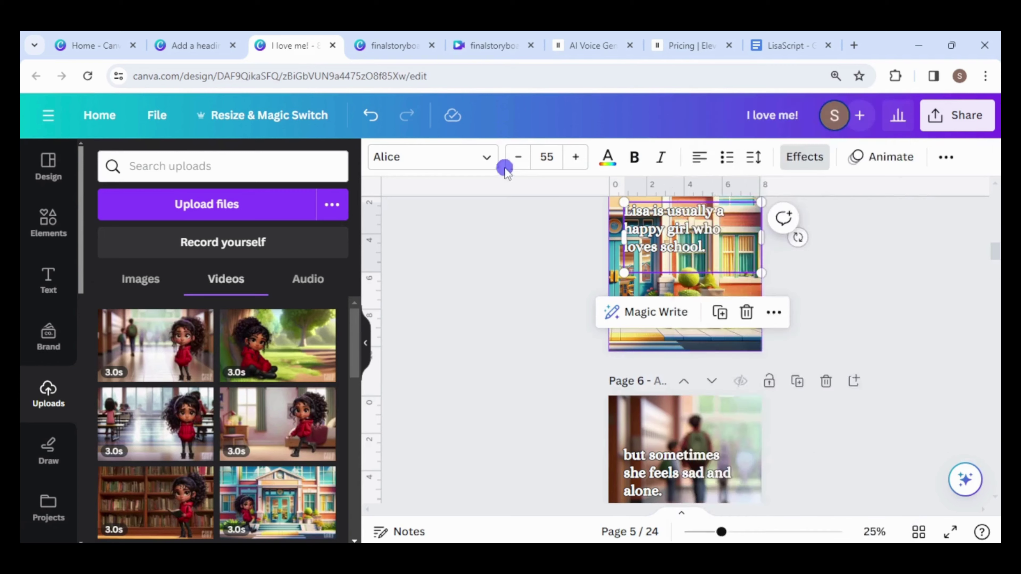
left_click(490, 45)
right_click(722, 278)
left_click(774, 185)
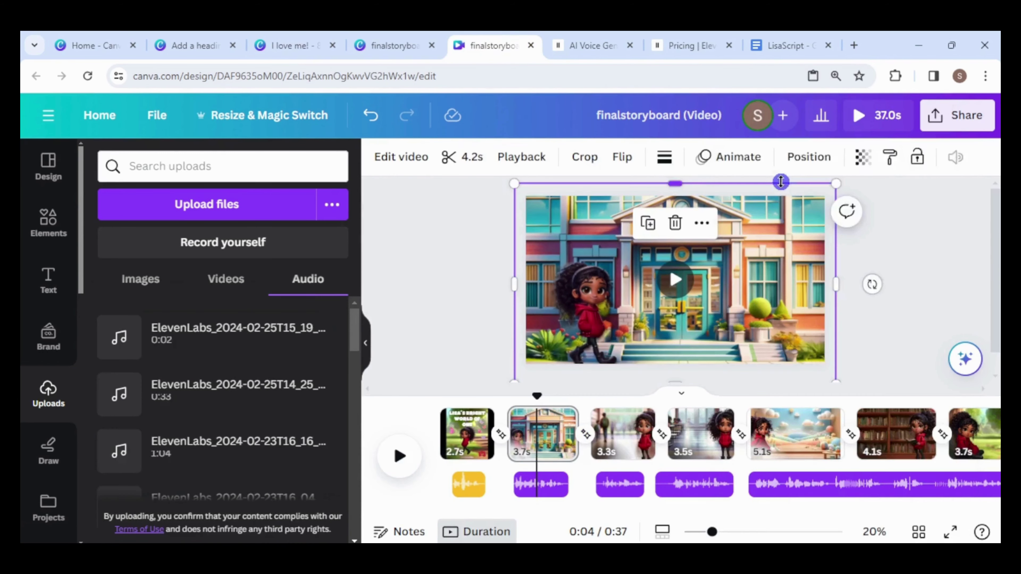
left_click_drag(569, 244, 736, 266)
Give that caption a Typewriter animation on enter, typing character by character.
left_click(864, 168)
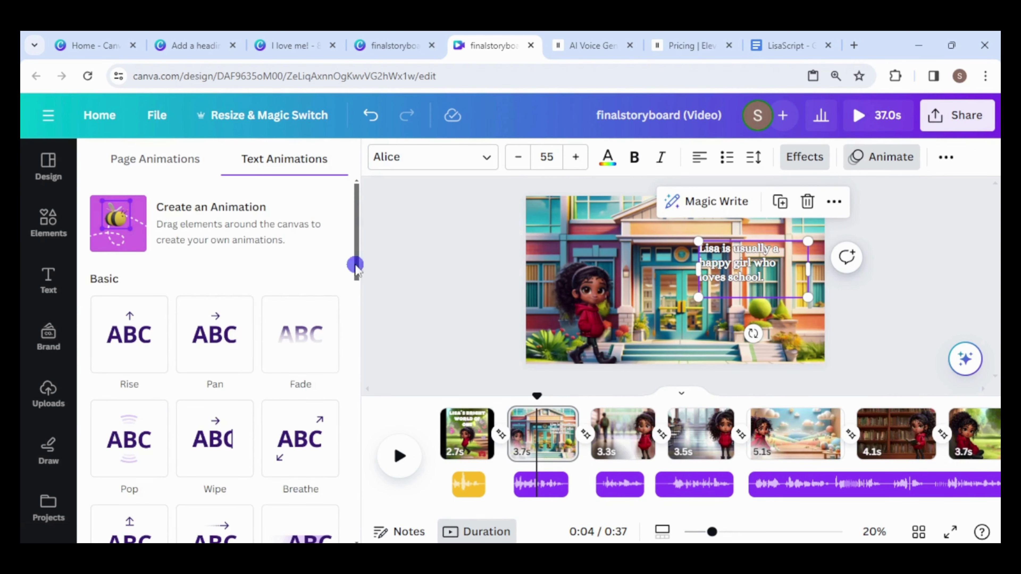
left_click_drag(355, 266, 354, 356)
left_click(121, 315)
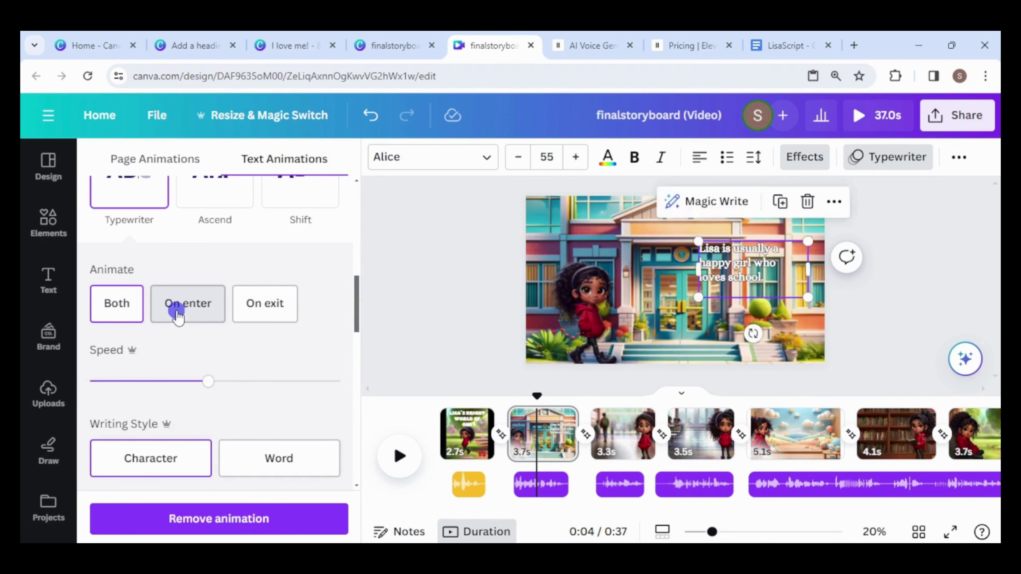
left_click(177, 310)
left_click(184, 461)
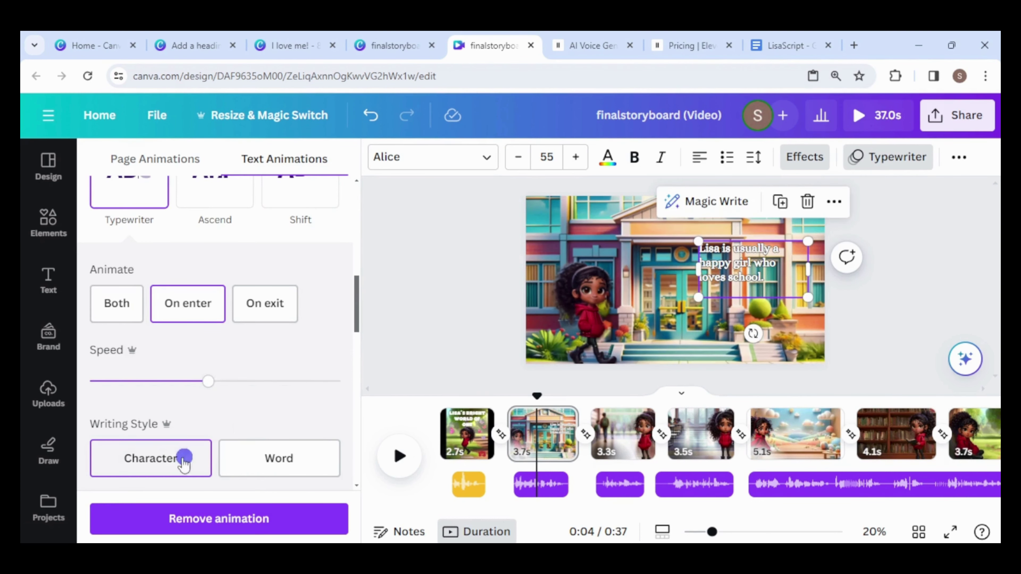
left_click(273, 455)
left_click(158, 467)
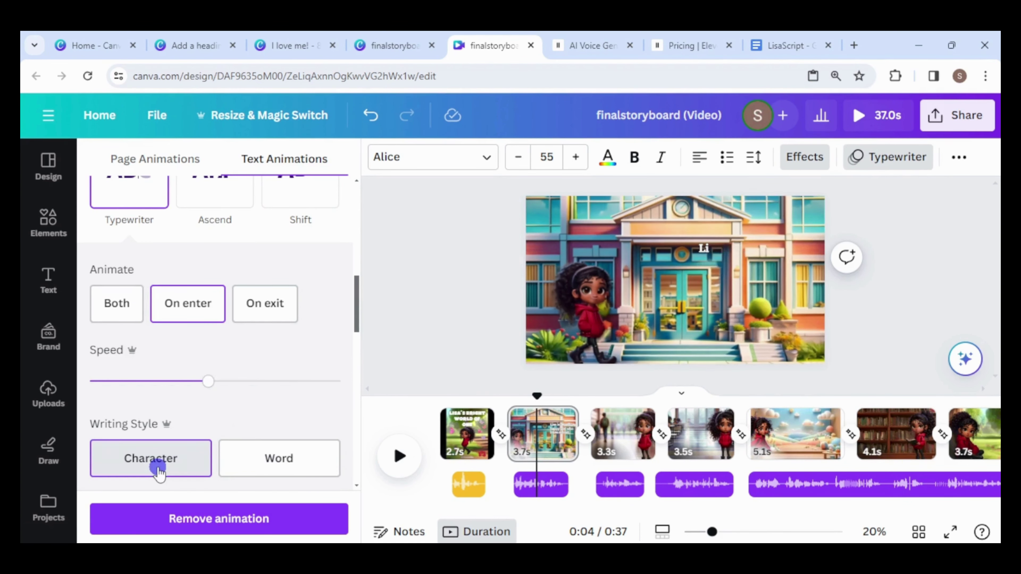
left_click(779, 287)
left_click(878, 302)
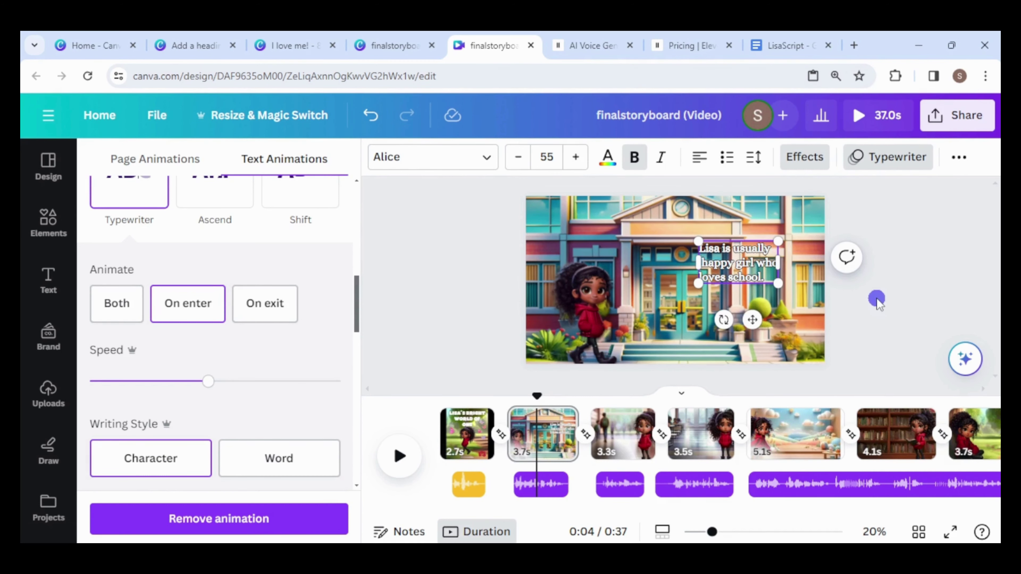
Copy the page 8 caption from the story design onto the fourth video scene.
left_click(618, 438)
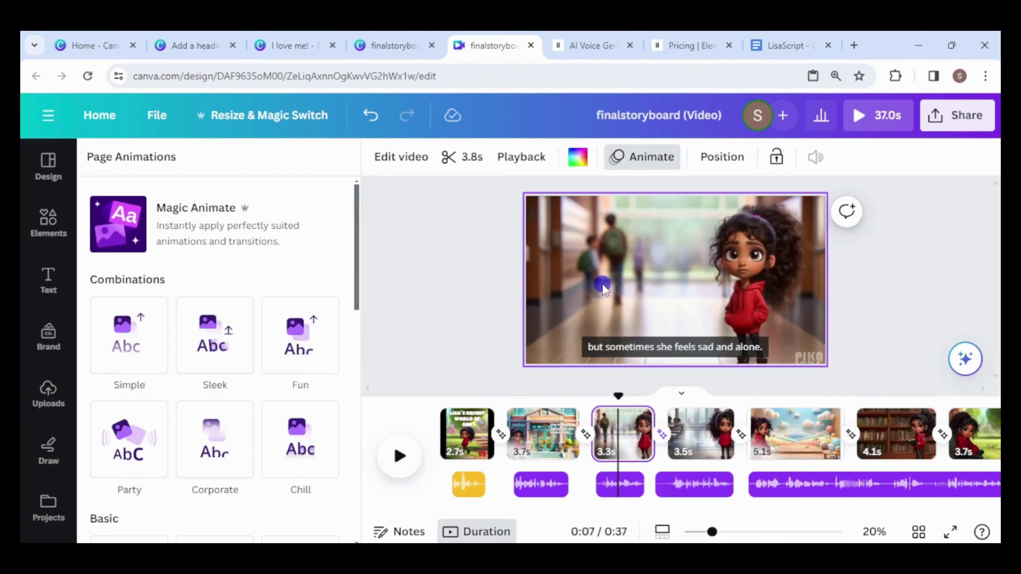
left_click(603, 286)
scroll(138, 218, "down", 5)
left_click(139, 217)
left_click(188, 304)
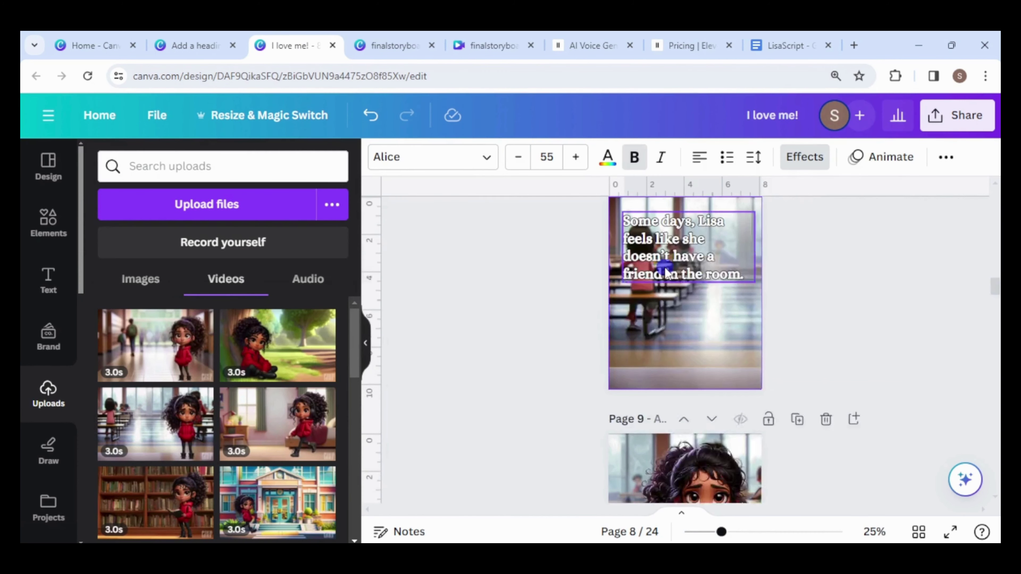
left_click(486, 45)
right_click(601, 244)
left_click(659, 293)
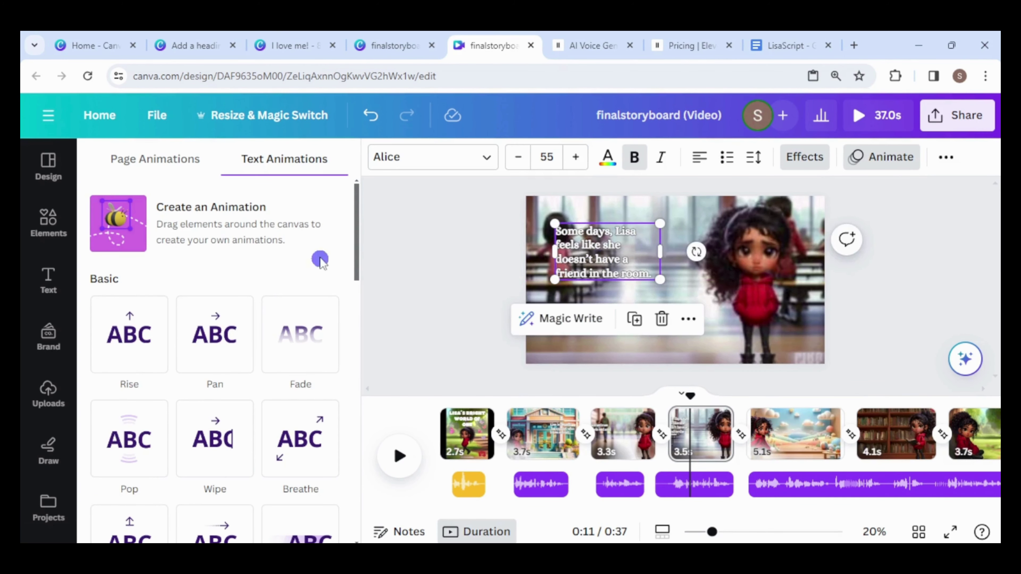
Apply Typewriter to the page 8 caption, widen its box, and add the page 11 caption.
scroll(201, 242, "down", 5)
left_click(128, 217)
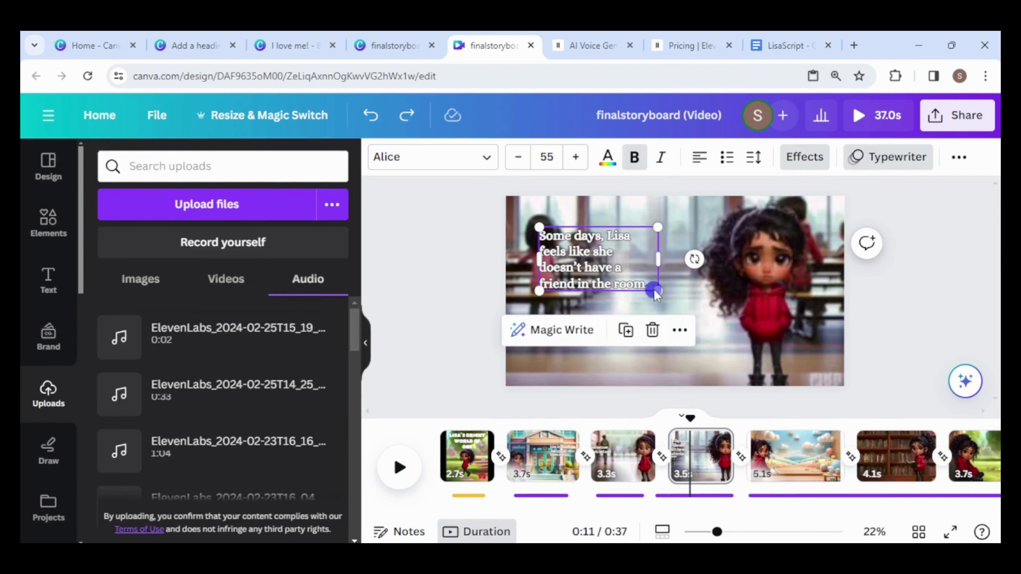
left_click_drag(655, 292, 663, 290)
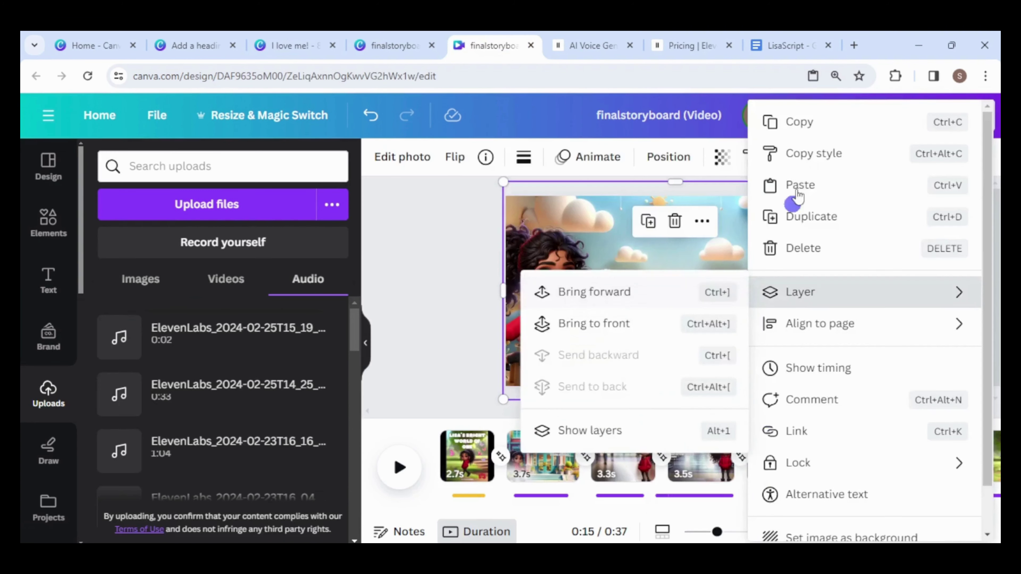
left_click(798, 183)
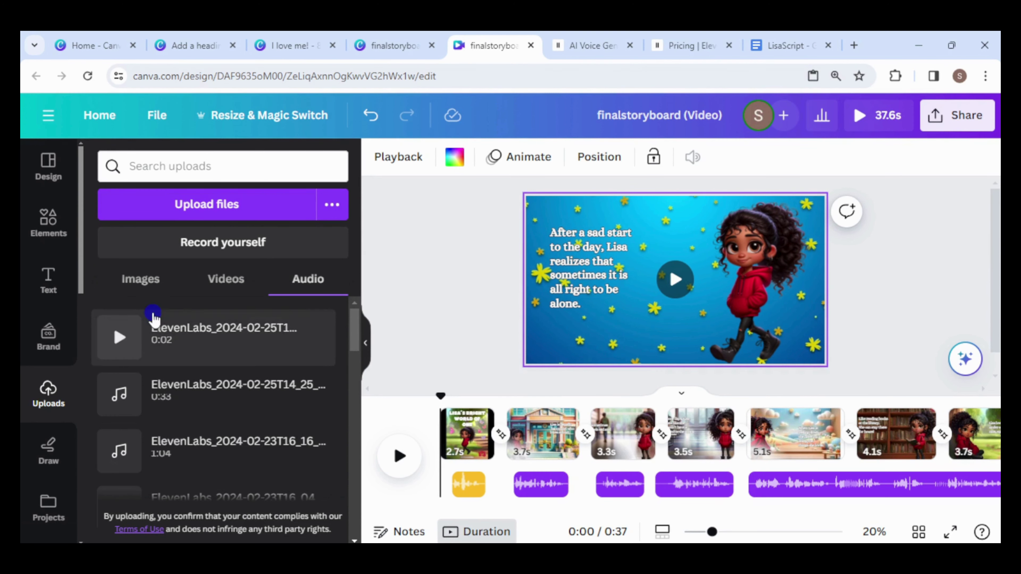
Search the Audio app for 'sad childrens' tunes' and pick a children's track.
left_click_drag(80, 258, 83, 352)
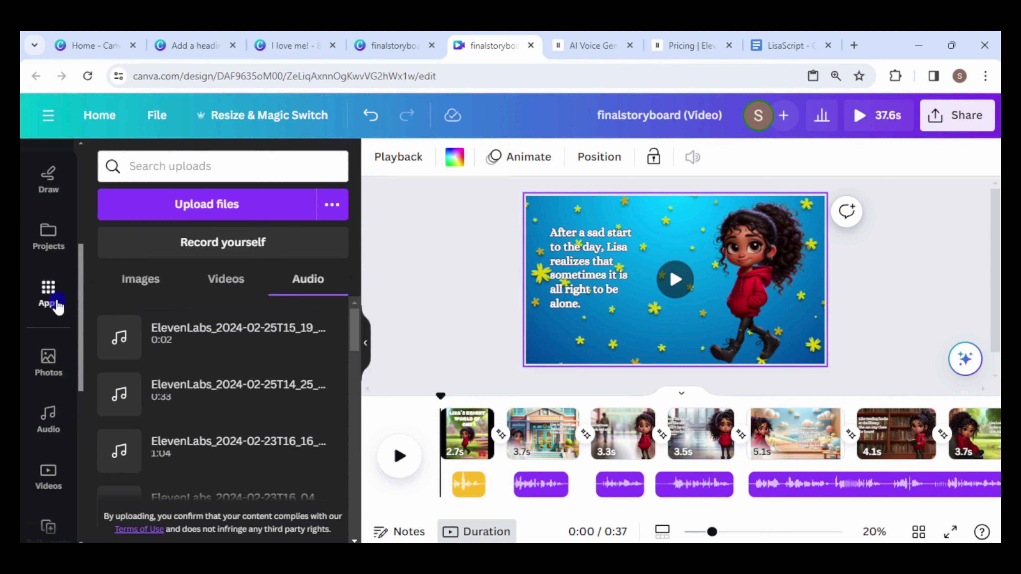
left_click(49, 300)
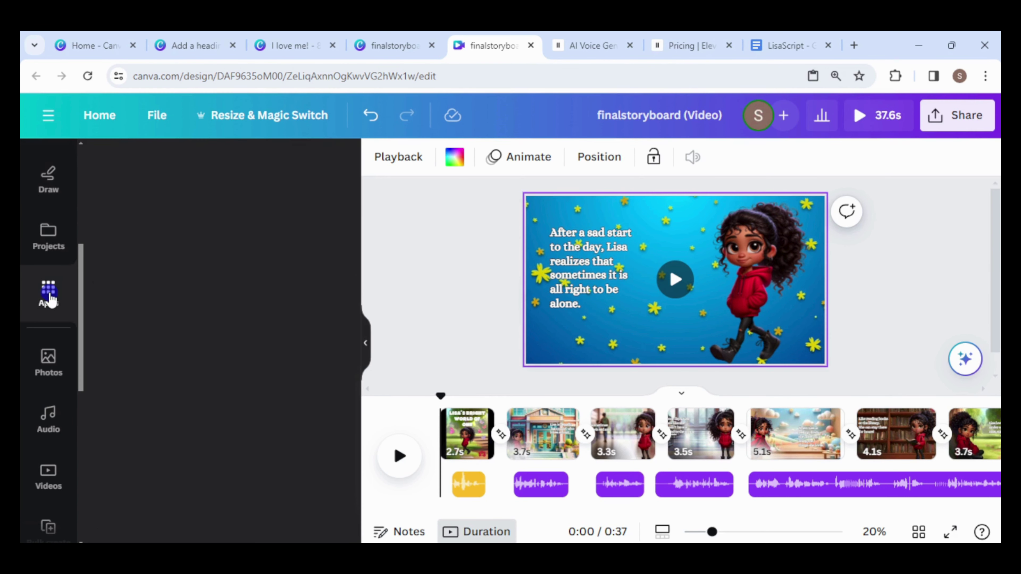
left_click(202, 173)
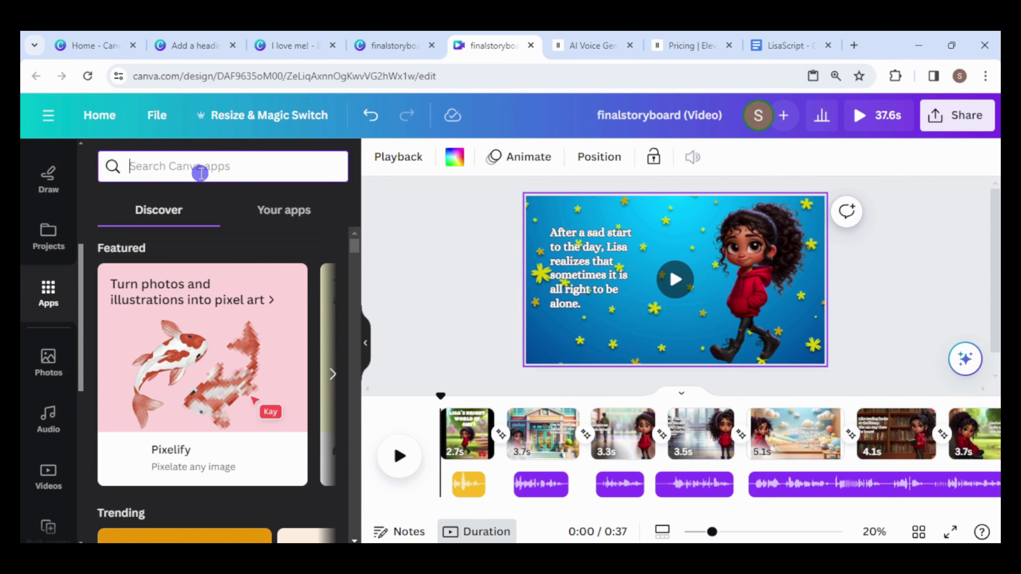
type("audio")
key("Return")
type("children's")
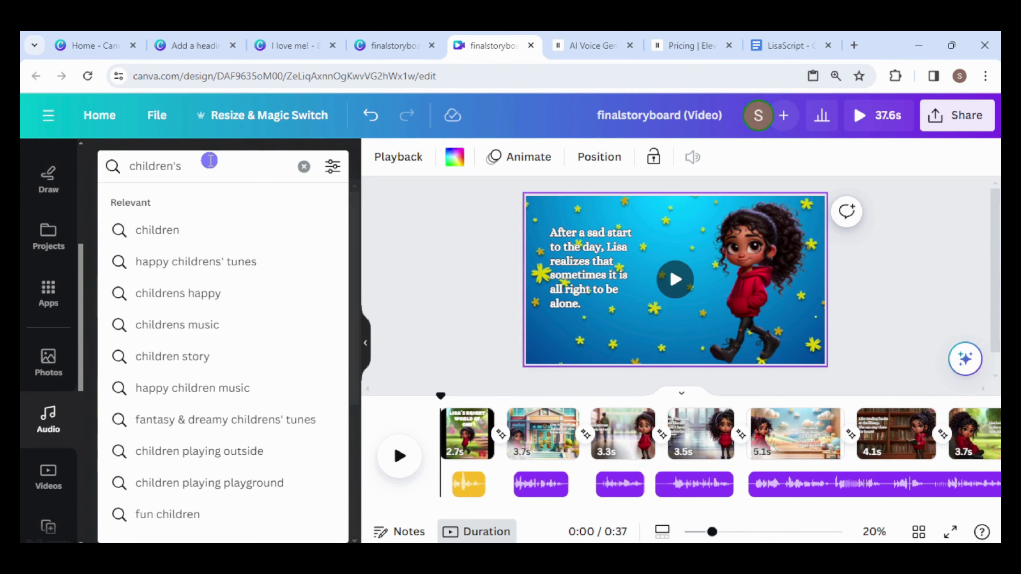
type("'")
key("BackSpace")
key("BackSpace")
key("BackSpace")
key("BackSpace")
key("BackSpace")
key("BackSpace")
key("BackSpace")
key("BackSpace")
key("BackSpace")
type("sad childr")
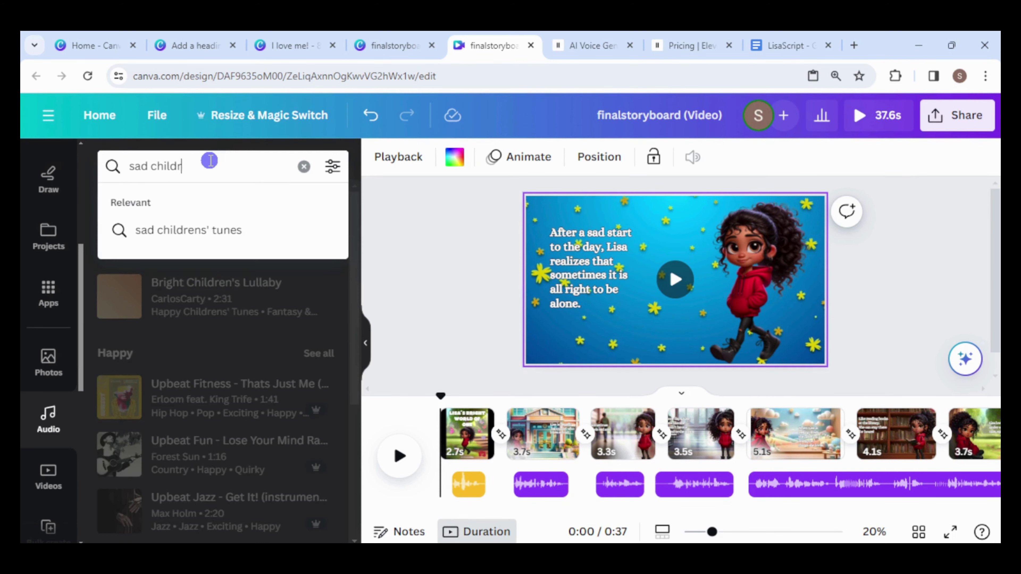
left_click(205, 229)
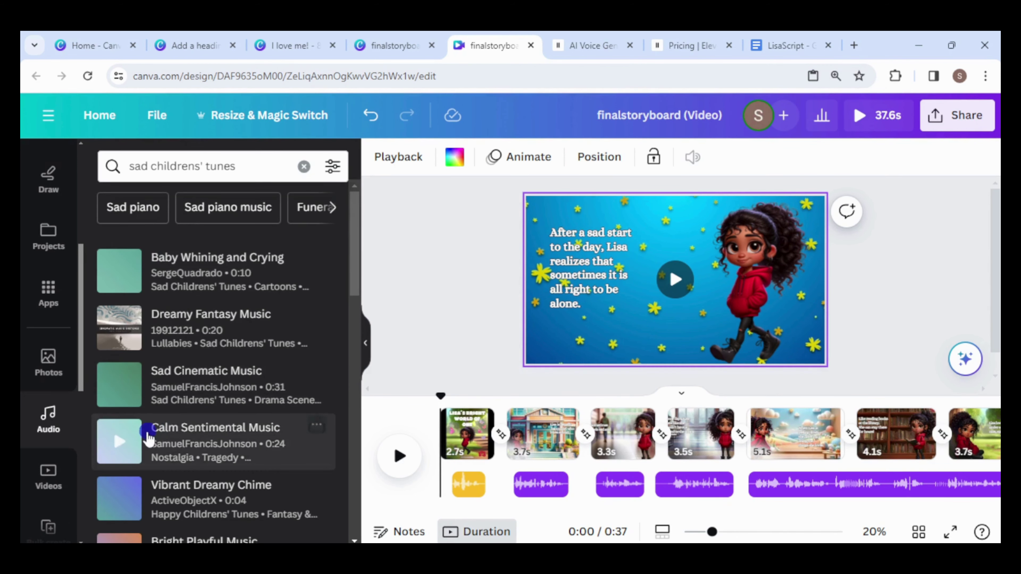
left_click(355, 488)
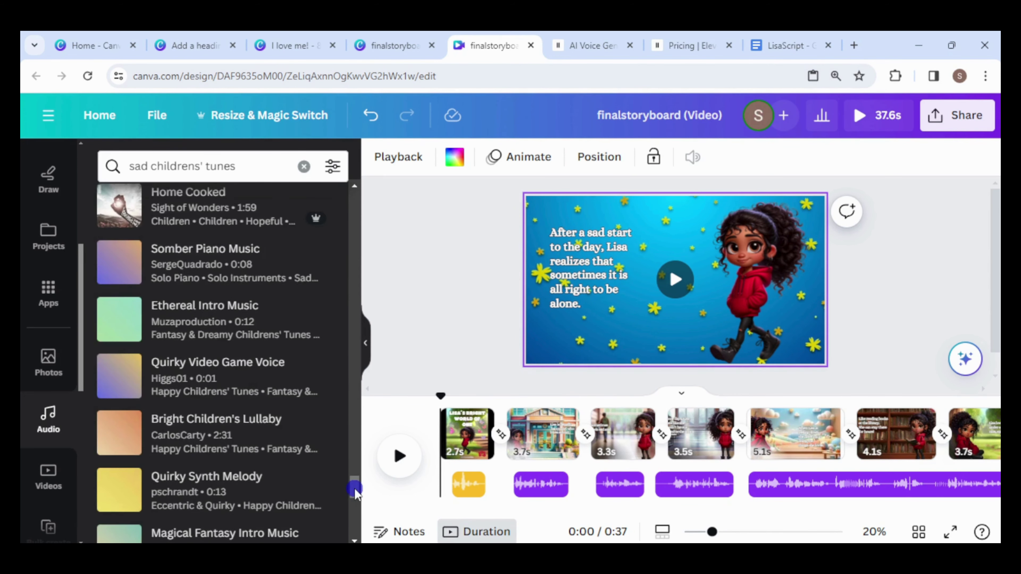
Add the 37.6-second children's track under the video and lower its volume to 10.
left_click(193, 438)
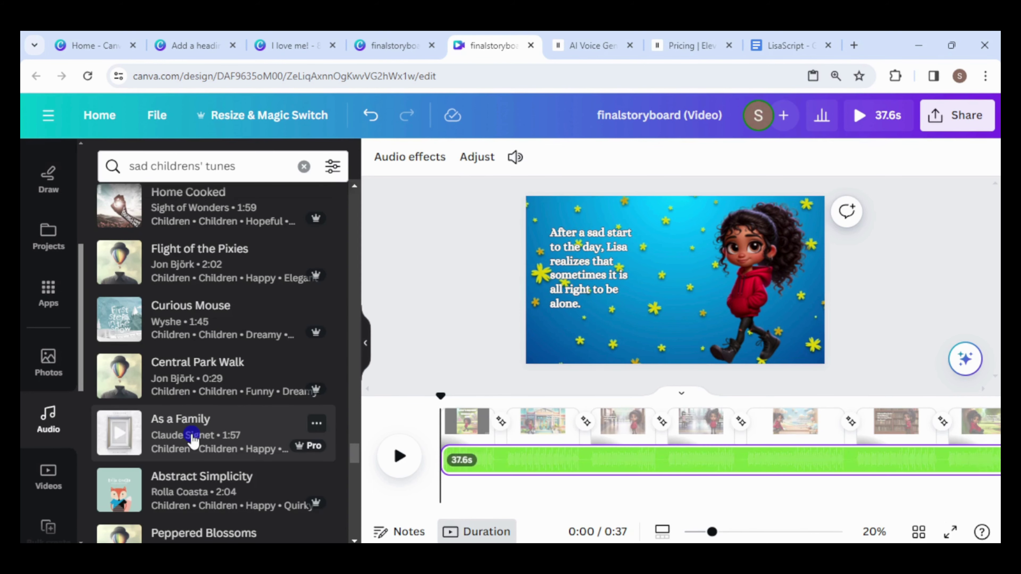
left_click(529, 483)
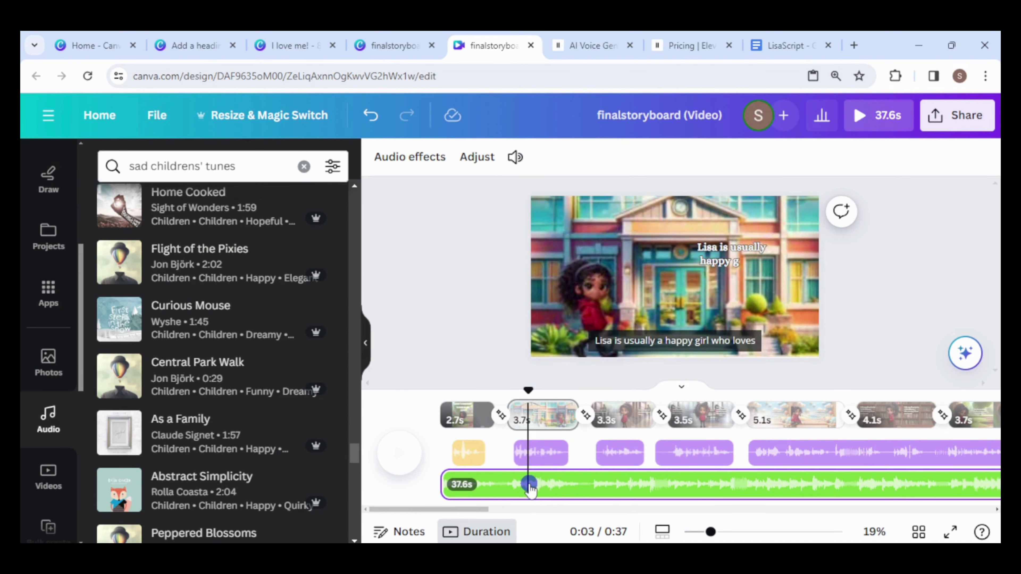
left_click(515, 158)
left_click_drag(561, 239, 530, 239)
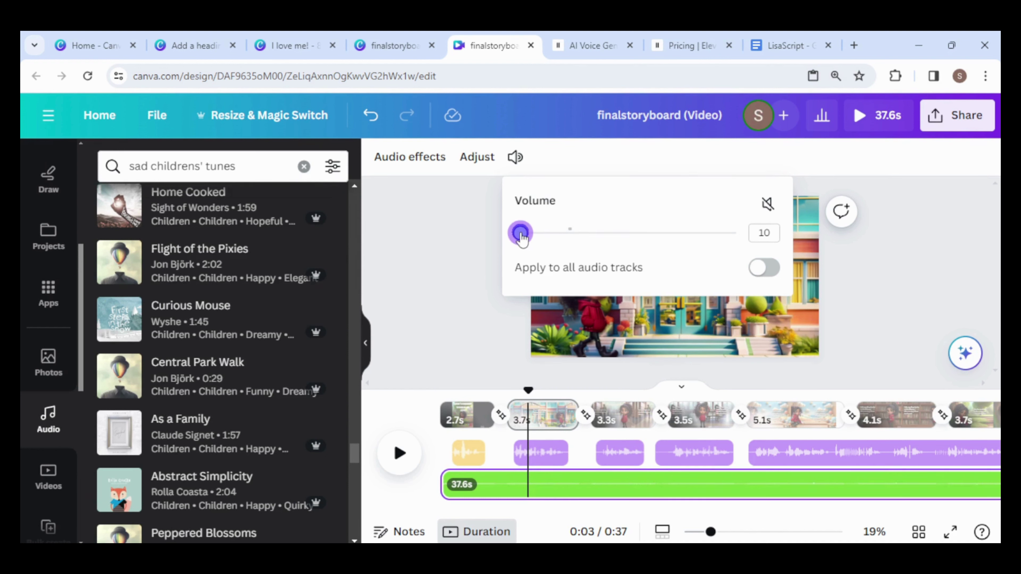
left_click(416, 157)
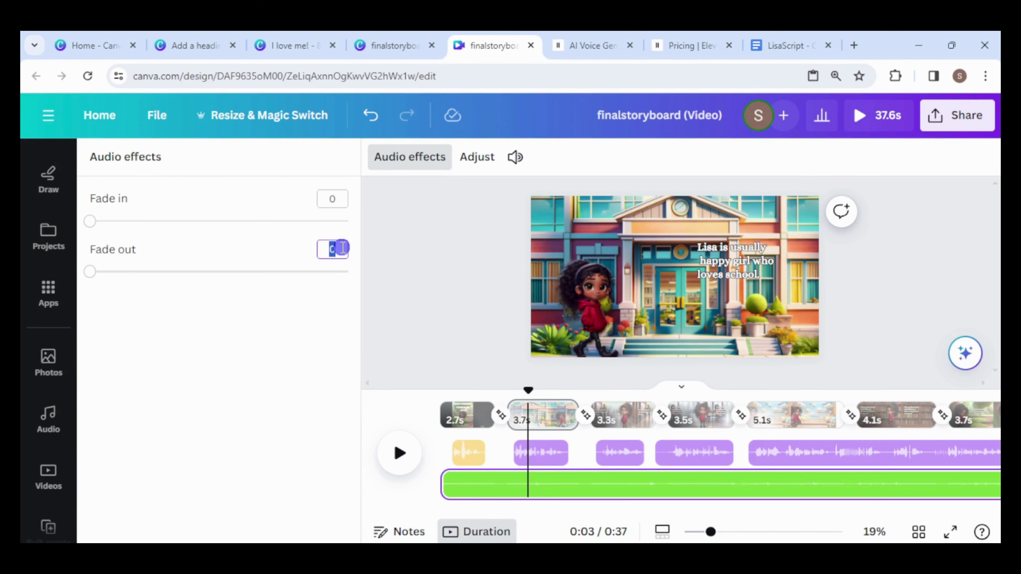
left_click(916, 292)
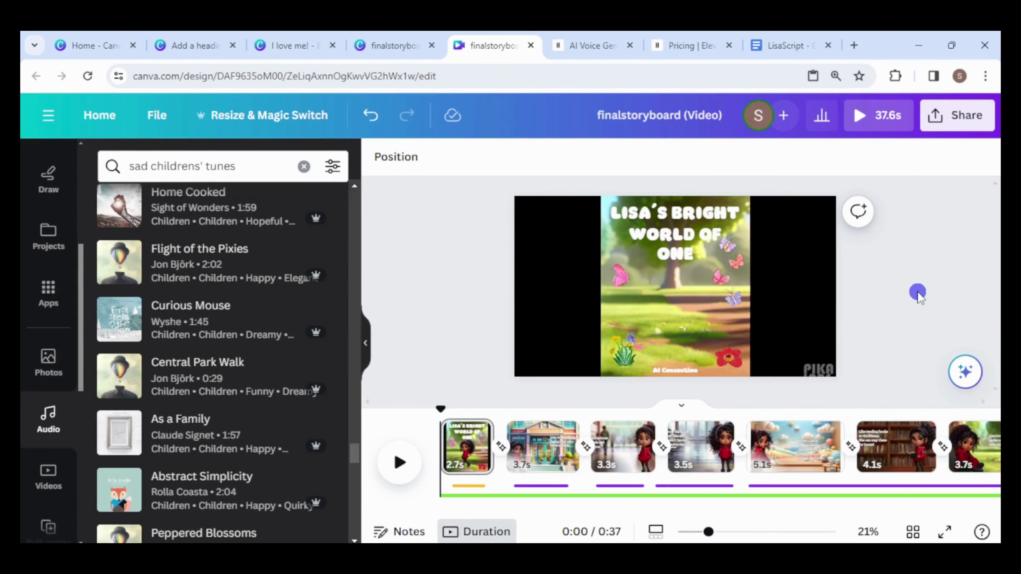
Export the 9-page finalstoryboard design as a 1080p MP4 with all pages.
left_click(940, 121)
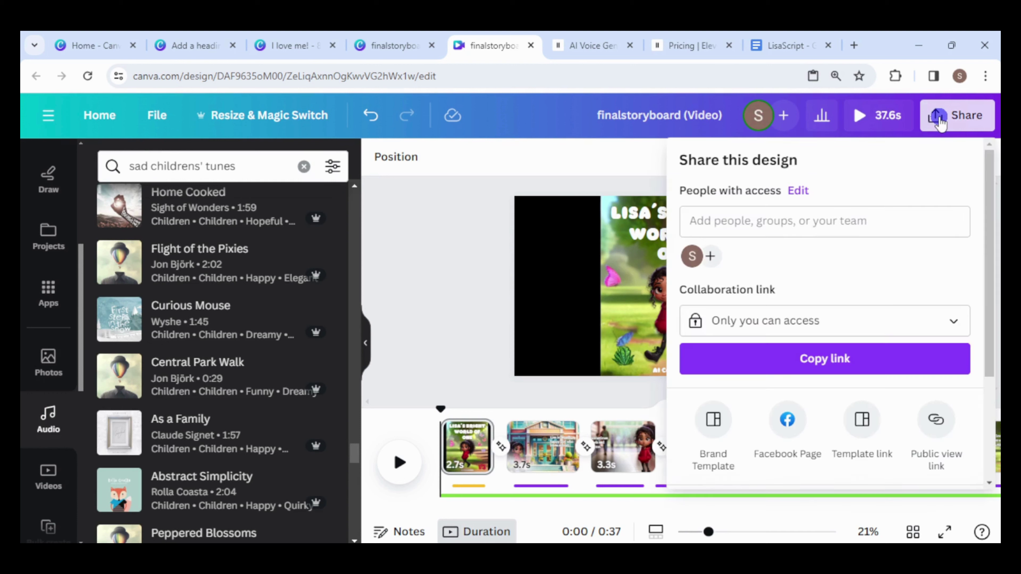
scroll(986, 205, "down", 4)
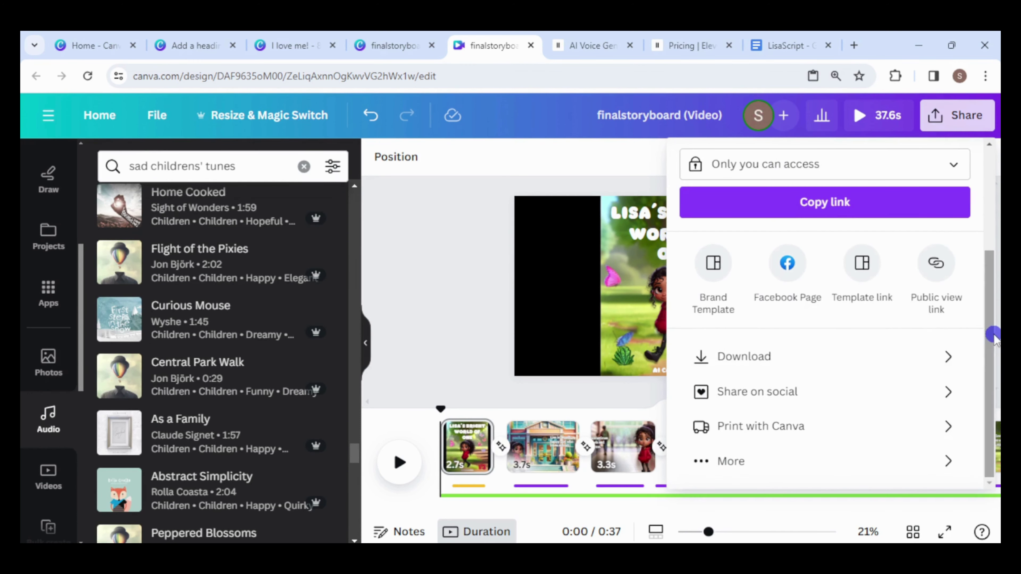
left_click(952, 358)
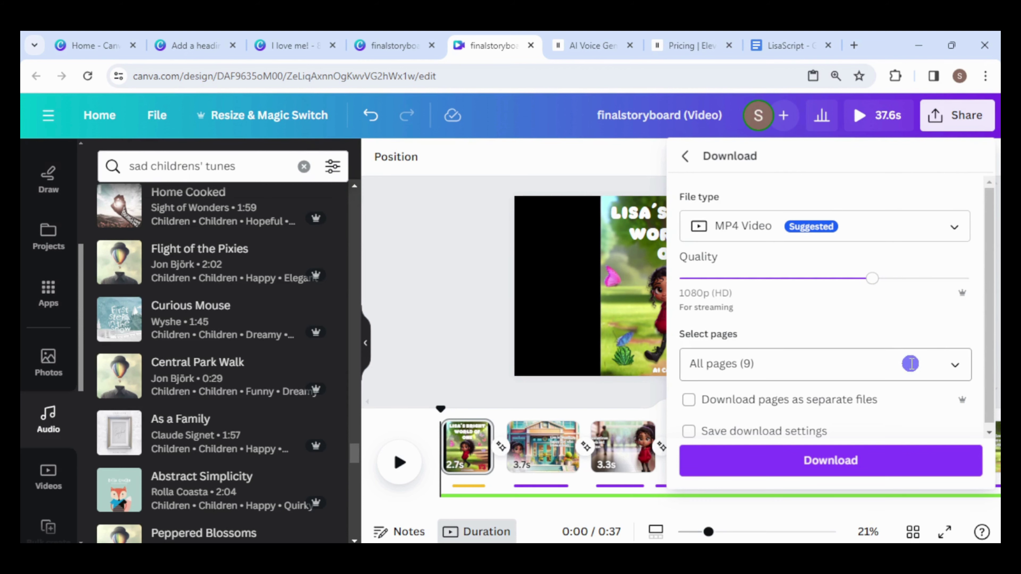
left_click(848, 461)
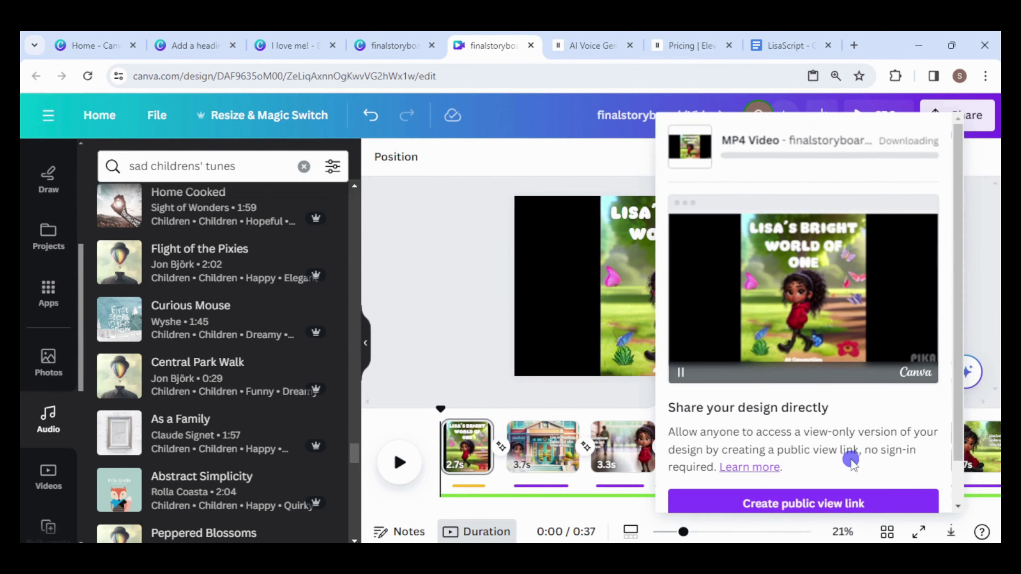